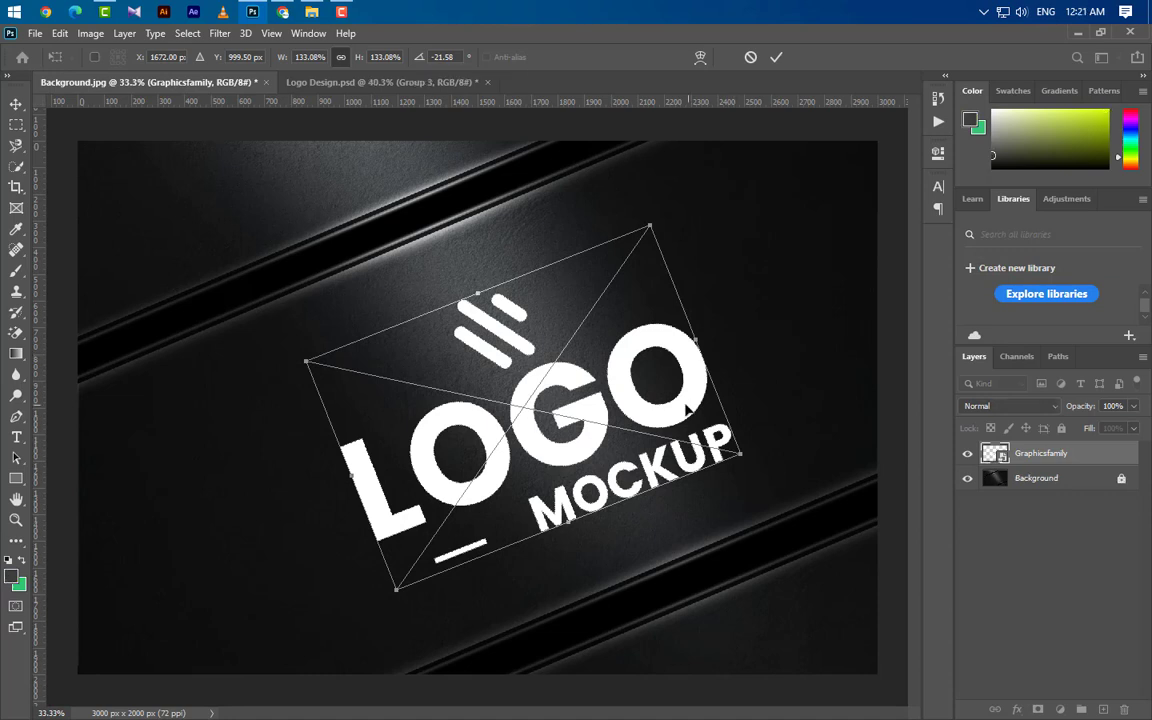
Distort the Graphicsfamily logo by pulling its four corners to match the slanted perspective of the background, and apply the transformation
right_click(670, 393)
left_click(700, 484)
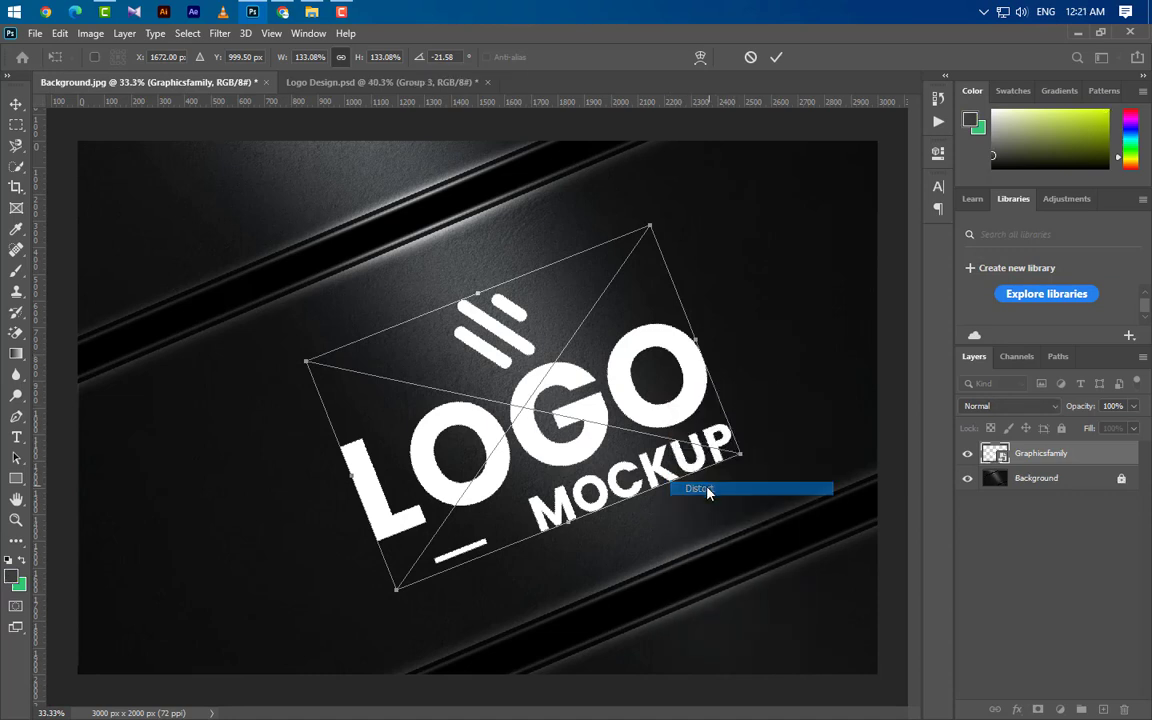
left_click_drag(651, 229, 591, 247)
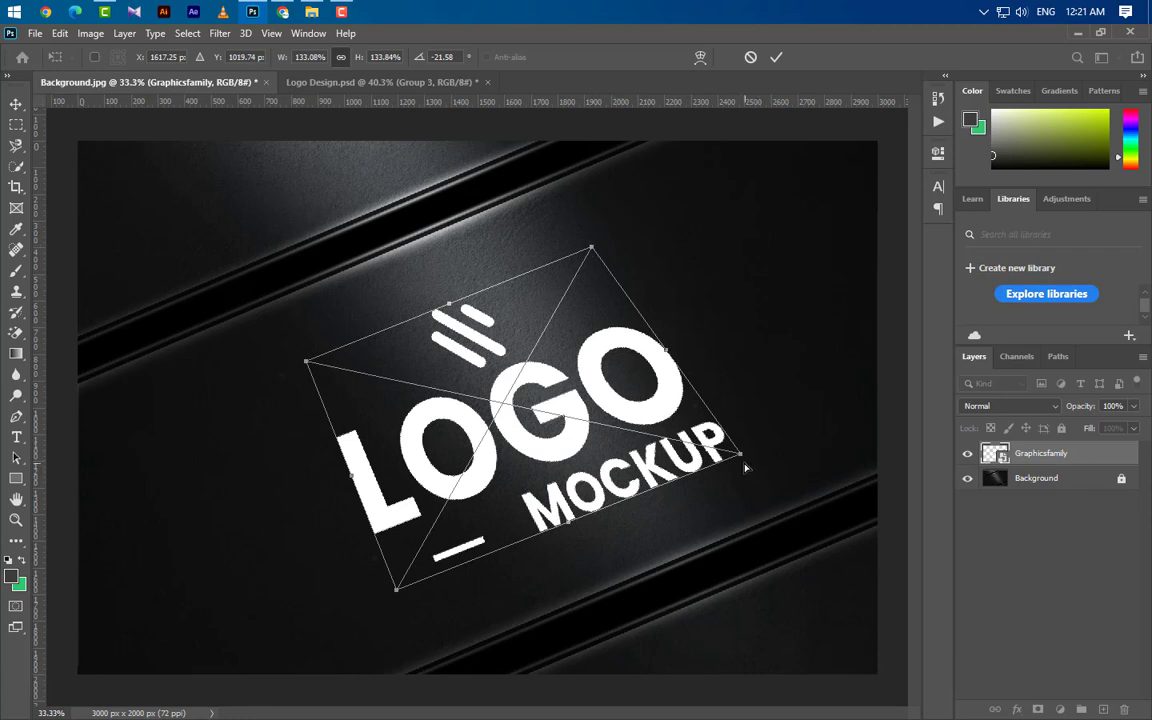
left_click_drag(742, 457, 697, 406)
left_click_drag(396, 593, 377, 556)
left_click_drag(304, 368, 284, 374)
left_click(776, 57)
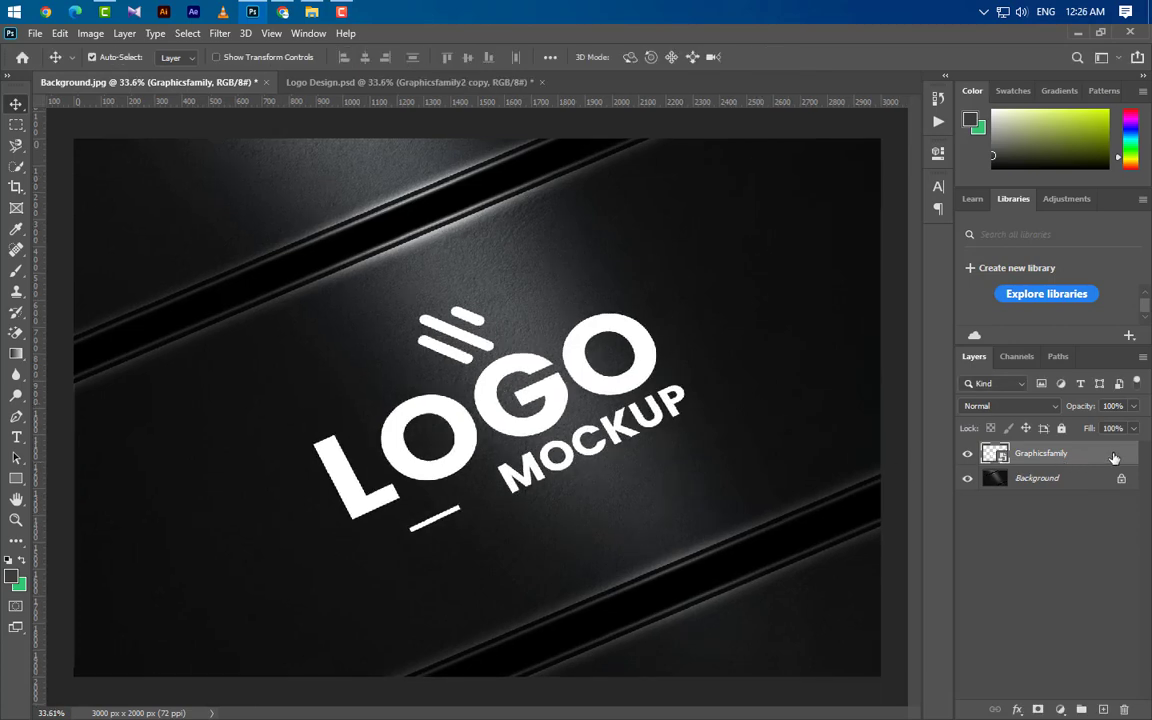
Add a Color Overlay in black (000000) to the Graphicsfamily logo layer
double_click(1114, 457)
left_click(609, 380)
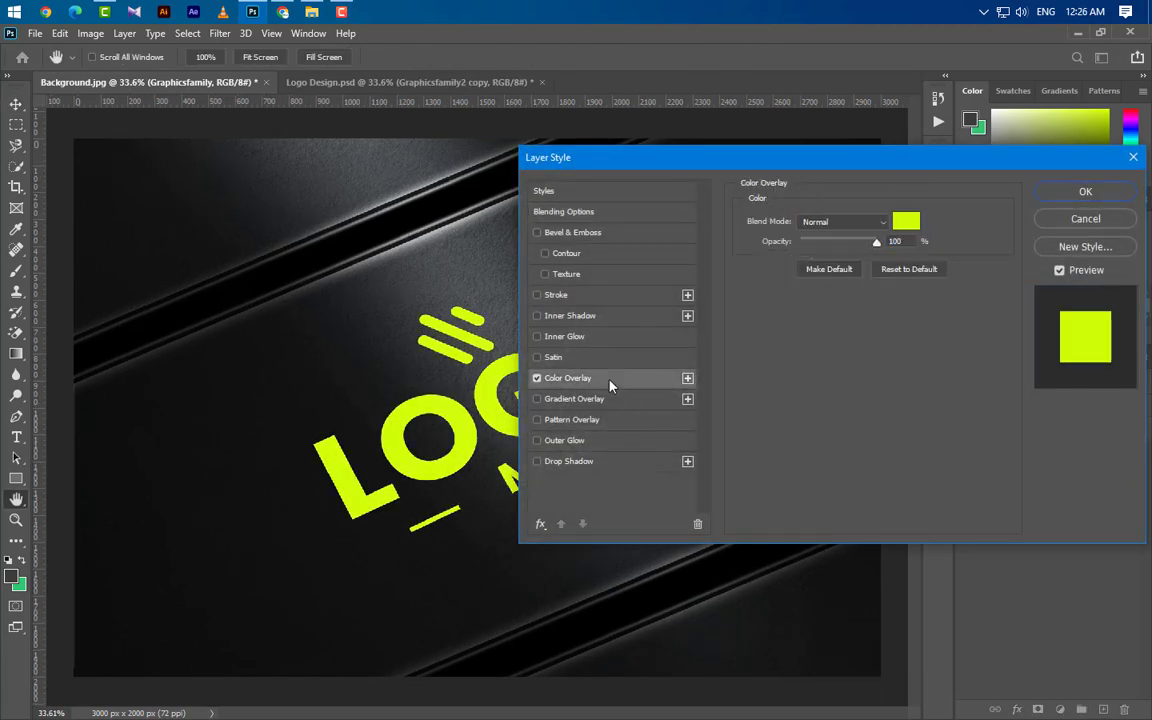
left_click(906, 221)
left_click(688, 486)
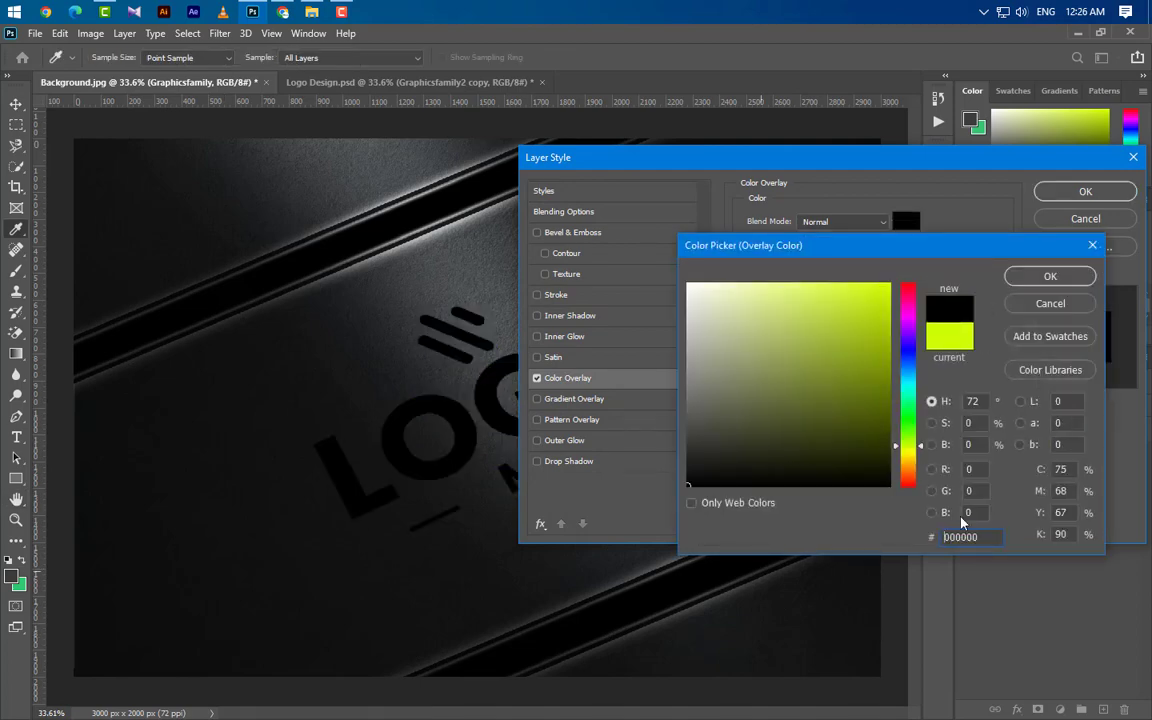
left_click(1050, 277)
left_click(1085, 191)
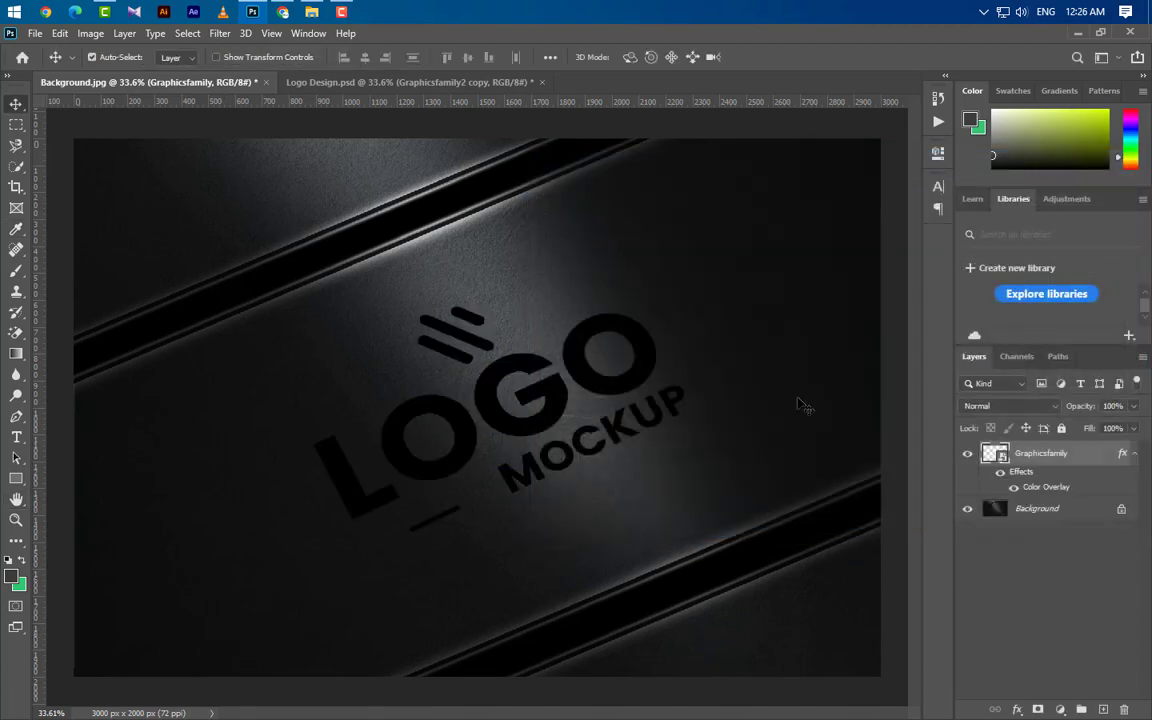
Apply a Motion Blur to the Graphicsfamily layer with a -54° angle and a 50-pixel distance
left_click(221, 35)
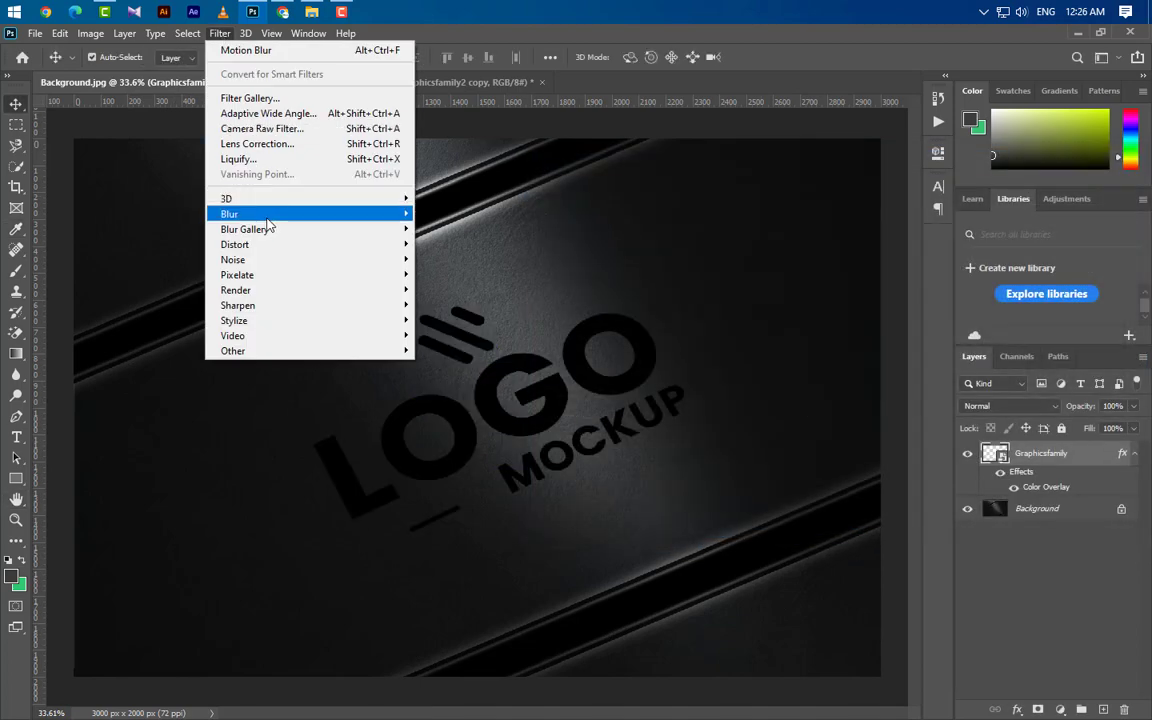
mouse_move(321, 216)
left_click(465, 304)
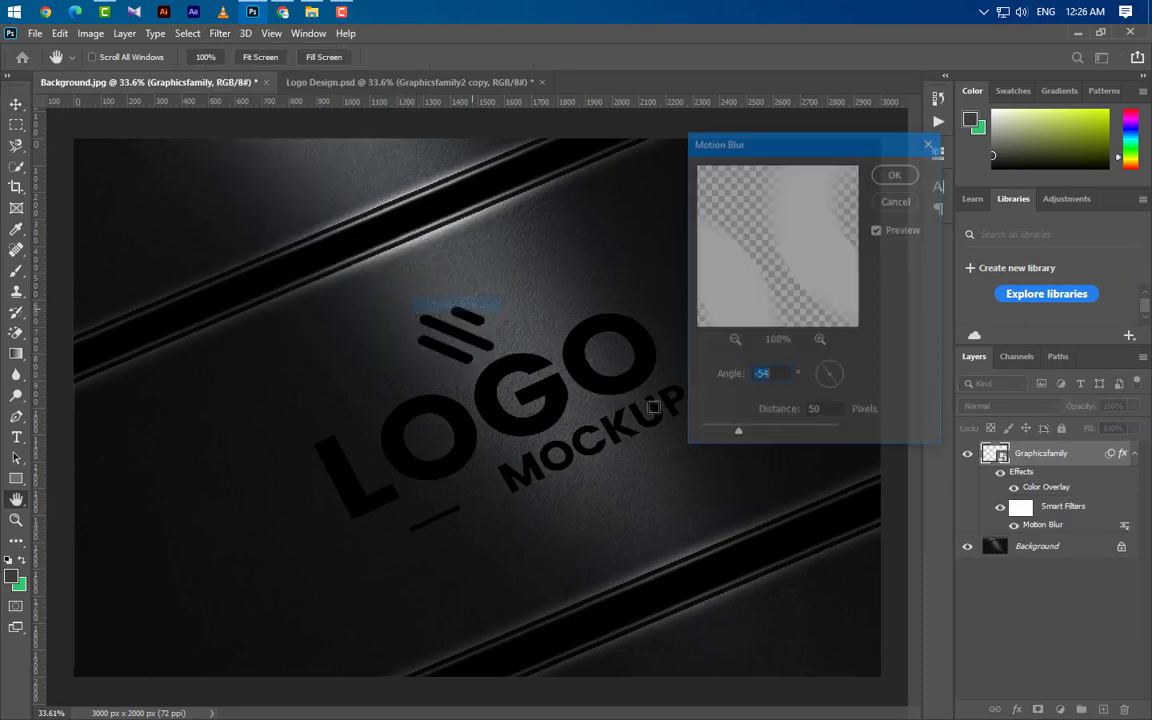
key("Tab")
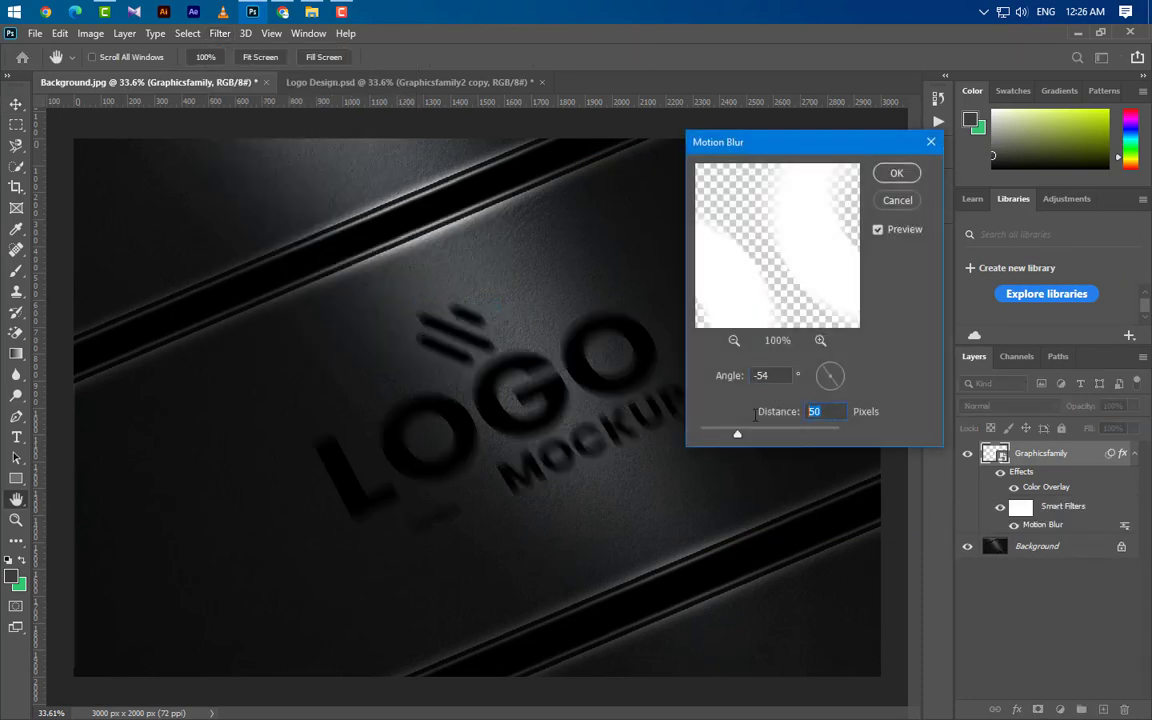
left_click(896, 172)
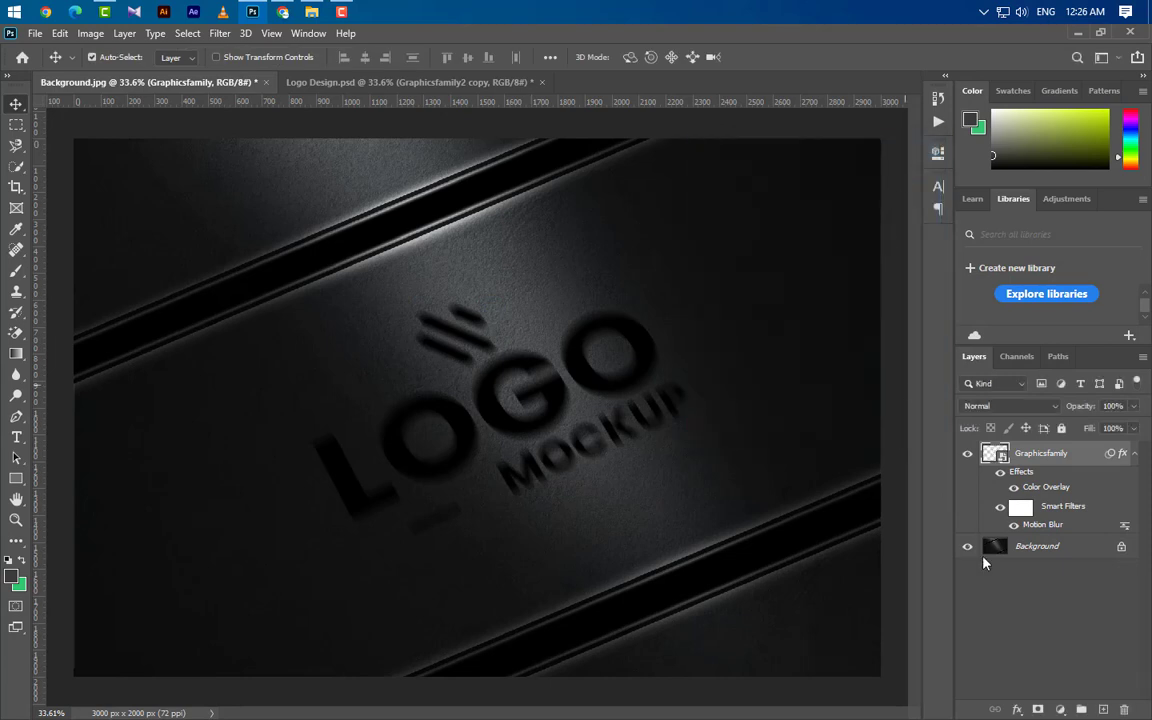
Duplicate the blurred Graphicsfamily layer and remove the smart filter from the copy
left_click(1137, 455)
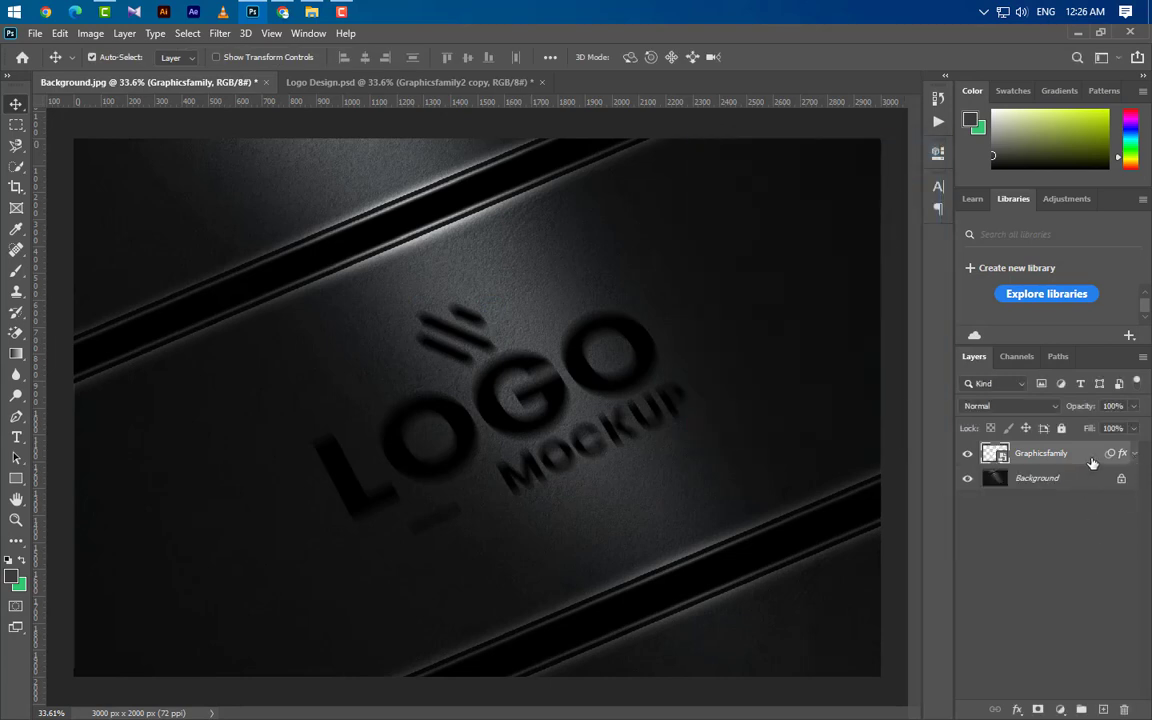
left_click_drag(1093, 463, 1103, 709)
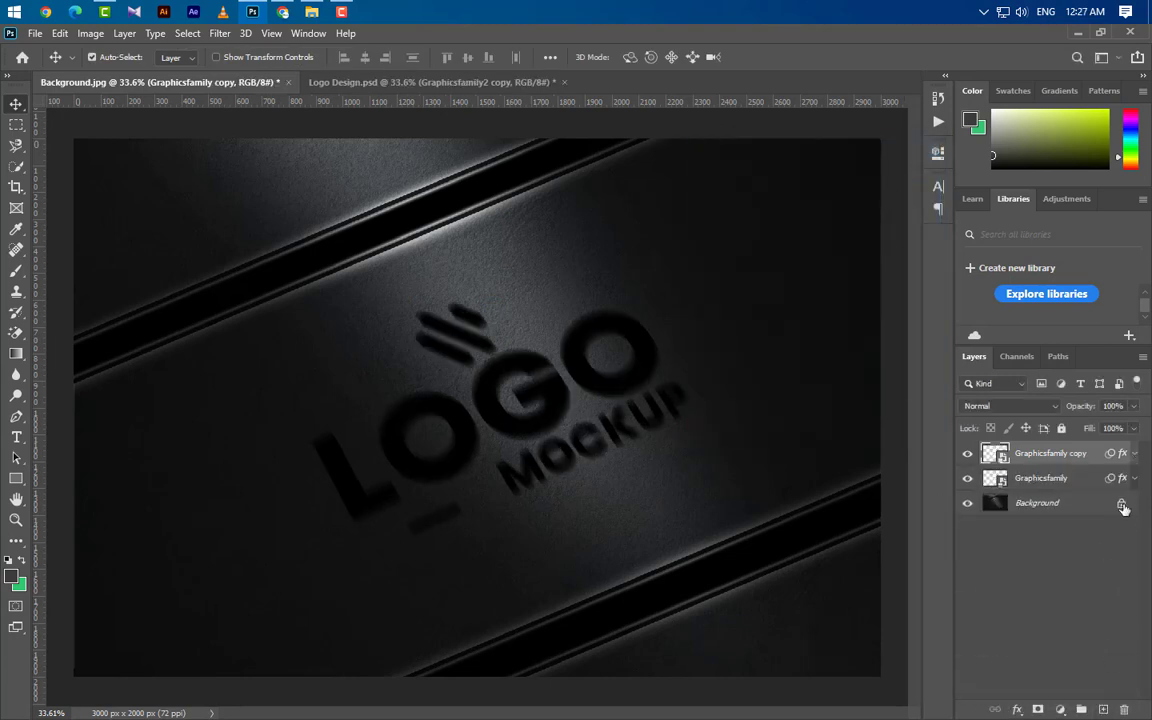
left_click_drag(1110, 453, 1126, 708)
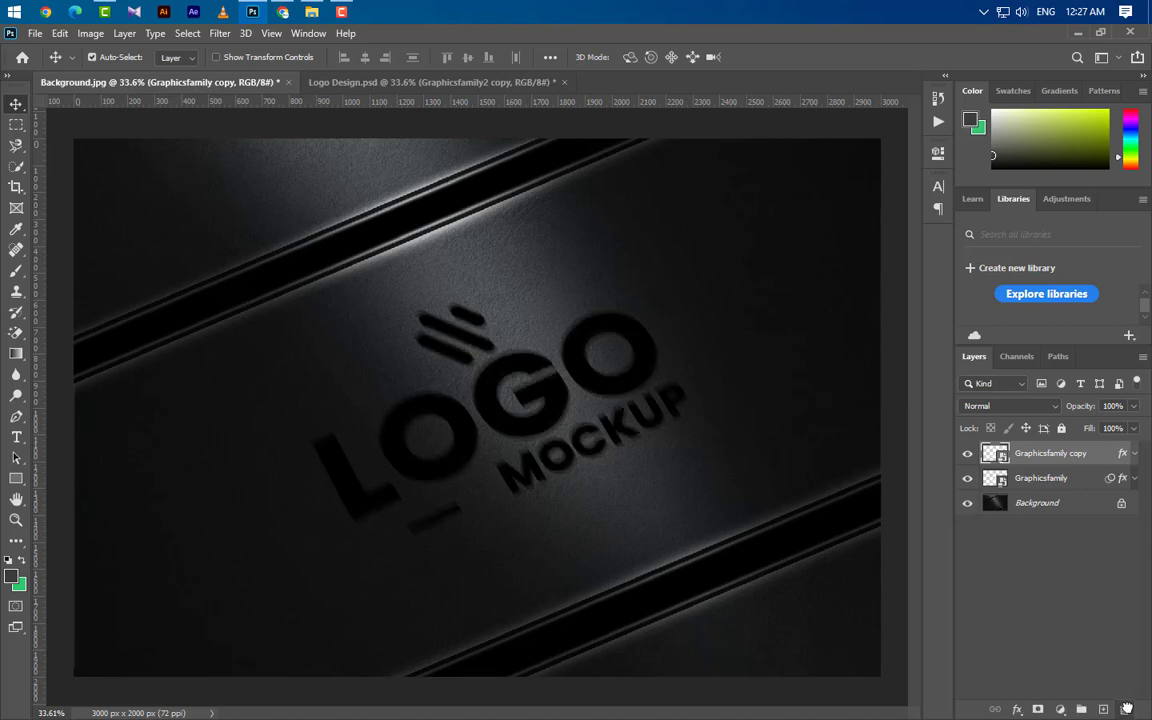
Change the Color Overlay colour of the Graphicsfamily copy layer to 0e0e0e
left_click(1135, 454)
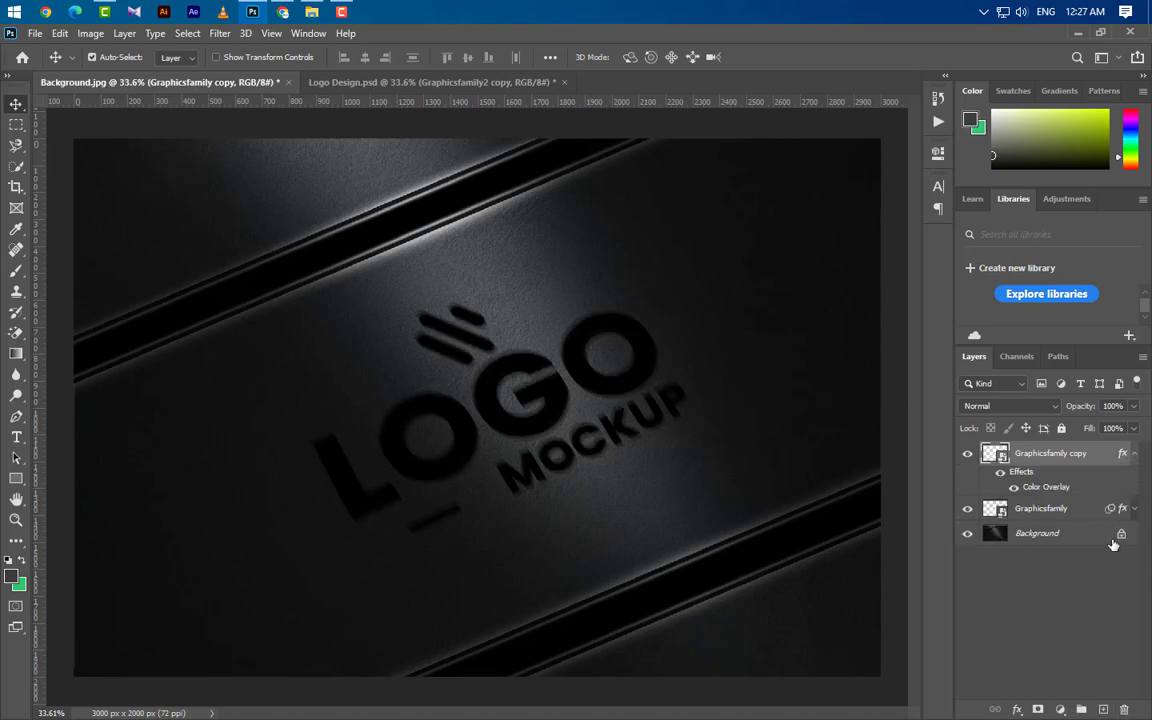
double_click(1053, 488)
left_click(908, 225)
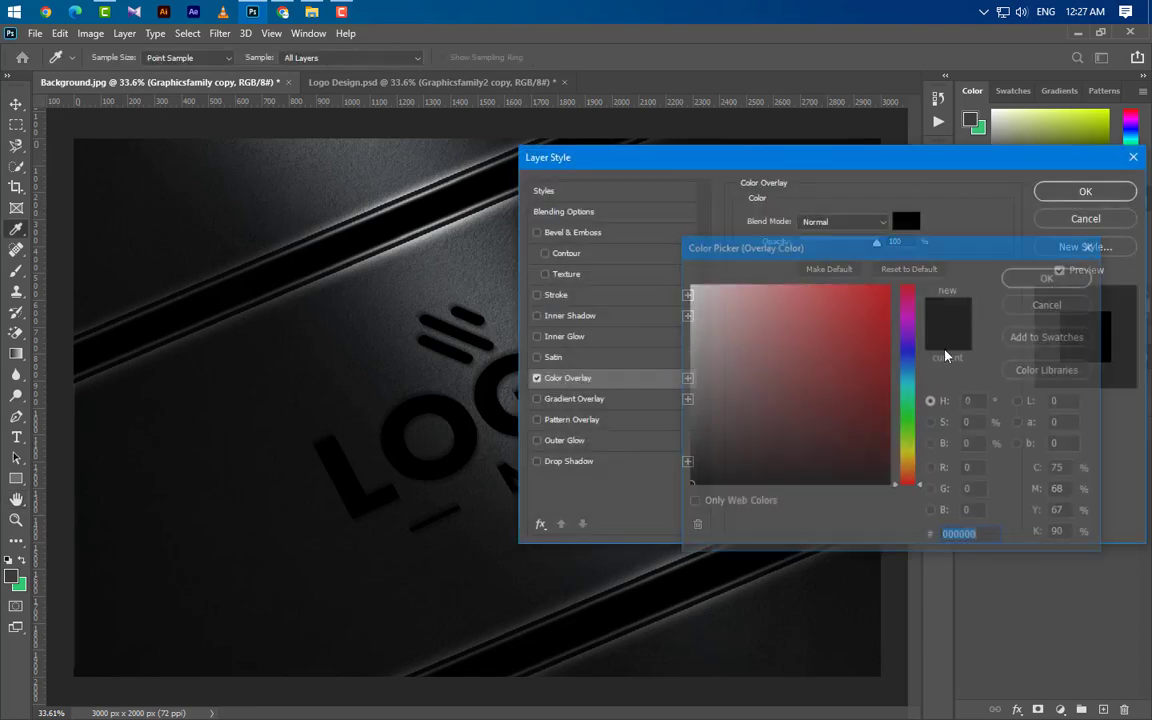
left_click(688, 476)
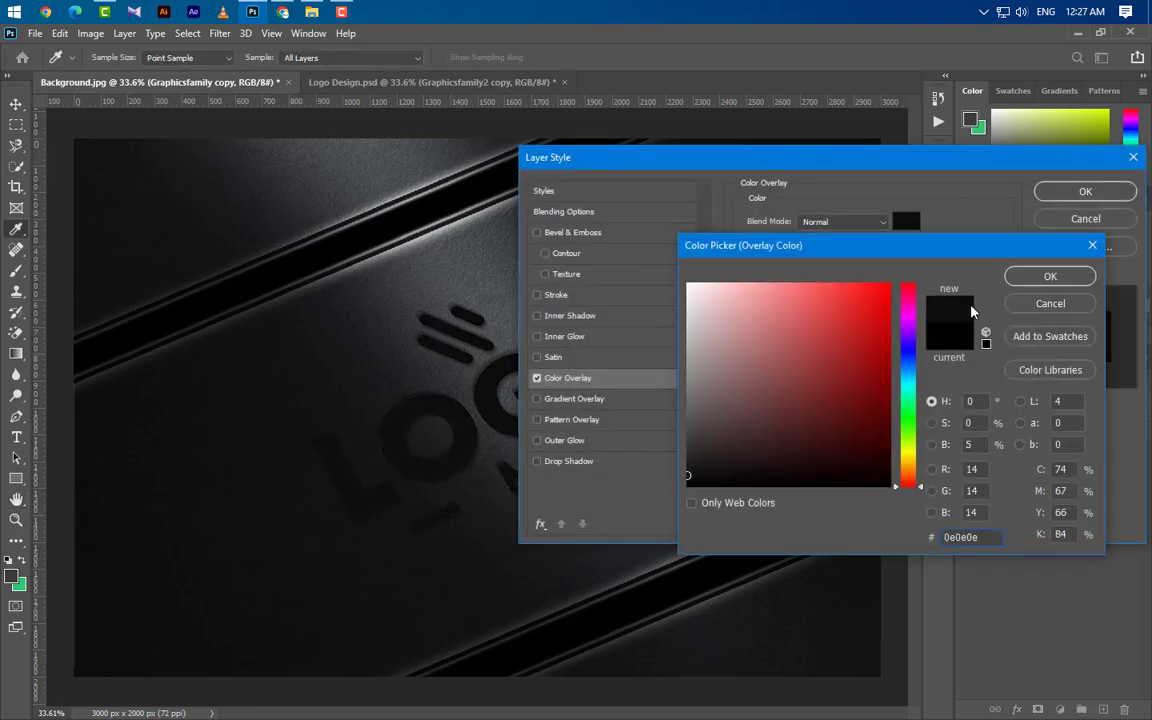
left_click(1050, 276)
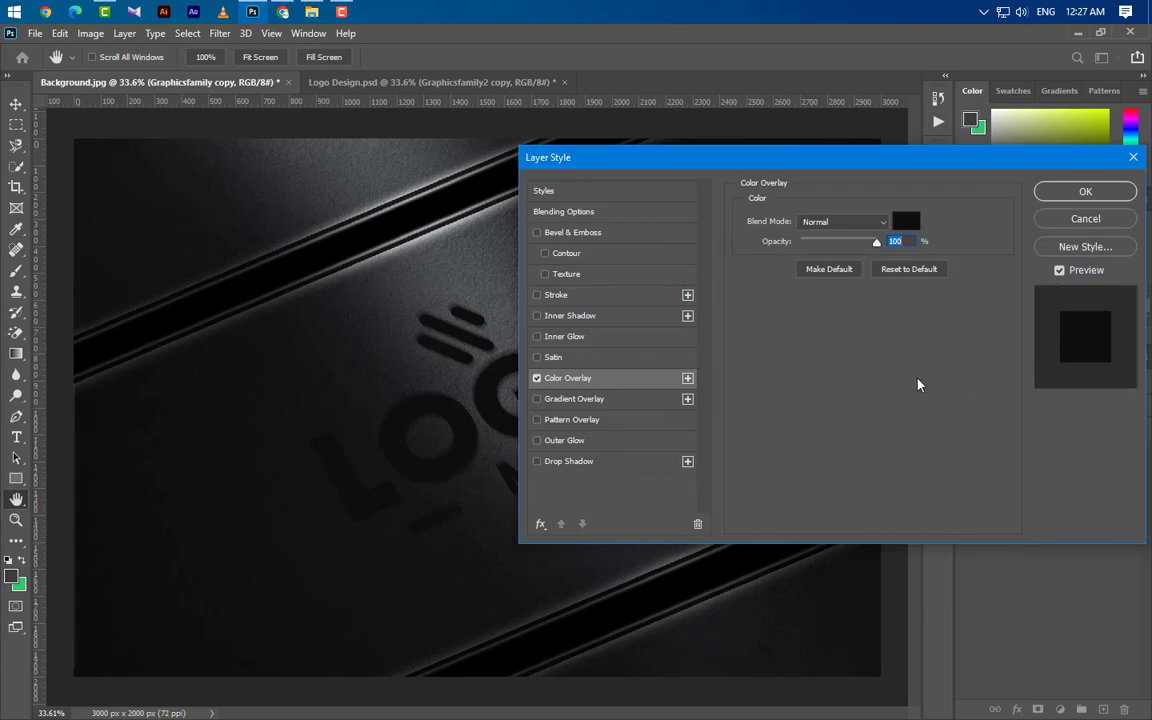
Set the copy's Color Overlay to the Multiply blend mode with 92% opacity
left_click(862, 222)
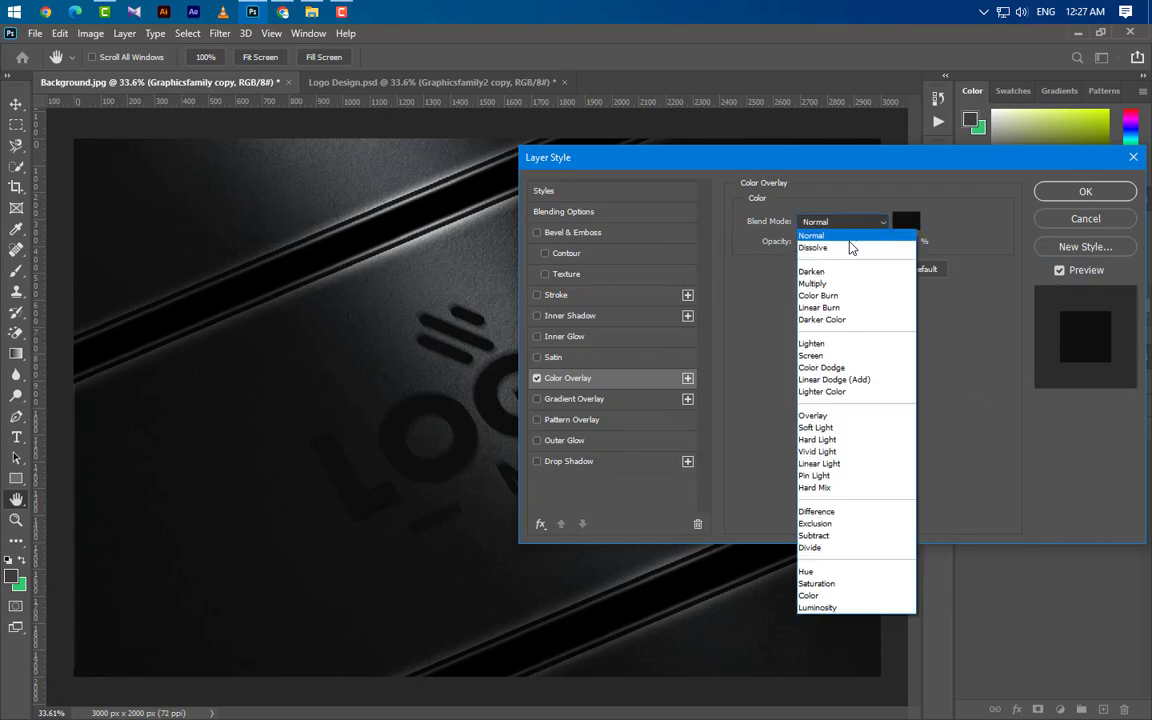
left_click(812, 283)
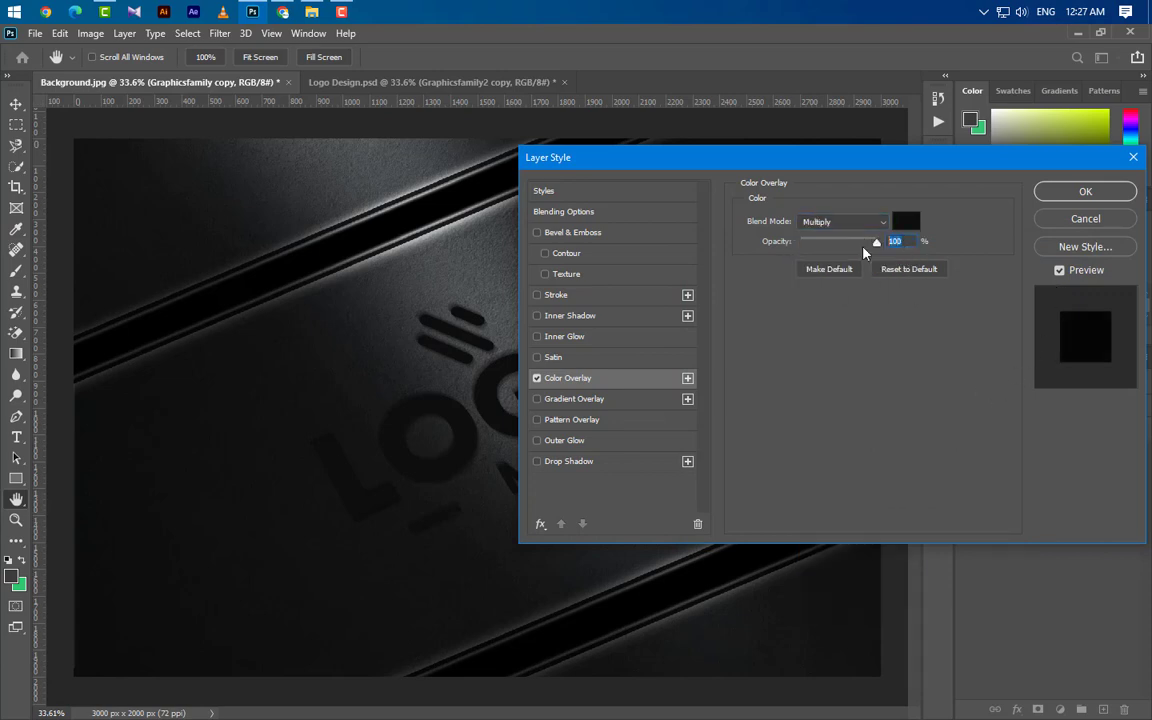
type("92")
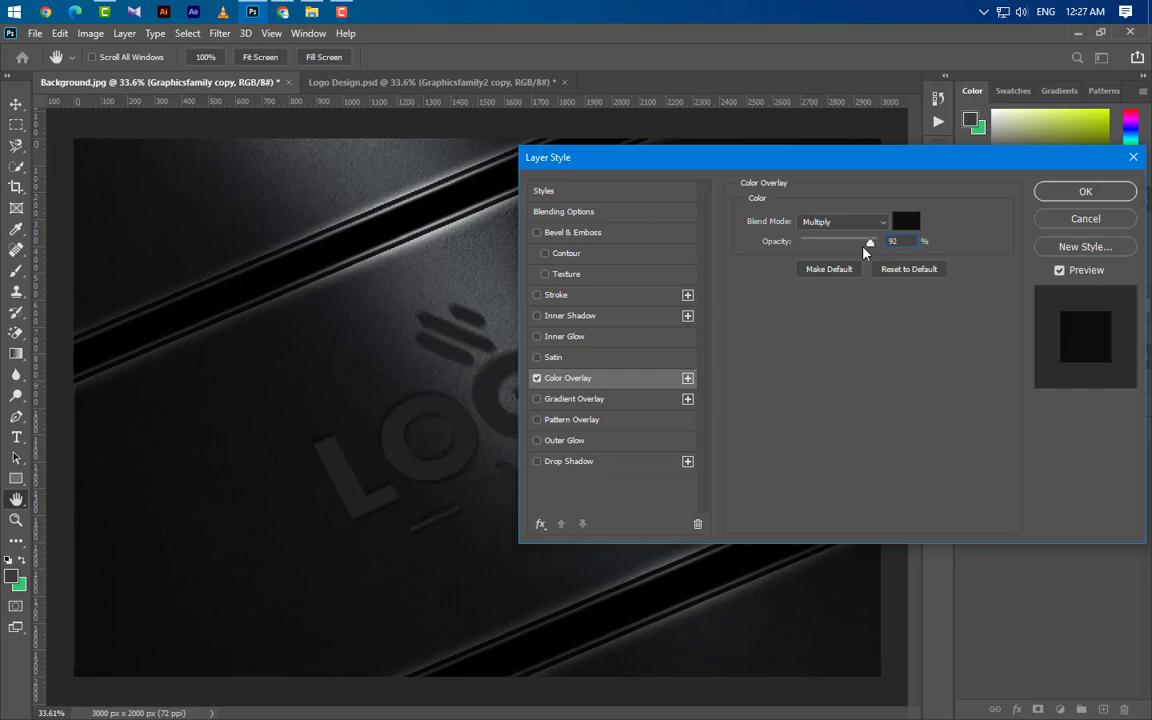
Add Bevel & Emboss to the logo copy: Pillow Emboss, Smooth, depth 100%, direction Up, size 20 px, soften 5 px, angle 160°, altitude 0°
left_click(609, 237)
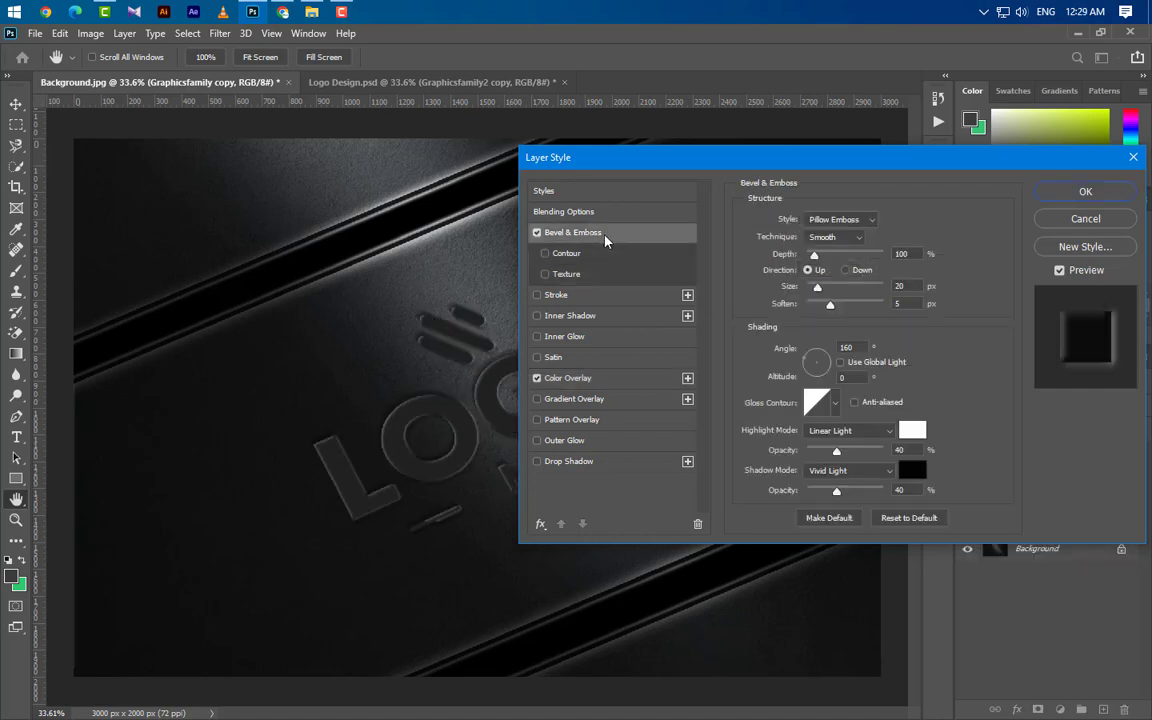
left_click(840, 219)
left_click(840, 219)
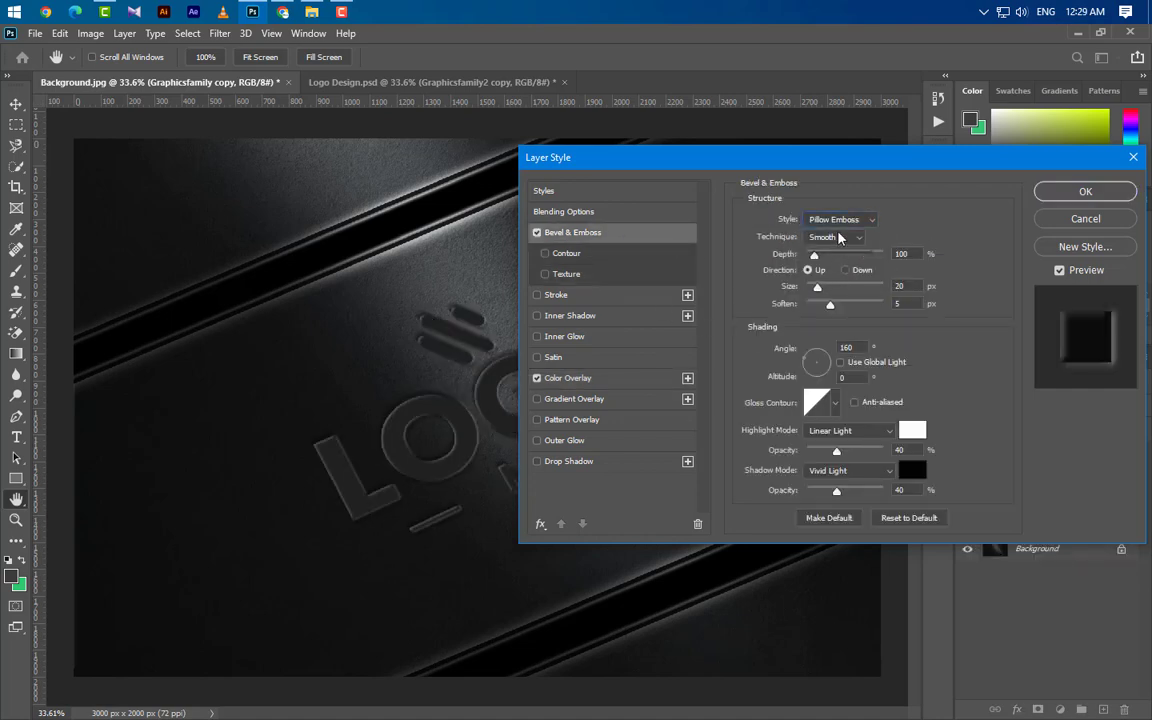
left_click(840, 237)
left_click(838, 248)
key("Tab")
key("Tab")
key("Tab")
key("Tab")
Set the Bevel & Emboss highlight colour to 000000 with the Linear Light highlight mode
left_click(912, 434)
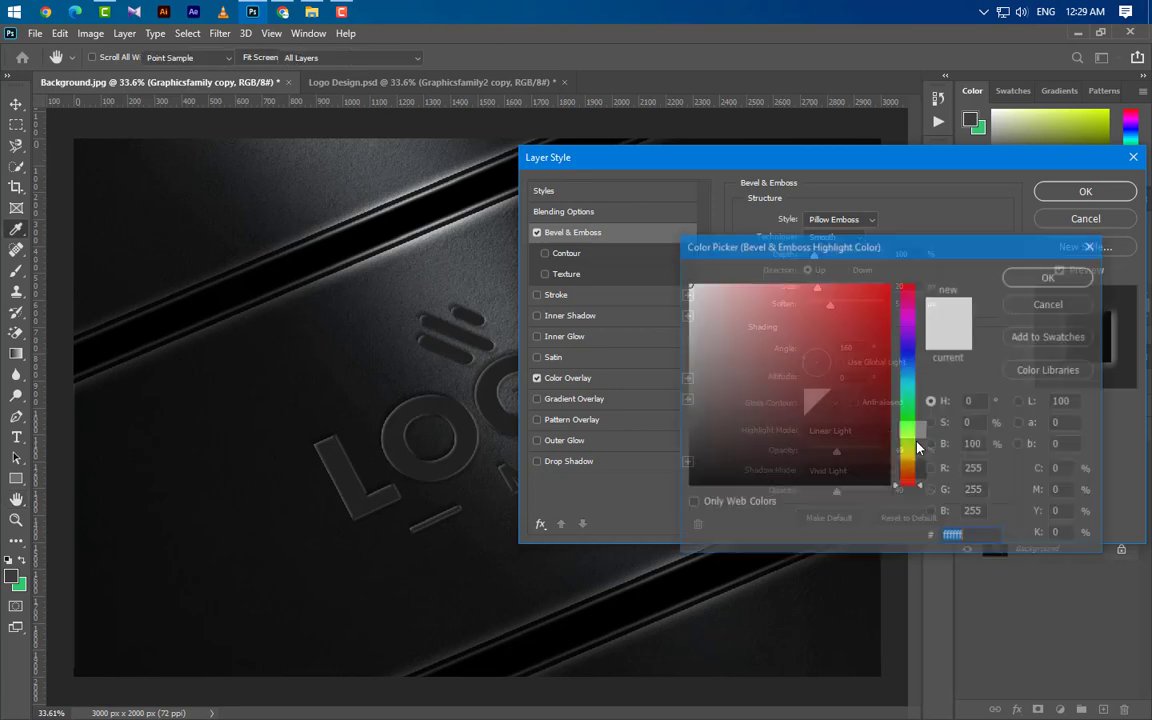
type("000000")
left_click(1055, 278)
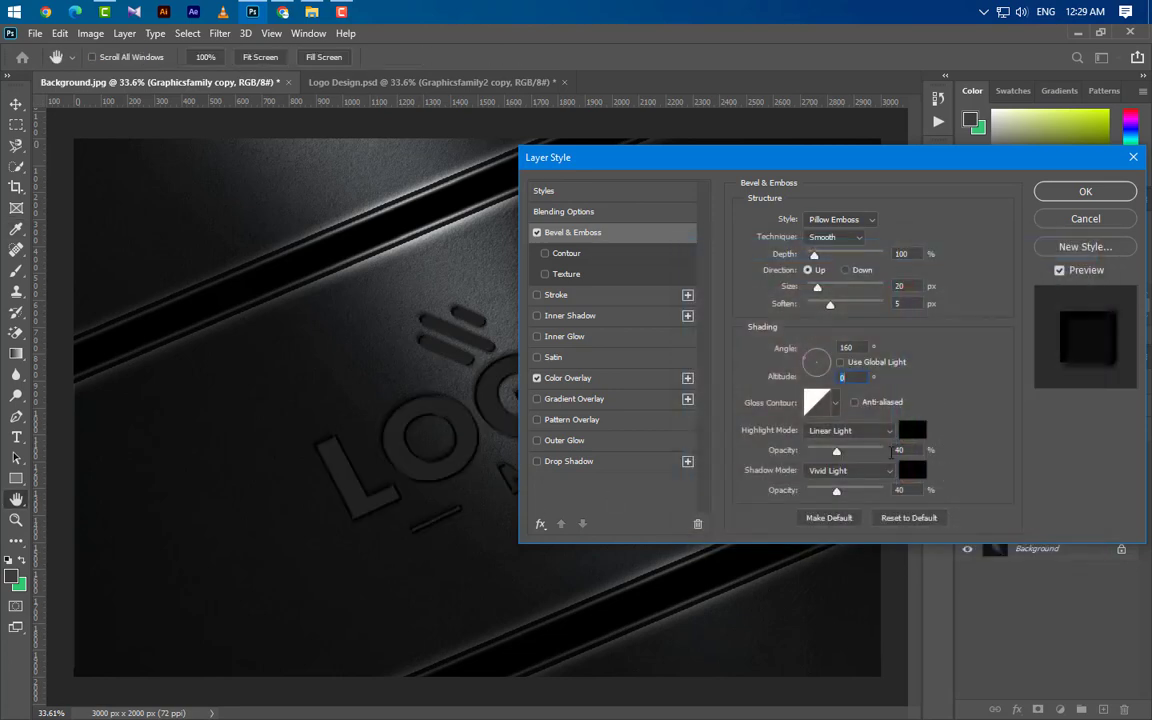
left_click(845, 430)
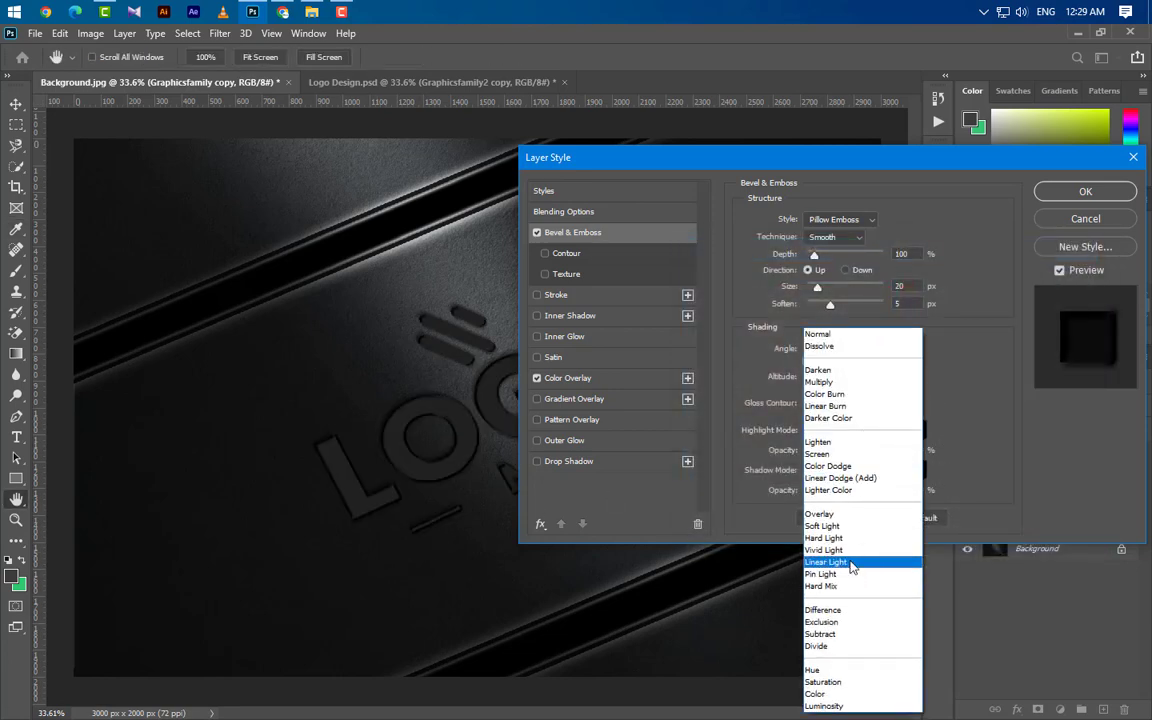
left_click(851, 562)
Set the Bevel & Emboss shadow mode to Vivid Light with the shadow colour ffffff
left_click(868, 470)
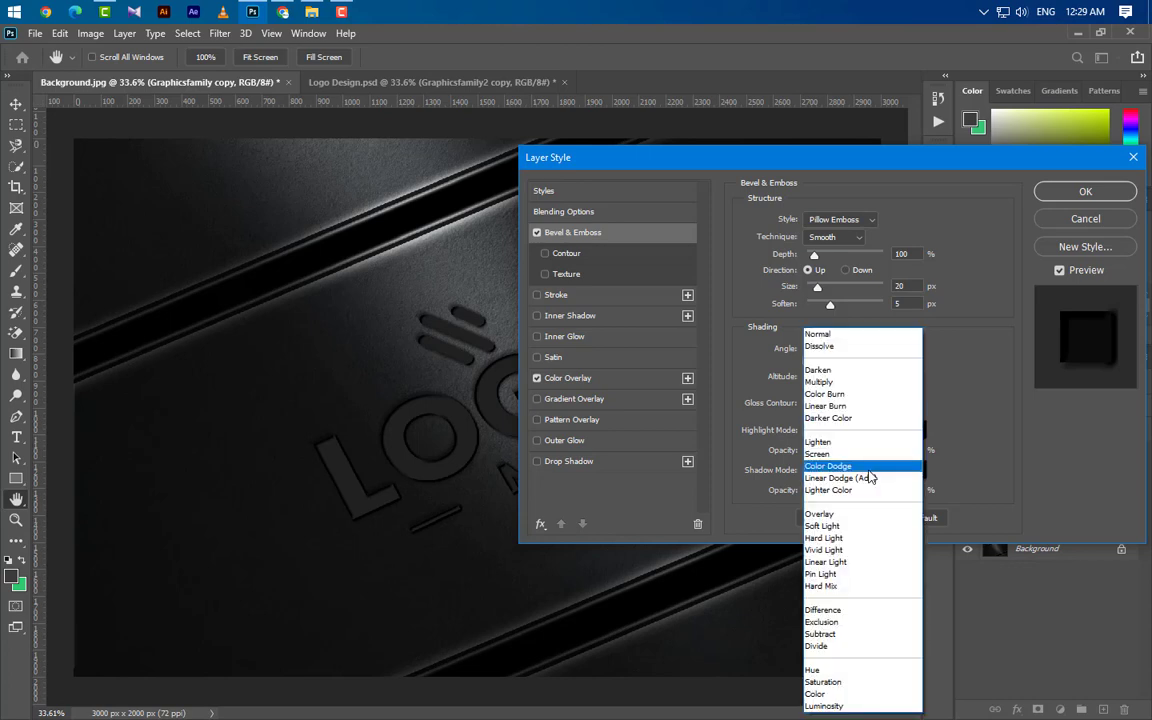
left_click(837, 552)
left_click(914, 470)
left_click_drag(756, 352, 424, 116)
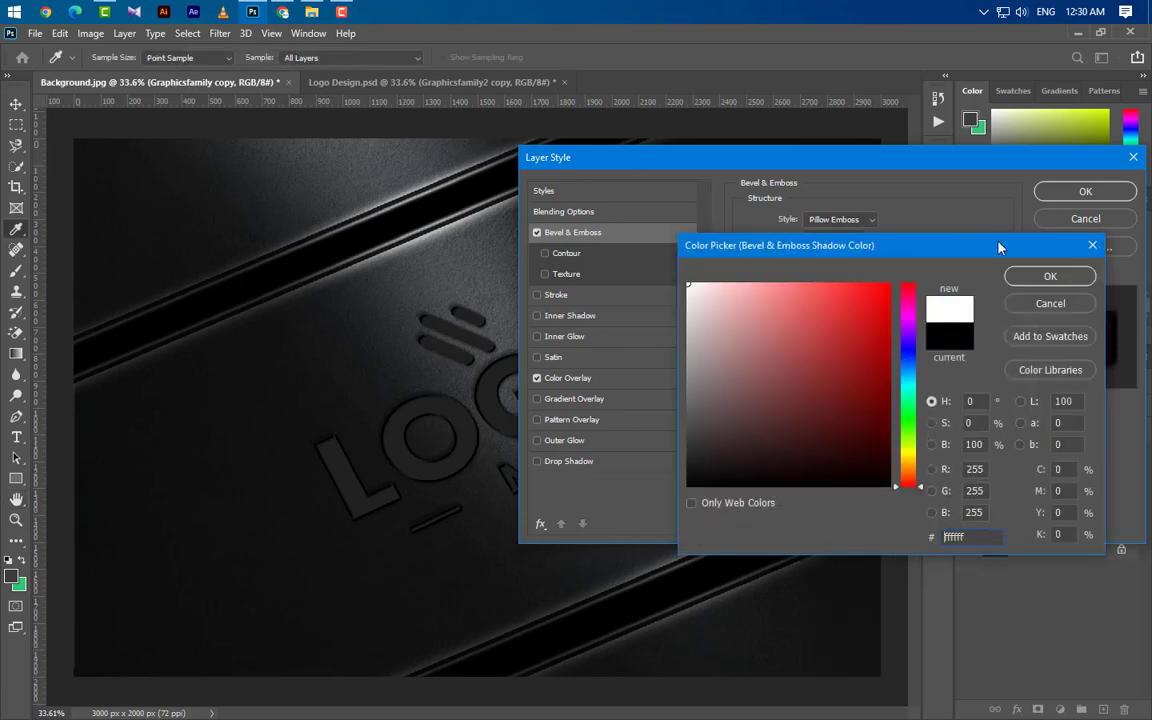
left_click(1018, 276)
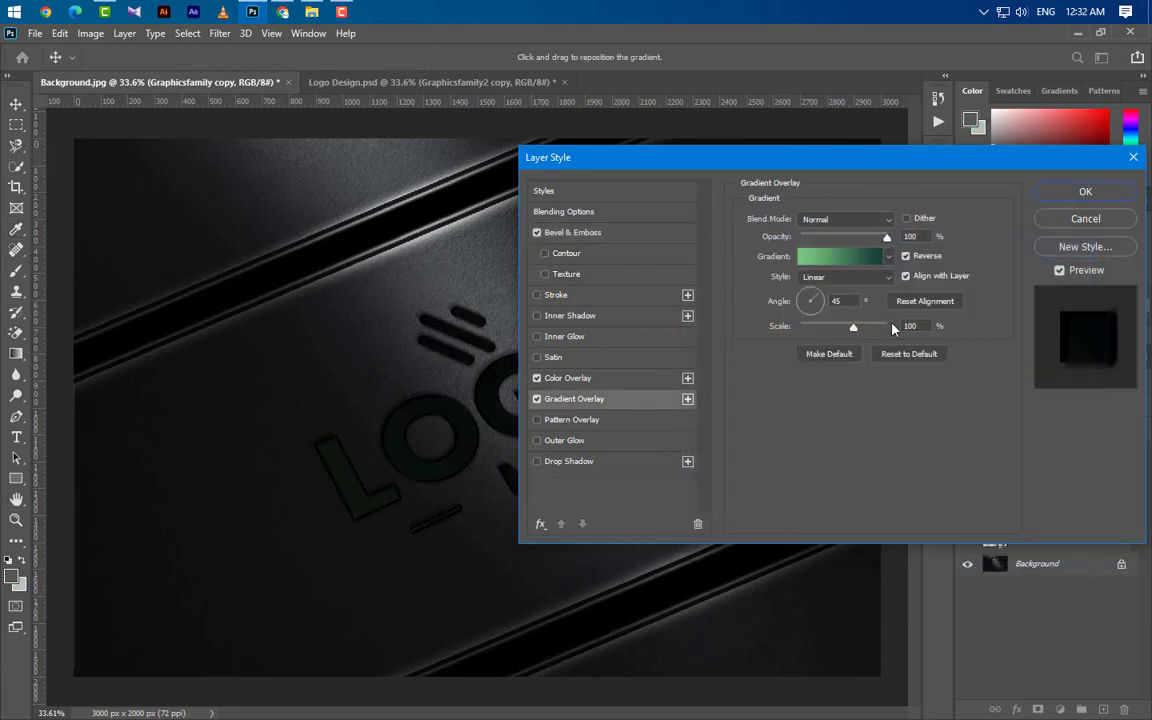
Edit the Gradient Overlay's gradient and set its colour stop at location 0% to 585858
left_click(836, 257)
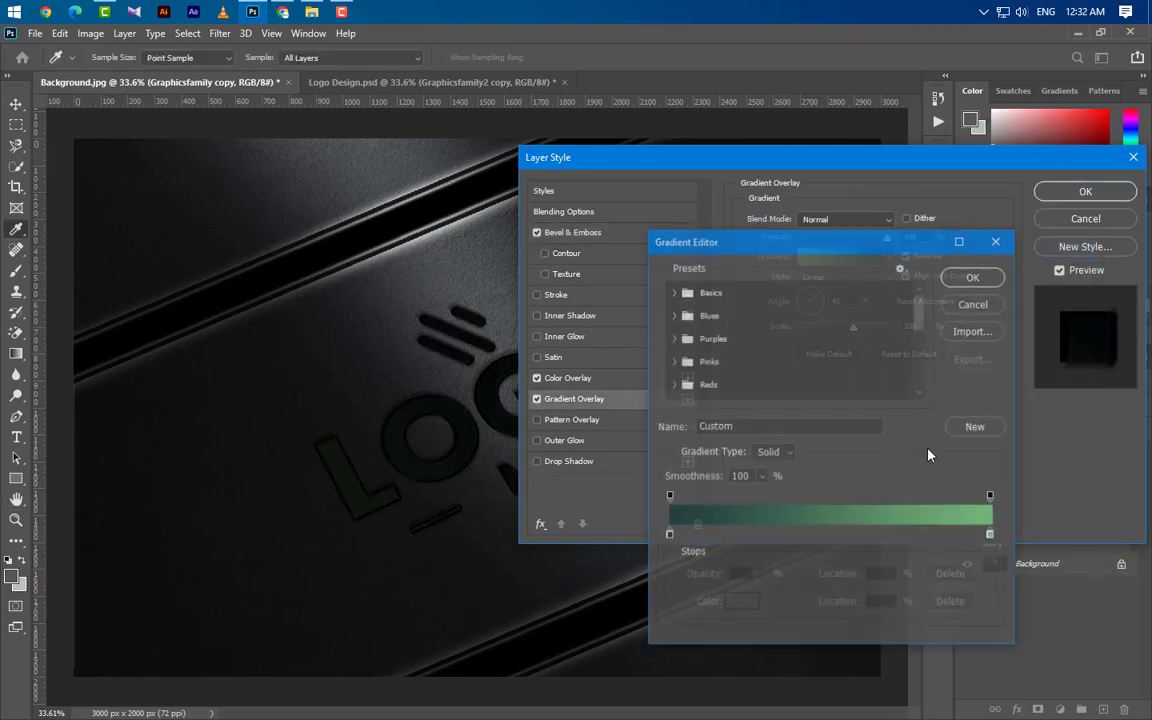
left_click(669, 537)
double_click(669, 537)
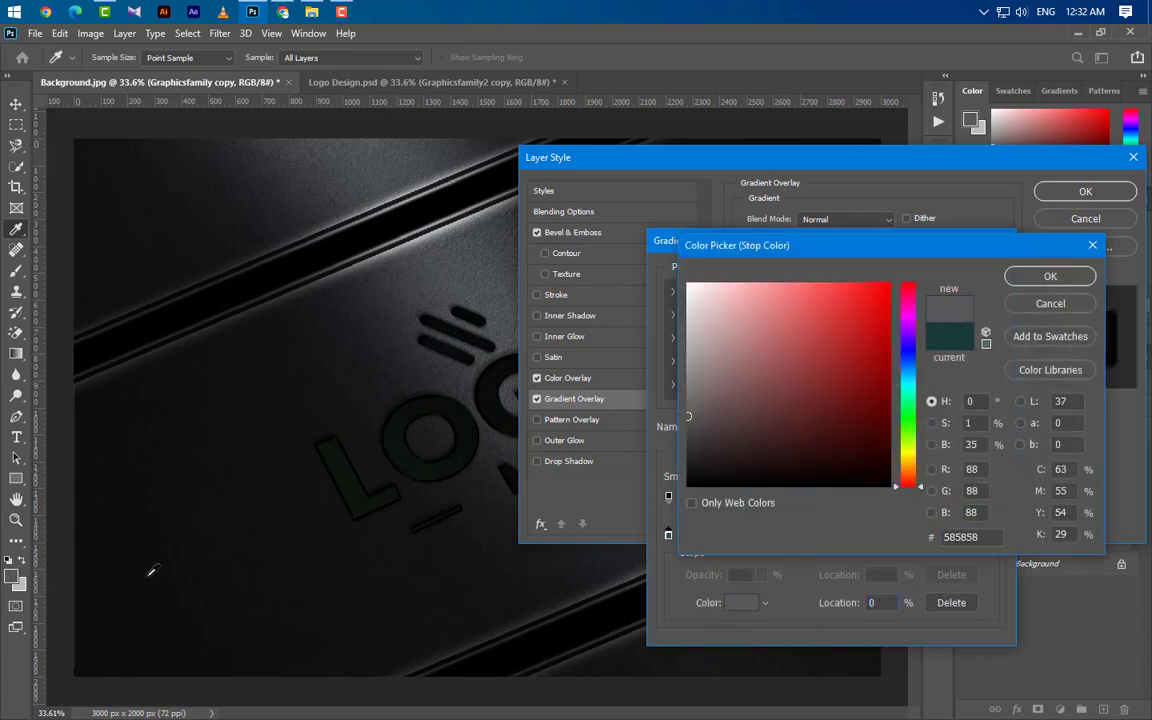
left_click(1031, 275)
Add a gradient colour stop at location 18% and set its colour to bebebe
left_click(737, 535)
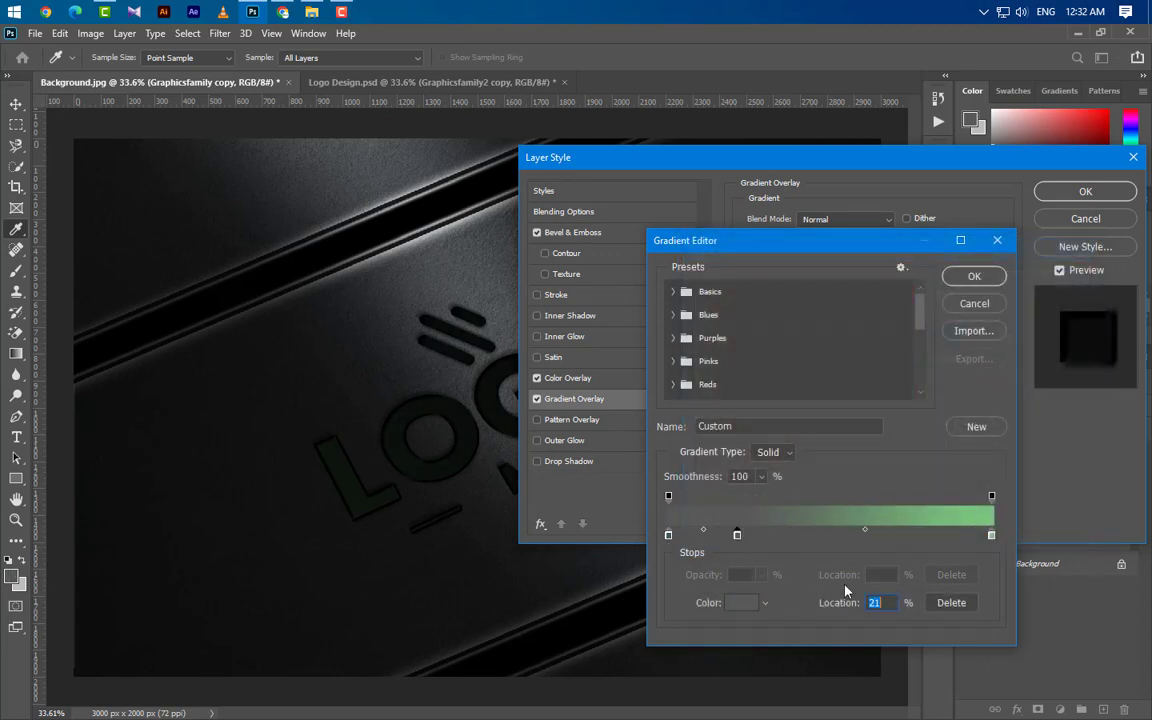
type("18")
left_click(741, 602)
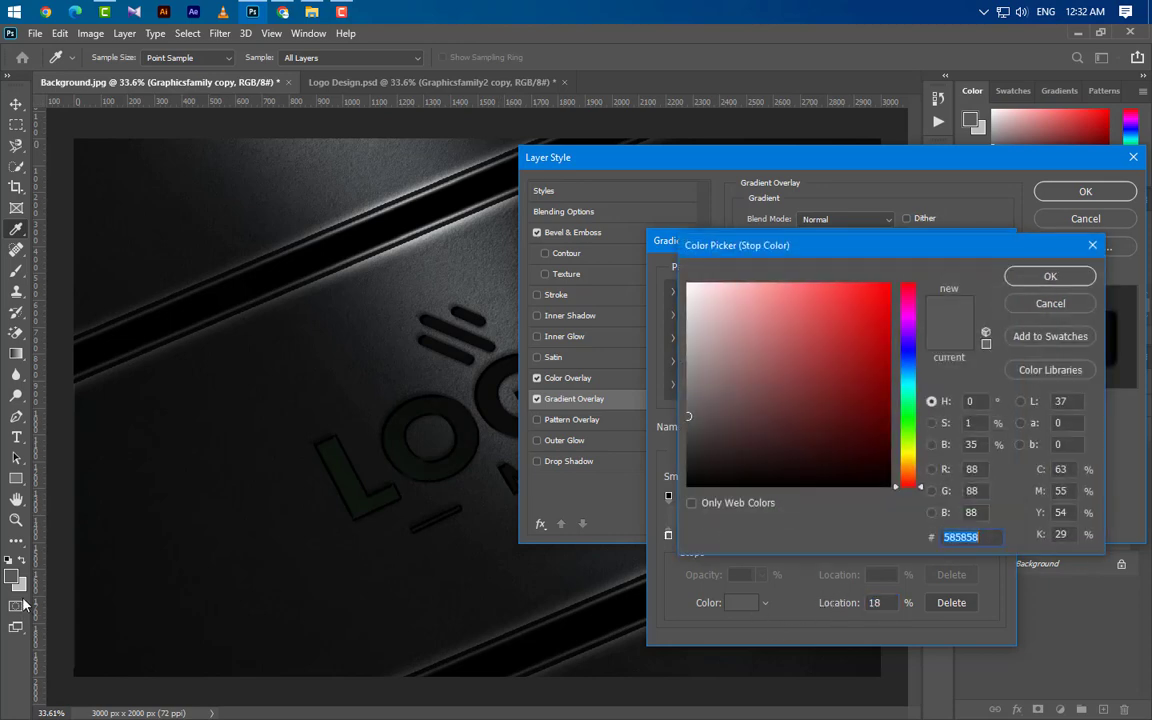
type("bebebe")
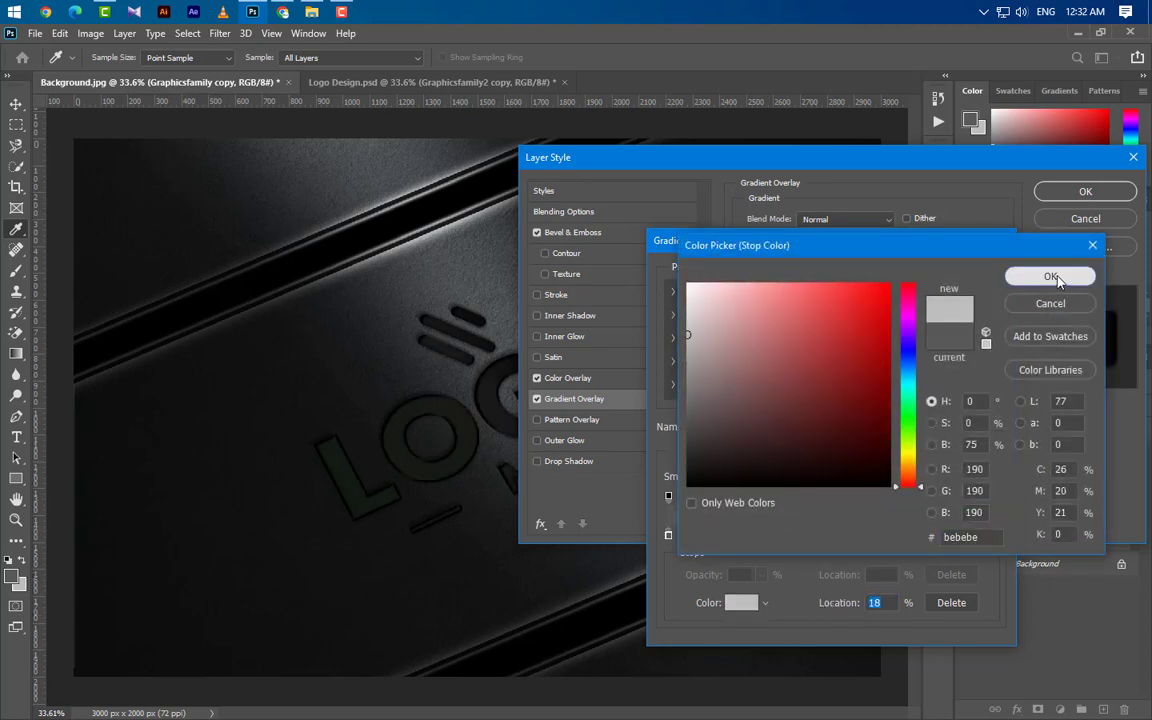
left_click(1050, 276)
Add a gradient colour stop at location 40% and set its colour to e3e3e3
left_click(816, 536)
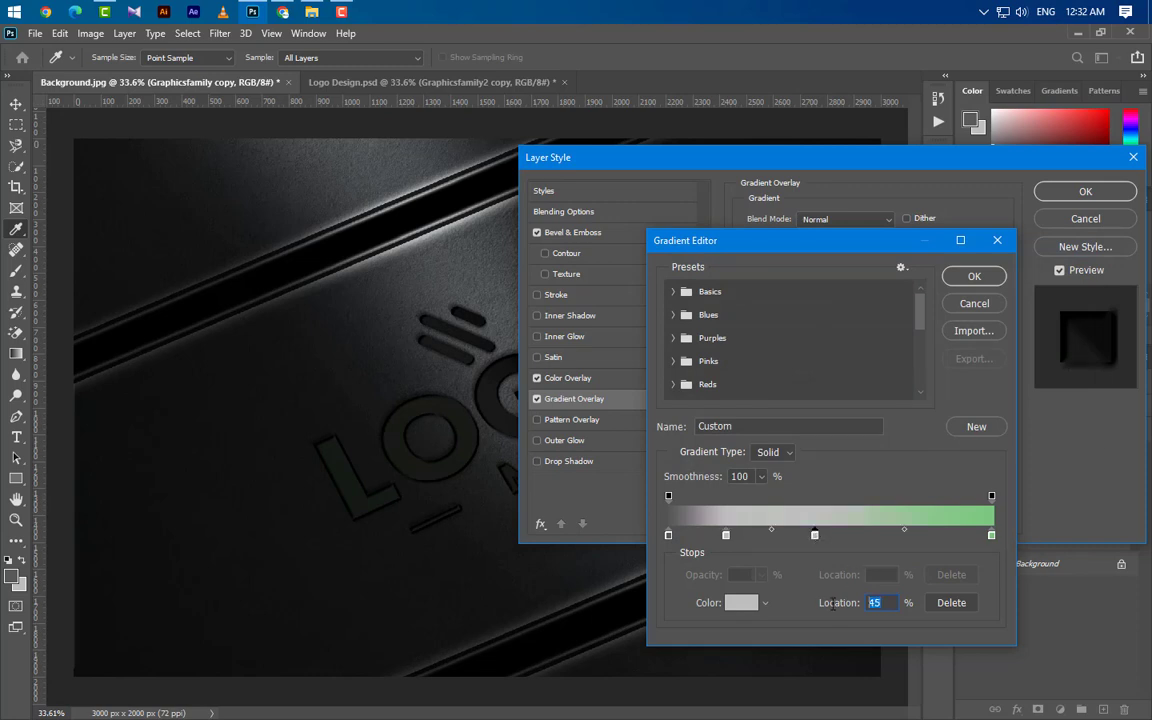
type("40")
double_click(800, 537)
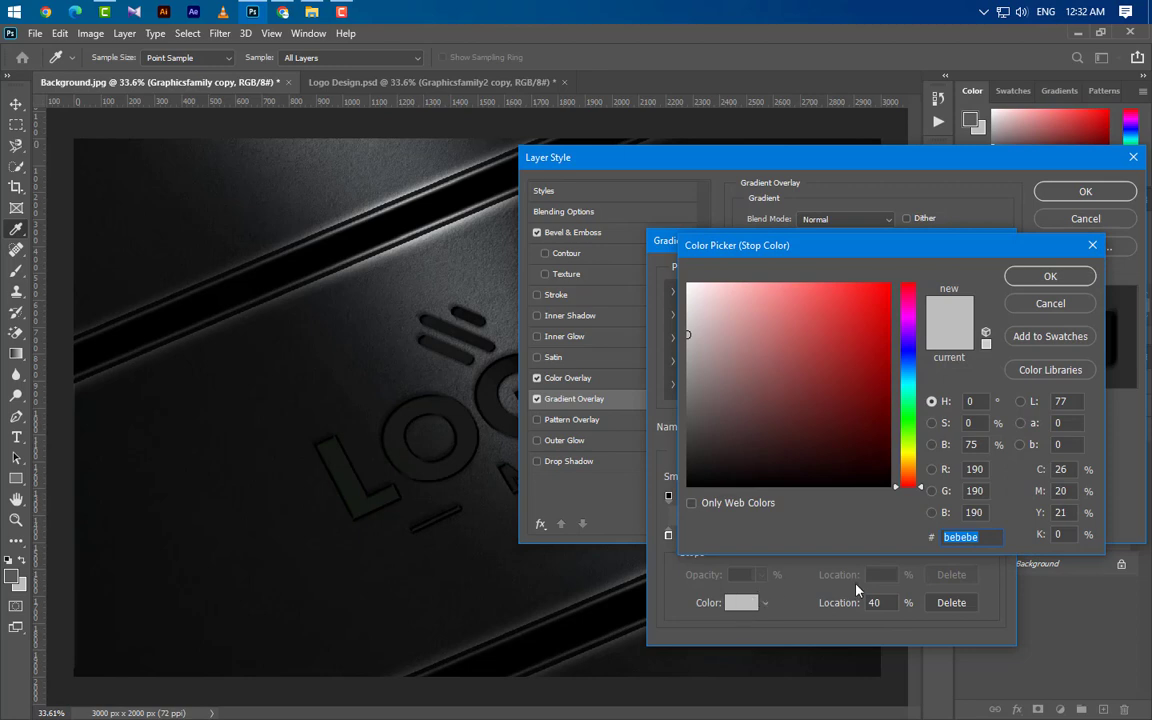
type("e3e3e3")
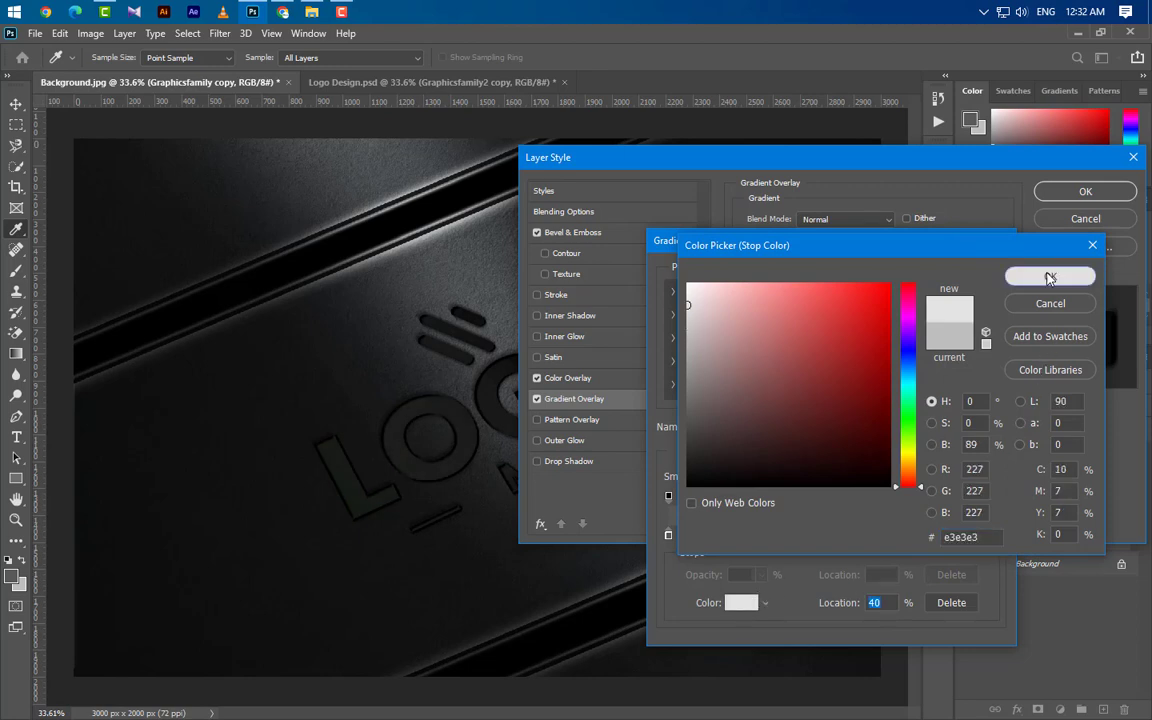
left_click(1050, 276)
Add a gradient colour stop at location 60% and set its colour to d3d3d3
left_click(887, 537)
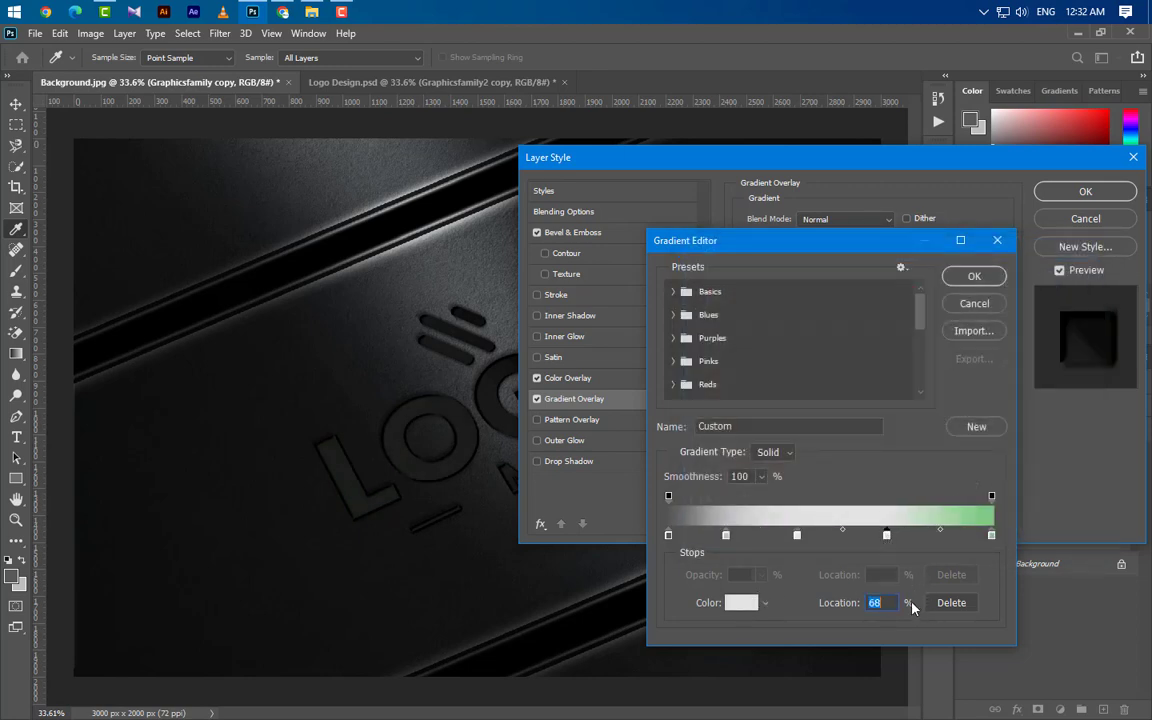
type("60")
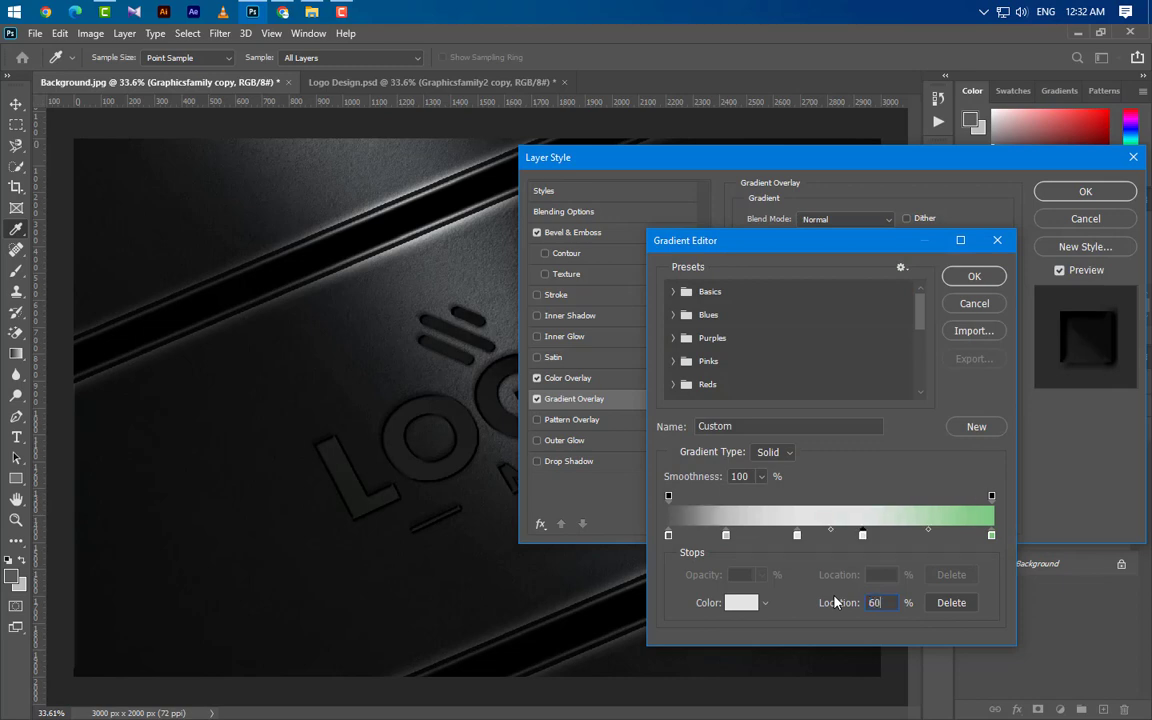
double_click(863, 535)
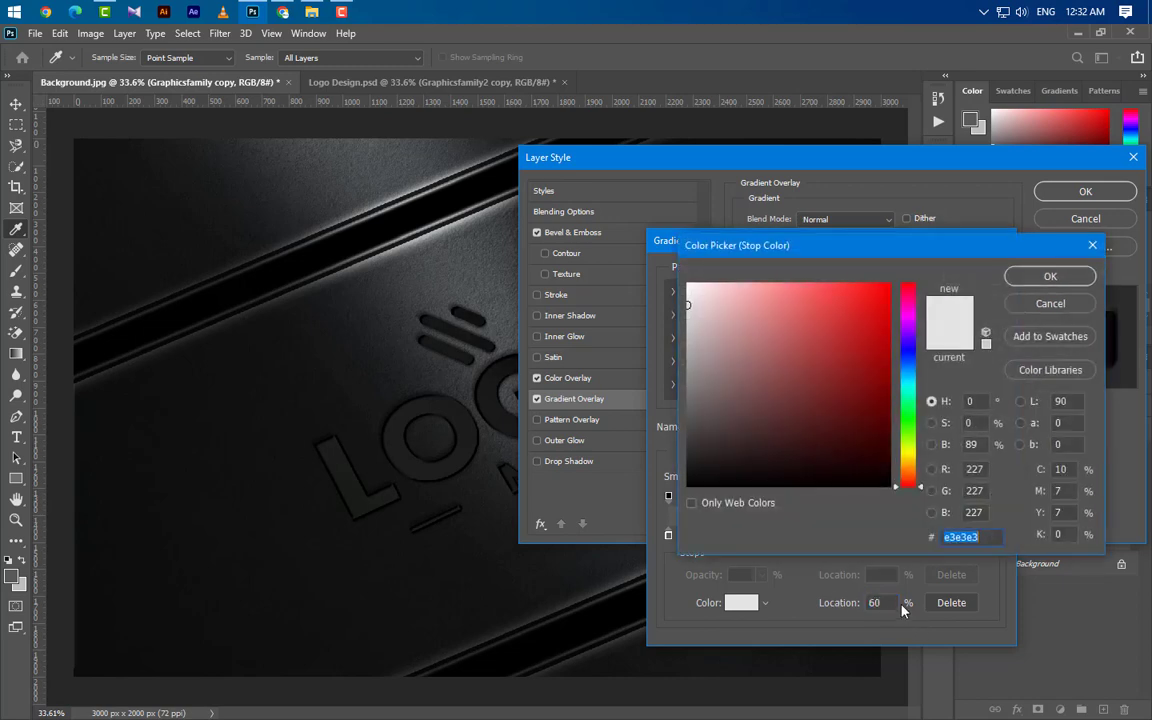
left_click(687, 318)
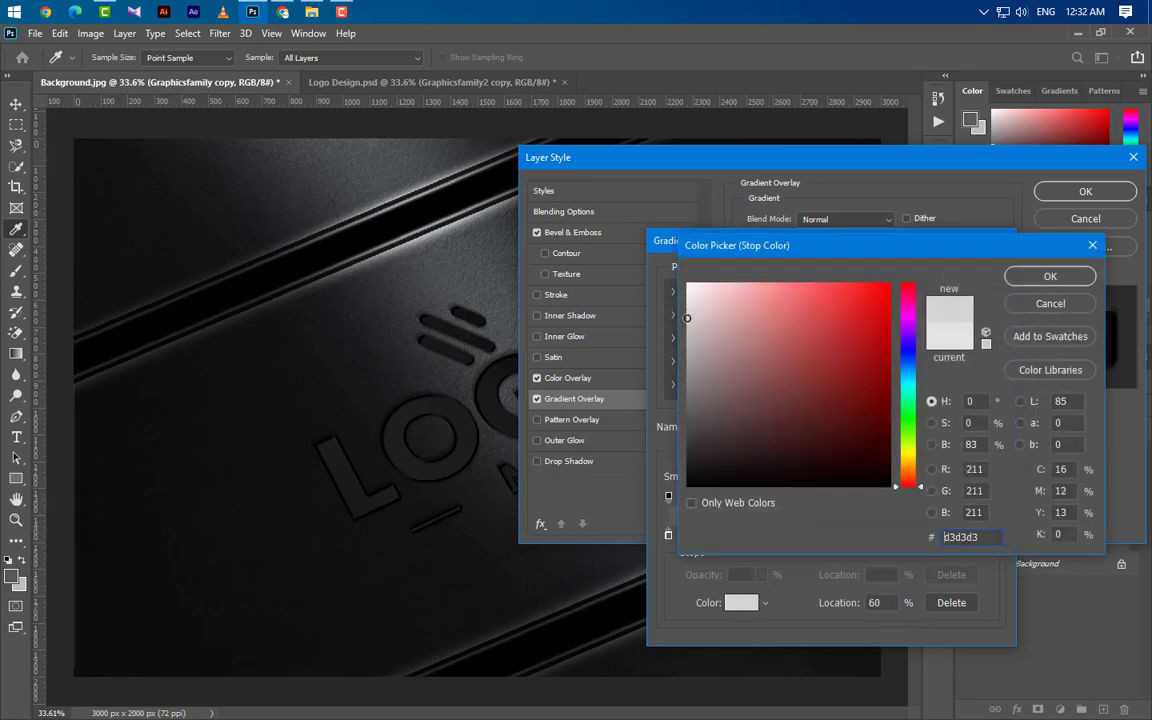
left_click(1050, 276)
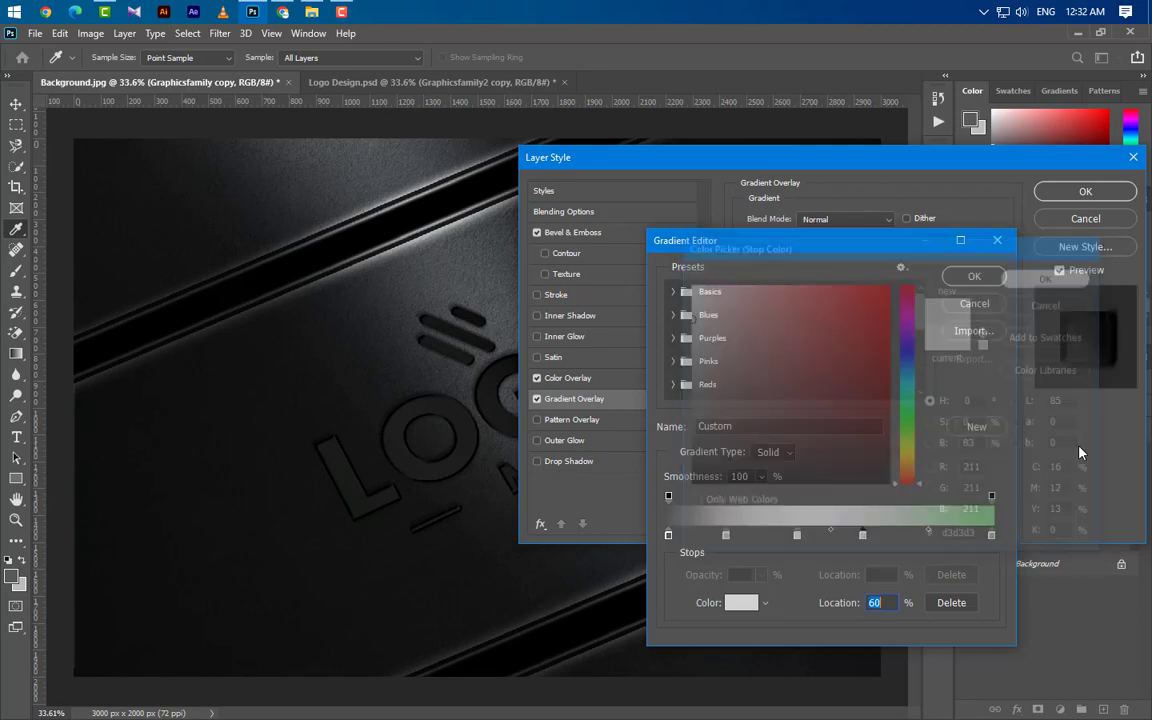
Move the green end colour stop to location 98%, set its colour to 797979 and accept the gradient
left_click(991, 537)
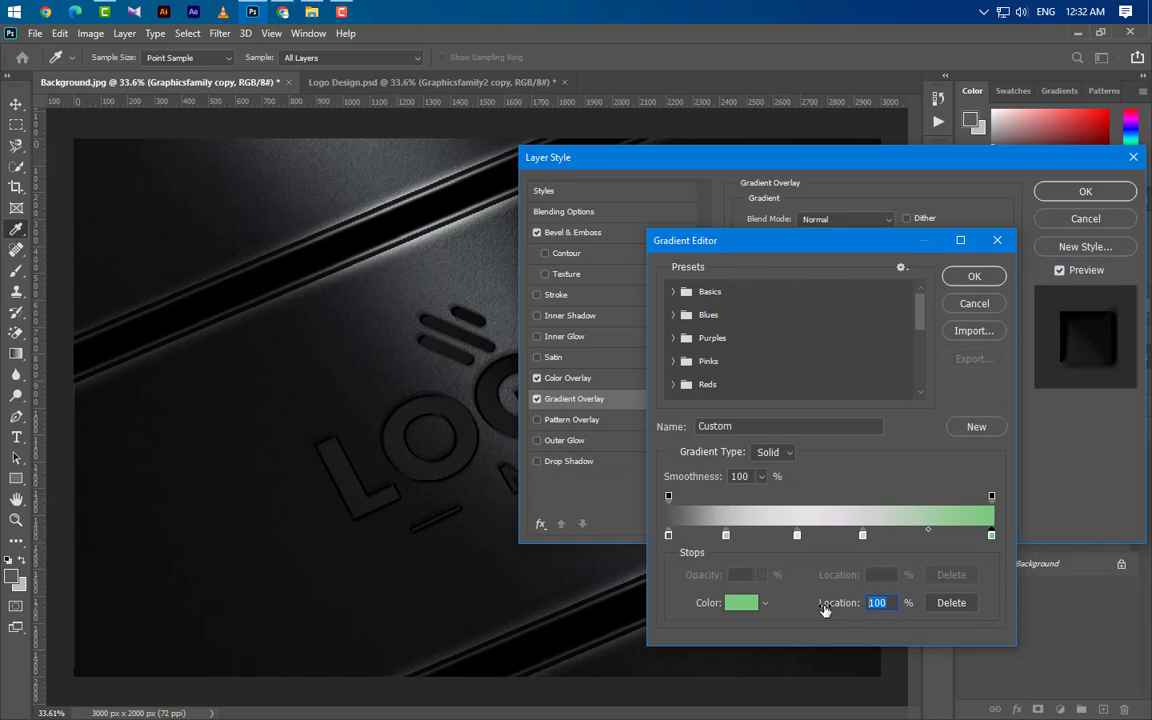
type("98")
double_click(985, 537)
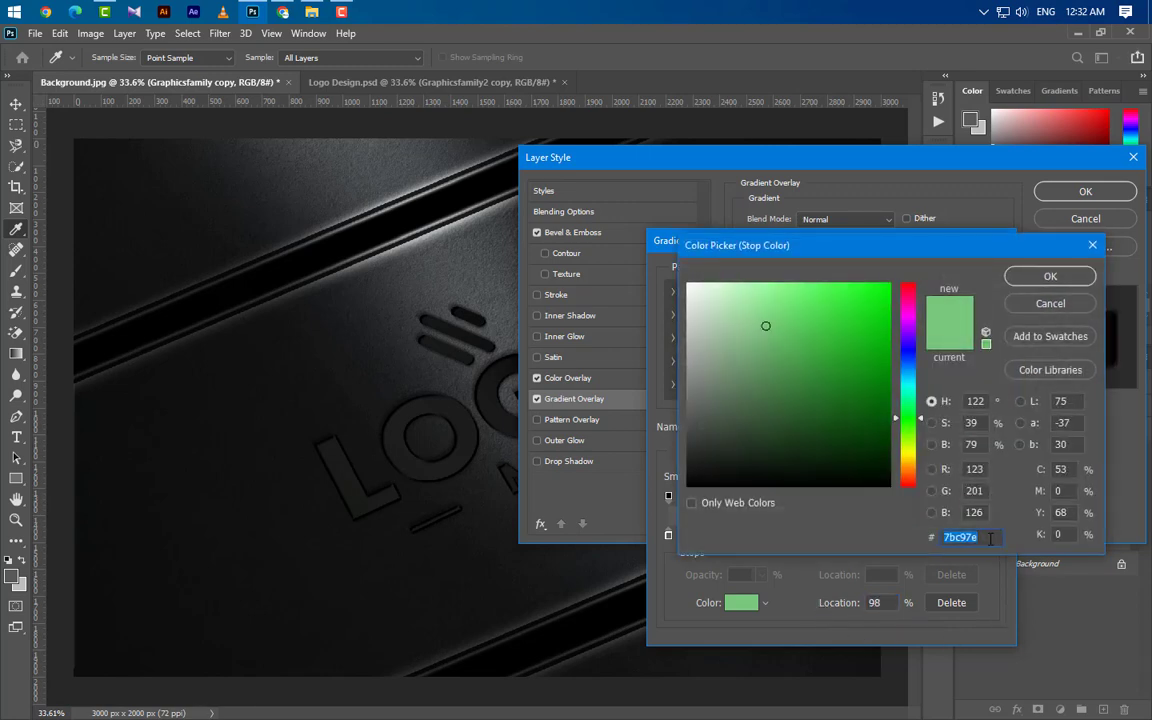
type("797979")
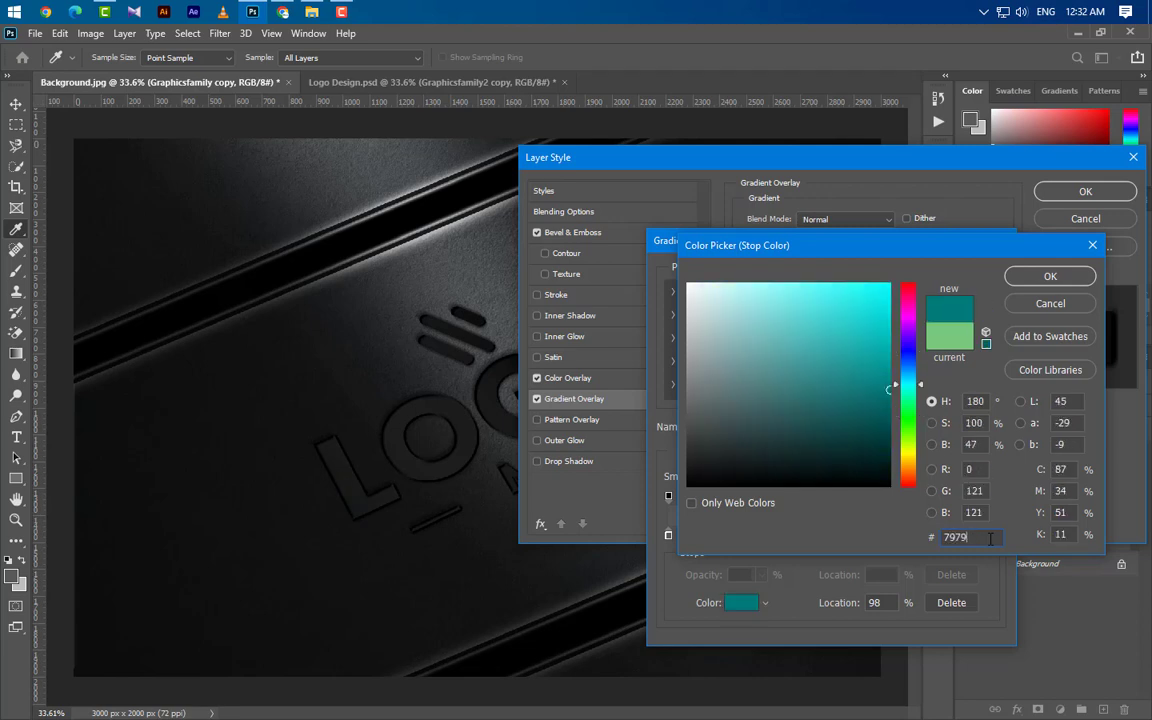
left_click(1030, 280)
left_click(965, 275)
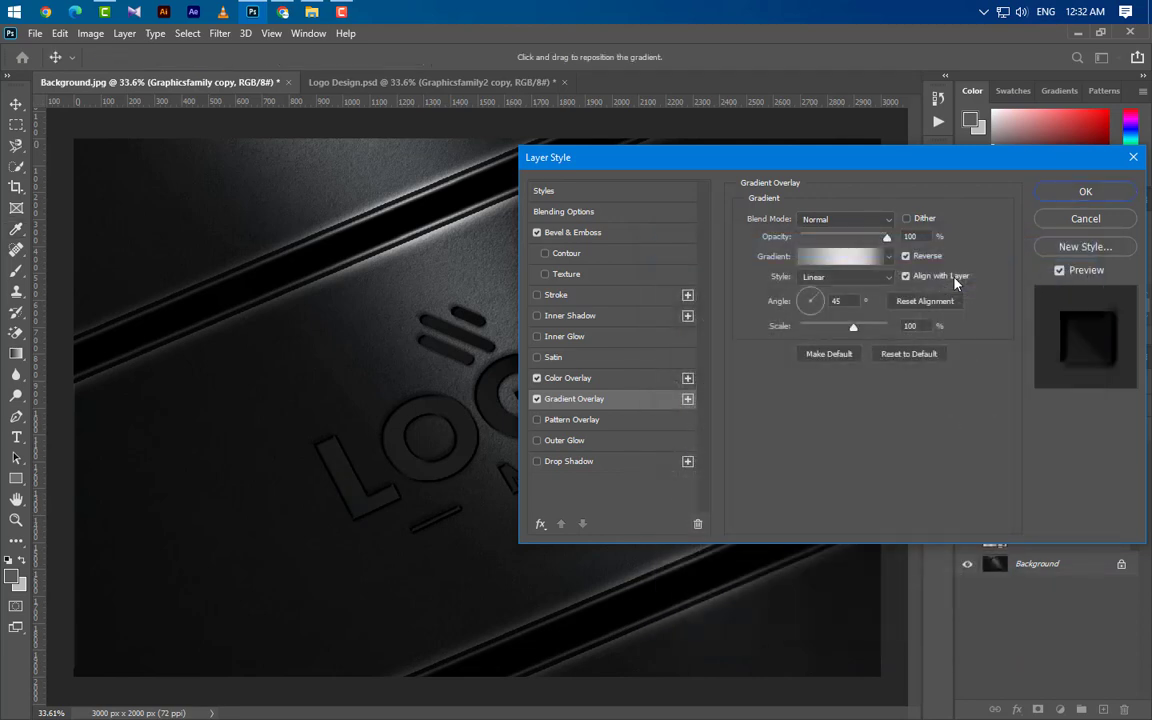
Set the Gradient Overlay angle to 142° and turn off Reverse
double_click(847, 302)
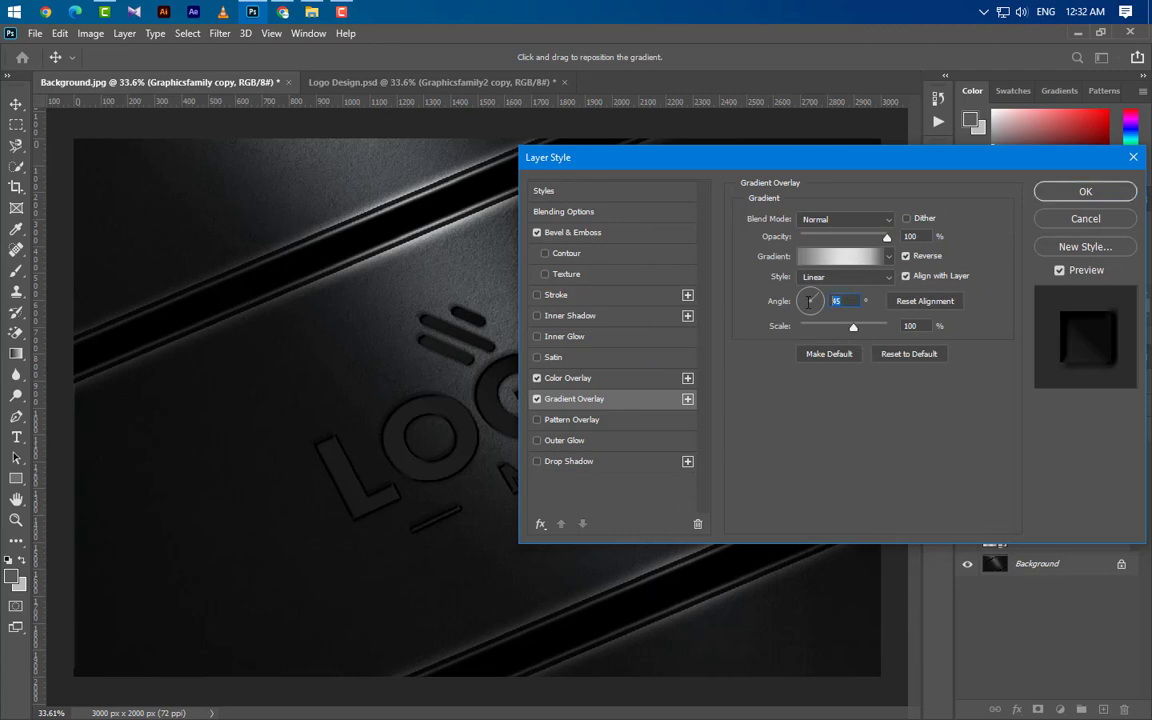
type("142")
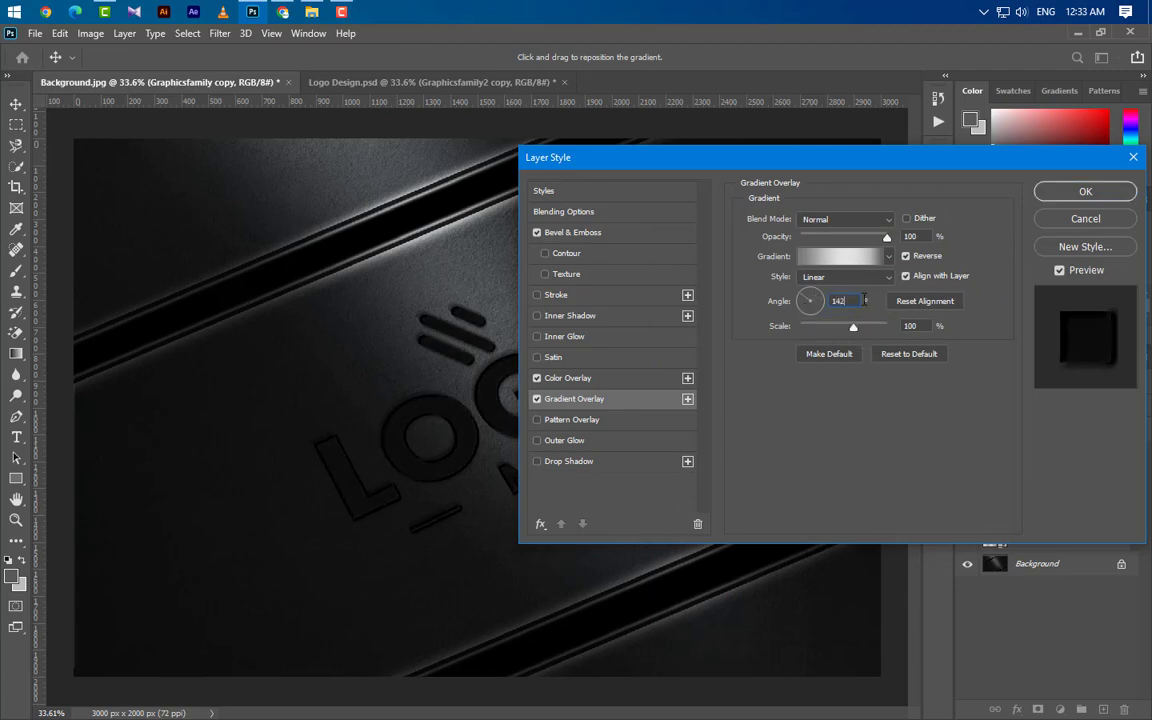
left_click(905, 256)
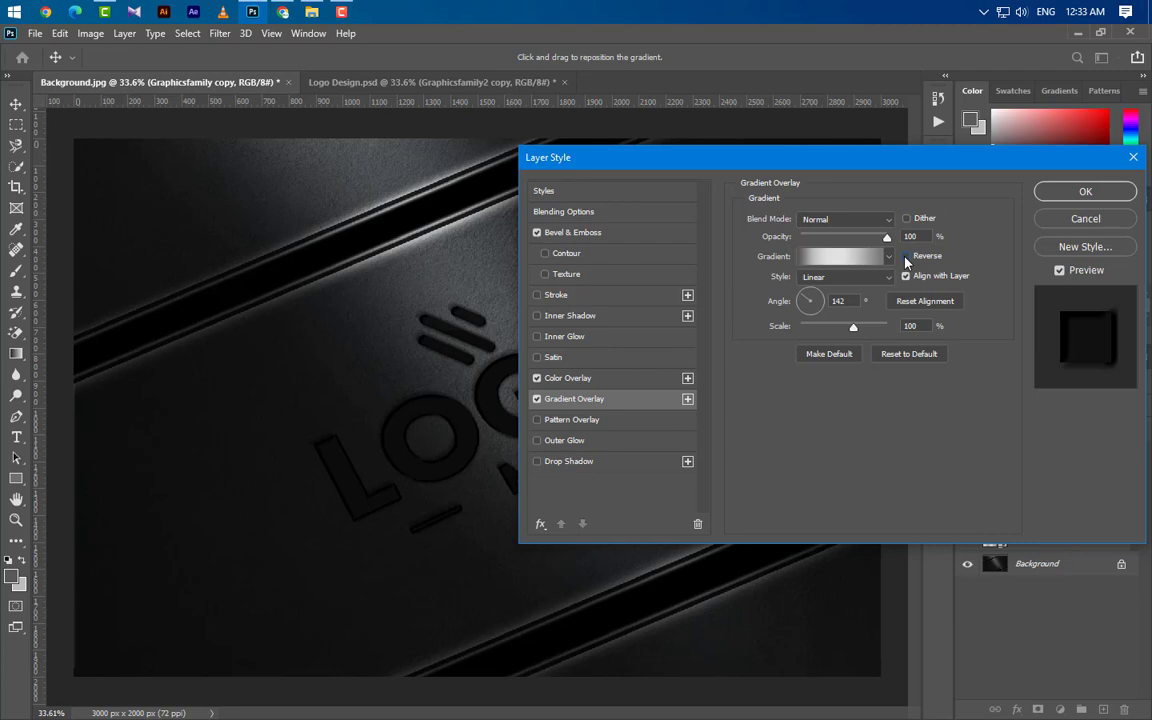
left_click(853, 327)
key("Tab")
Enable the Drop Shadow effect with the Linear Light blend mode and the colour 000000
left_click(568, 461)
left_click(845, 221)
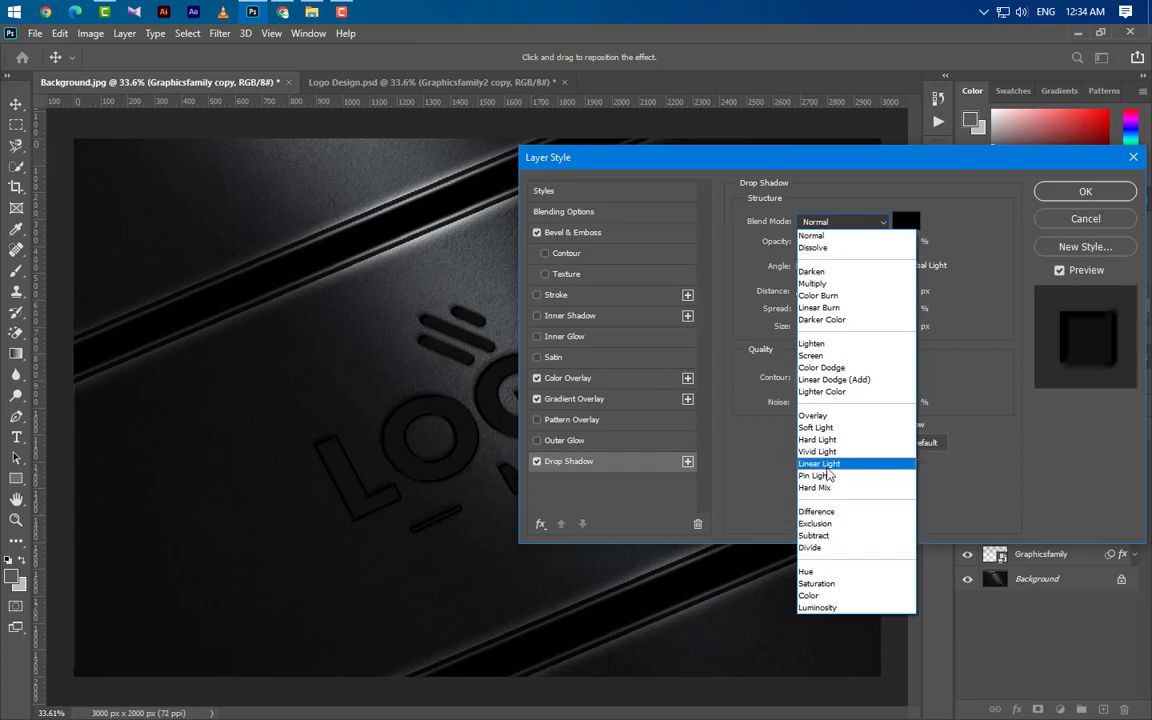
left_click(828, 465)
left_click(905, 221)
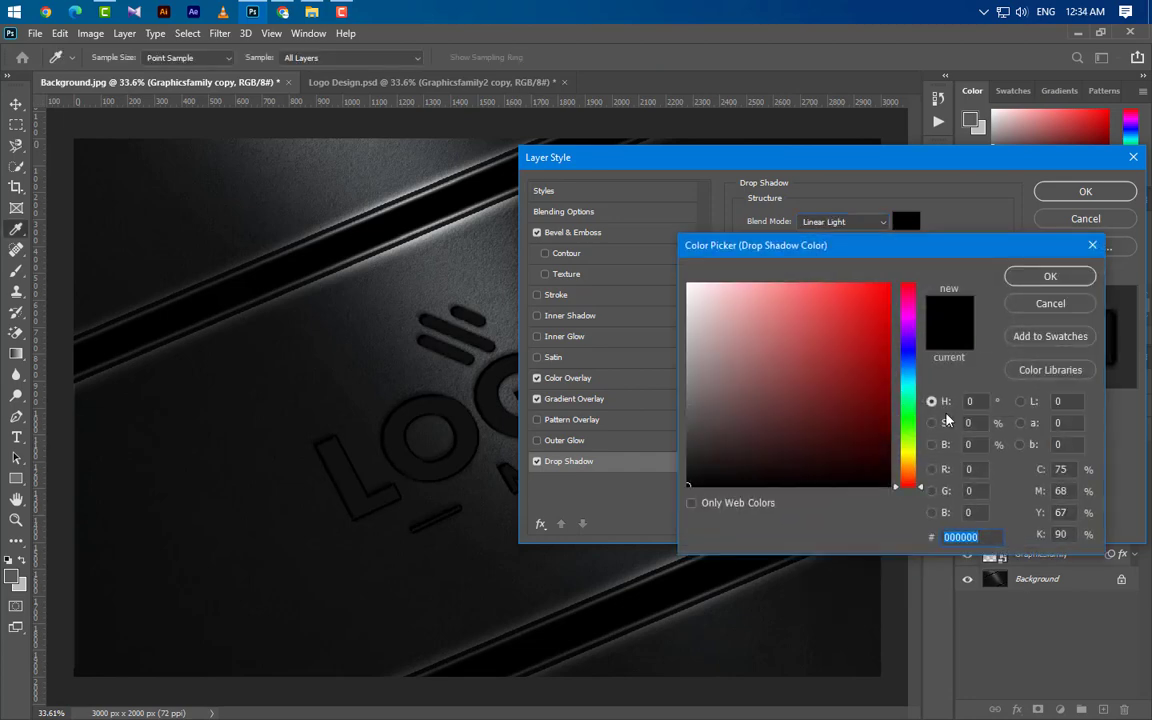
left_click(1040, 284)
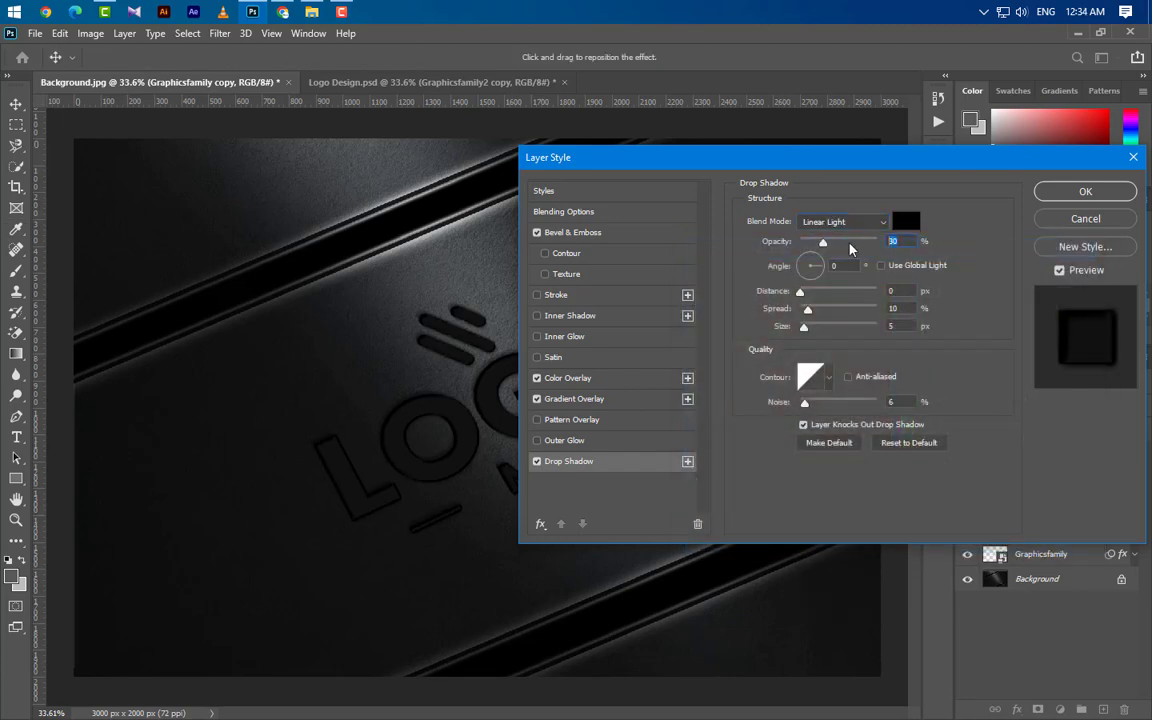
Set the Drop Shadow to 6% opacity, 55° angle, 4 px distance, 0% spread and 4 px size, and apply the layer style
type("6")
left_click_drag(850, 266, 804, 271)
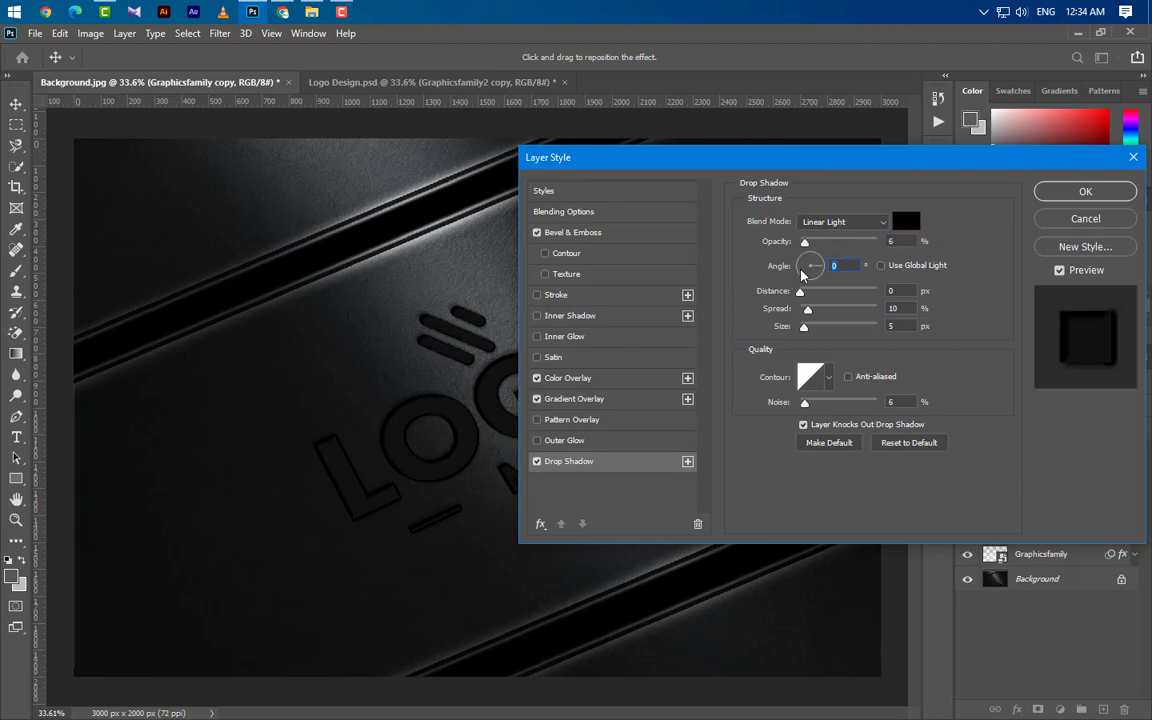
type("55")
key("Tab")
type("4")
key("Tab")
type("0")
key("Tab")
type("4")
left_click(1085, 191)
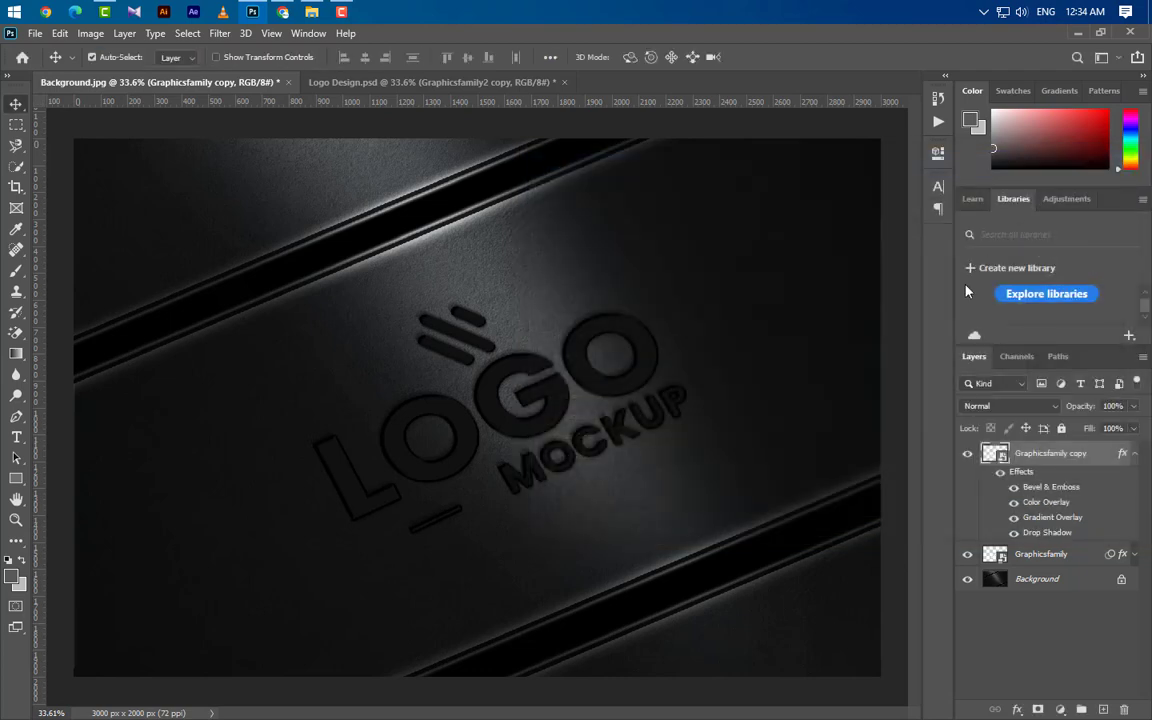
Collapse the effects list of the Graphicsfamily copy layer and duplicate that layer
left_click(1135, 454)
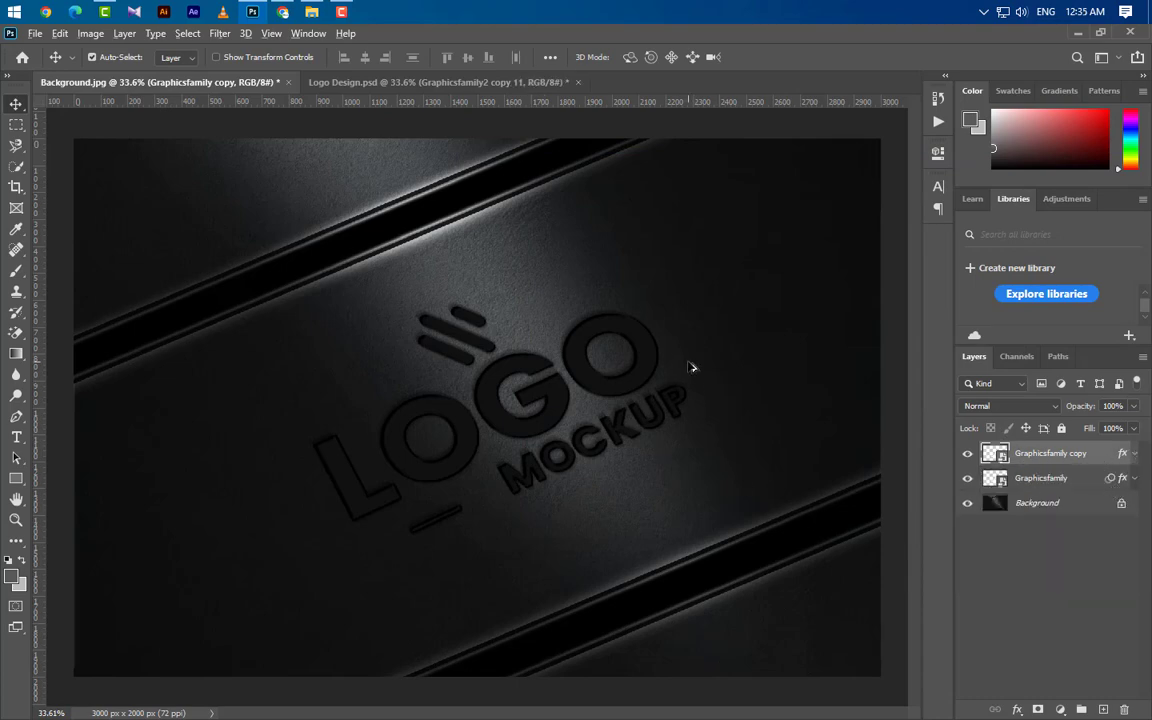
scroll(689, 368, "up", 10)
scroll(502, 373, "up", 4)
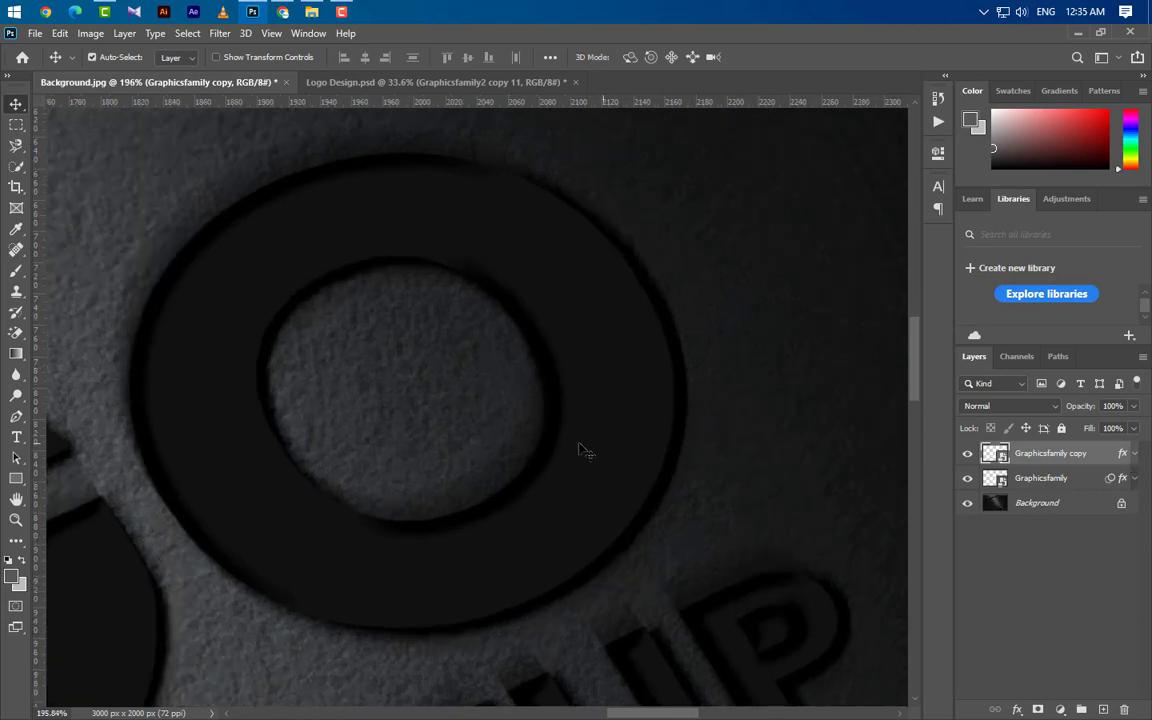
scroll(550, 440, "up", 2)
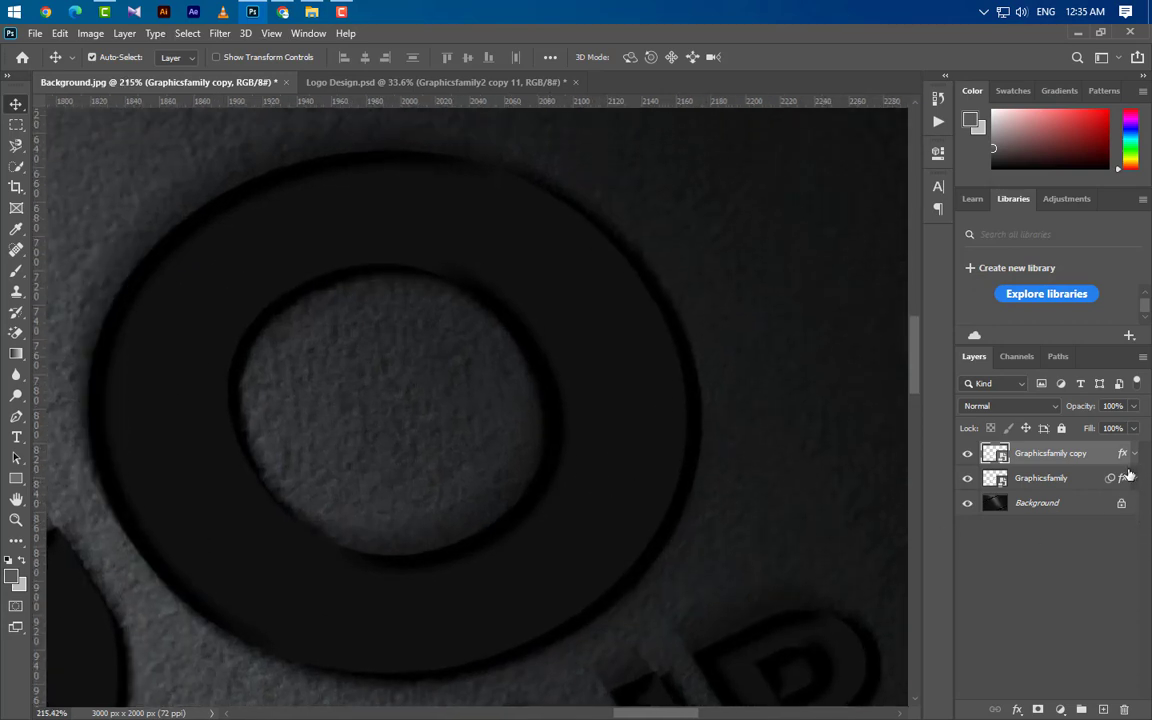
left_click_drag(1108, 455, 1103, 709)
Delete the Bevel & Emboss and Drop Shadow effects from the new top logo layer, keeping both overlays
left_click(1134, 454)
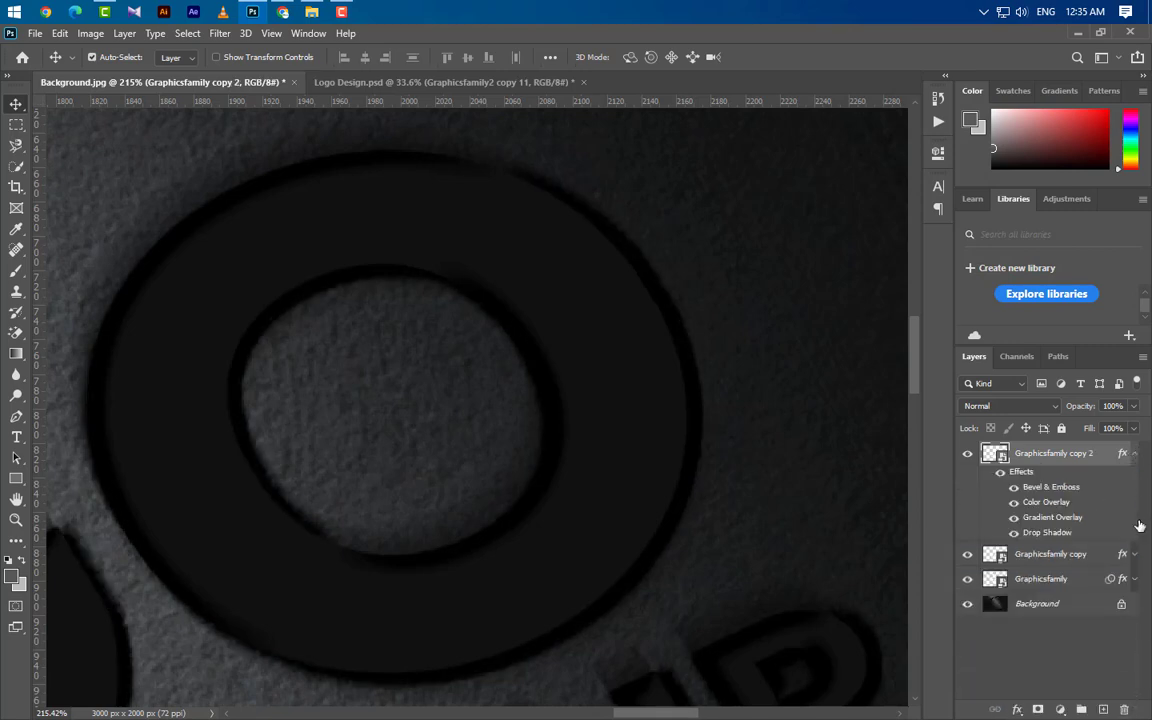
left_click_drag(1062, 487, 1125, 709)
left_click_drag(1048, 517, 1124, 709)
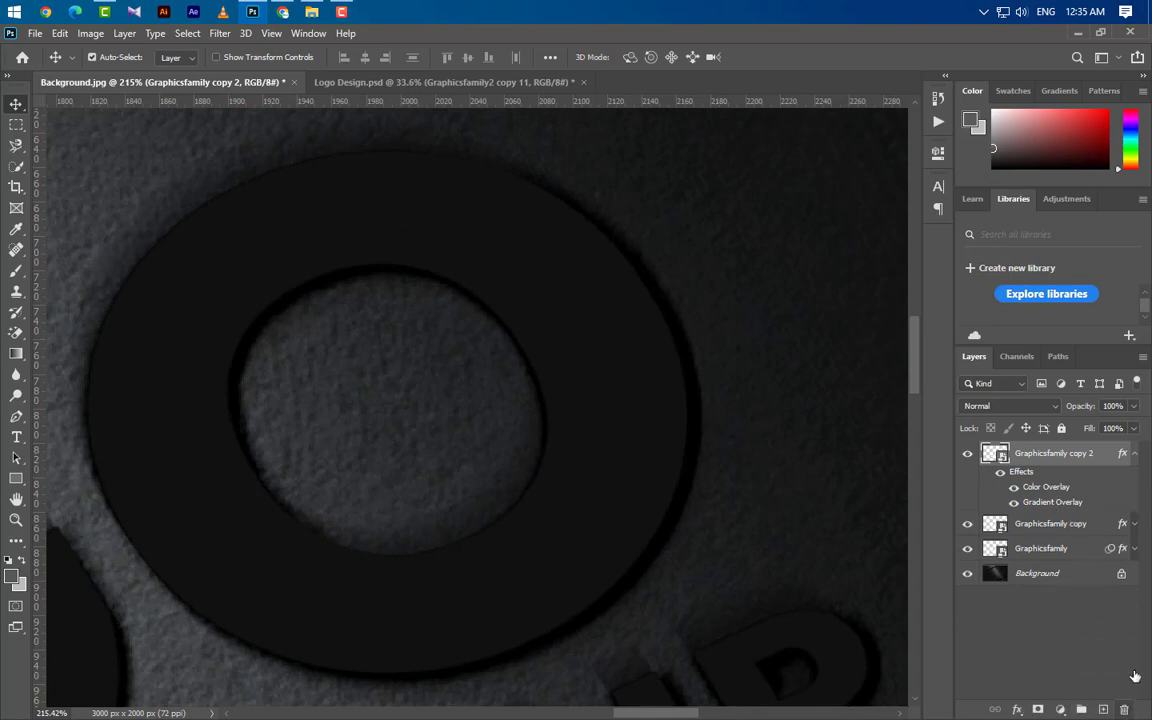
left_click(1133, 456)
Duplicate the top logo layer thirteen times in succession, nudging each new copy up by one pixel to build up the logo's thickness
left_click_drag(1105, 458, 1105, 709)
key("Up")
left_click_drag(1108, 458, 1103, 709)
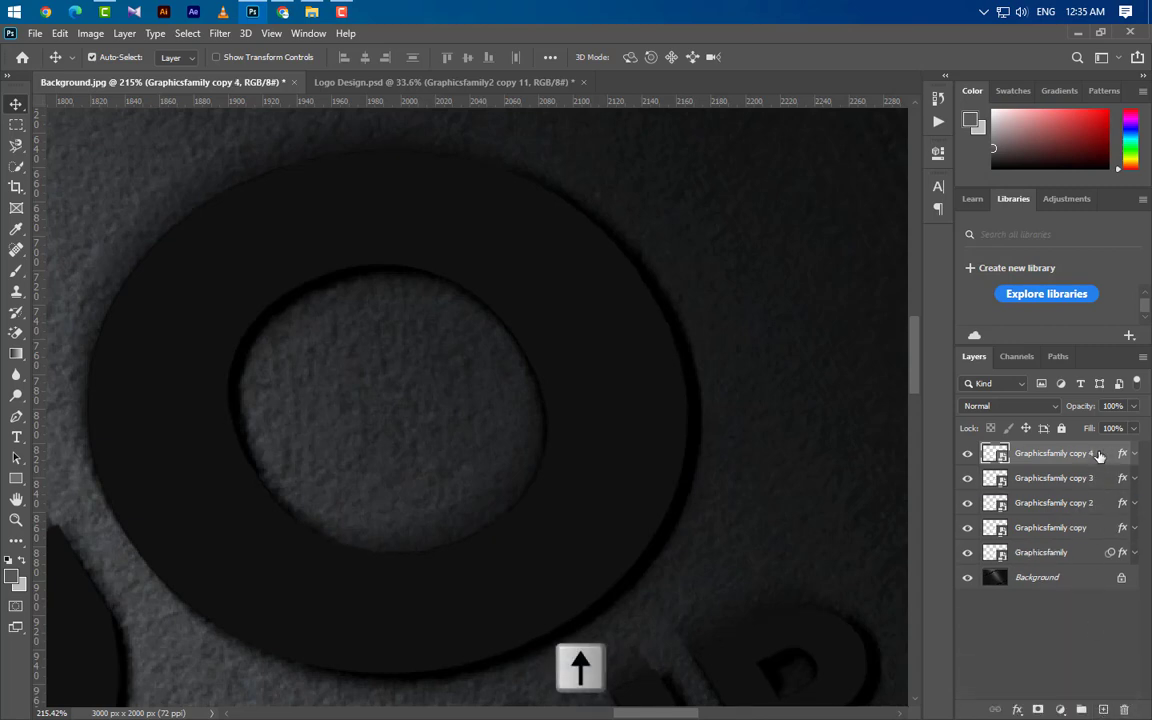
left_click_drag(1100, 456, 1103, 709)
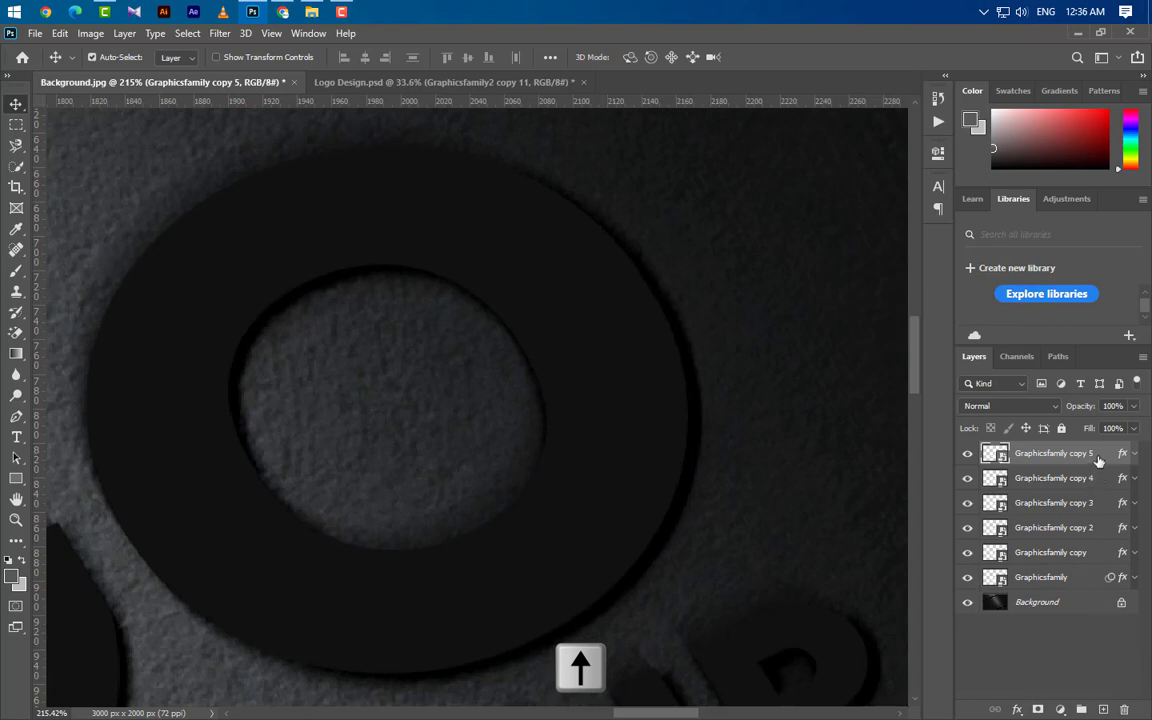
left_click_drag(1097, 461, 1103, 709)
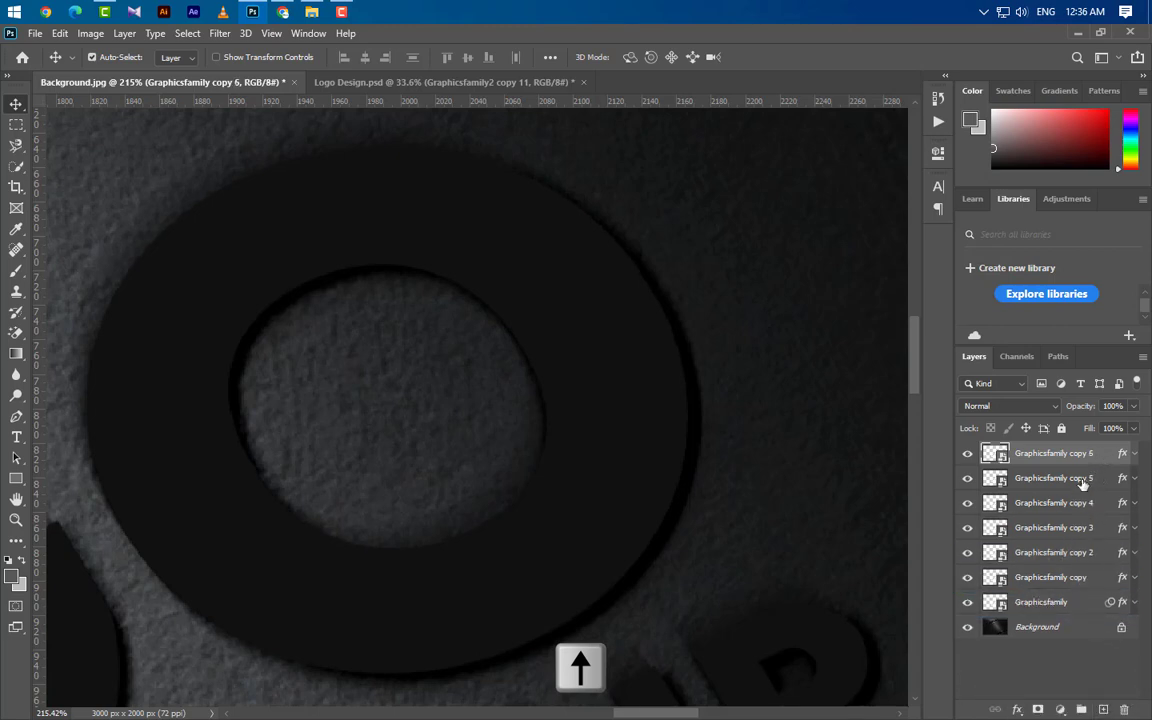
left_click_drag(1098, 456, 1103, 709)
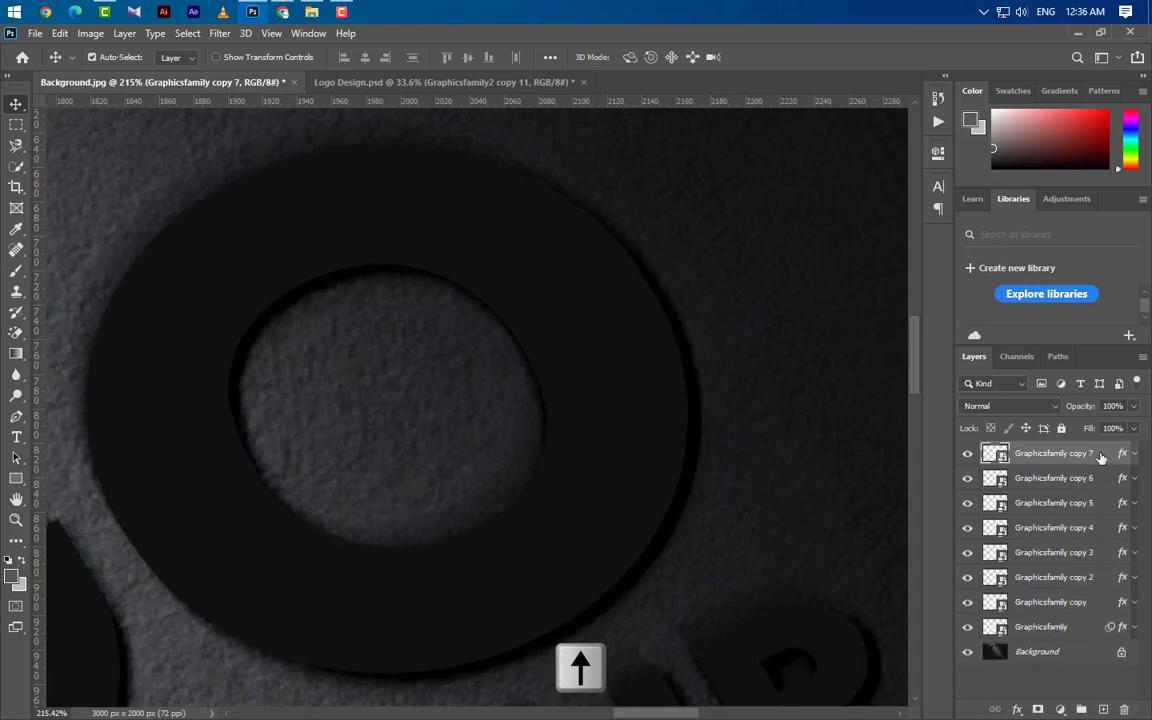
left_click_drag(1100, 456, 1103, 709)
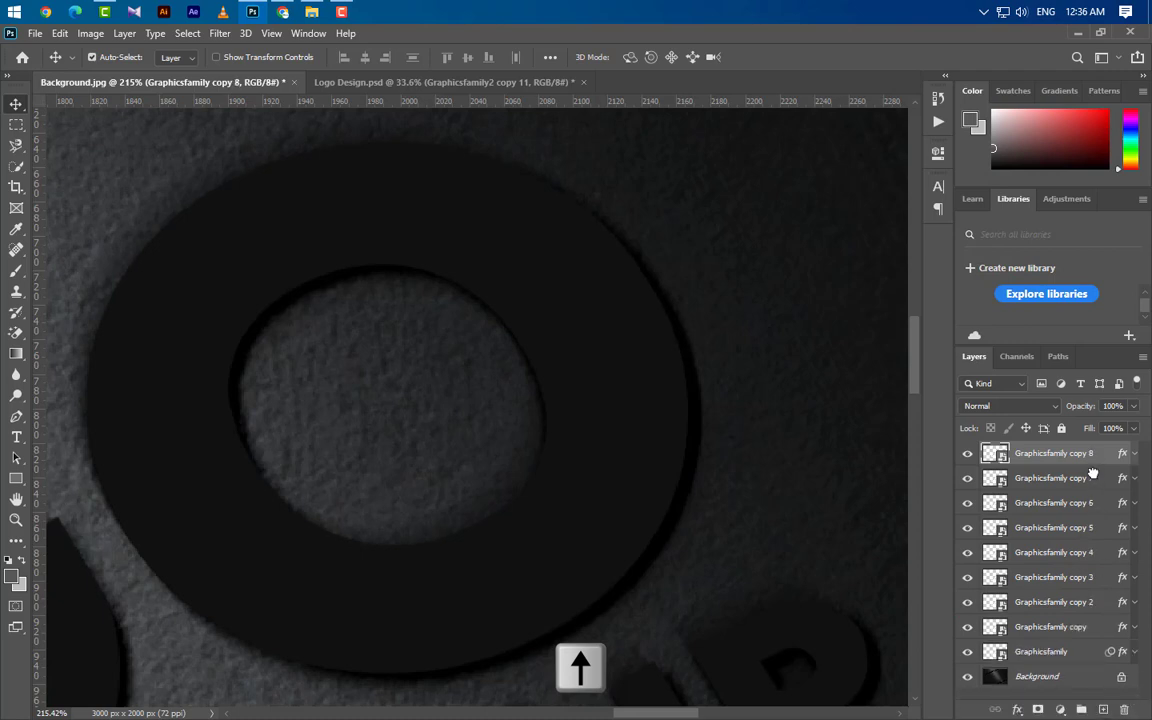
left_click_drag(1093, 473, 1103, 709)
left_click_drag(1100, 456, 1103, 709)
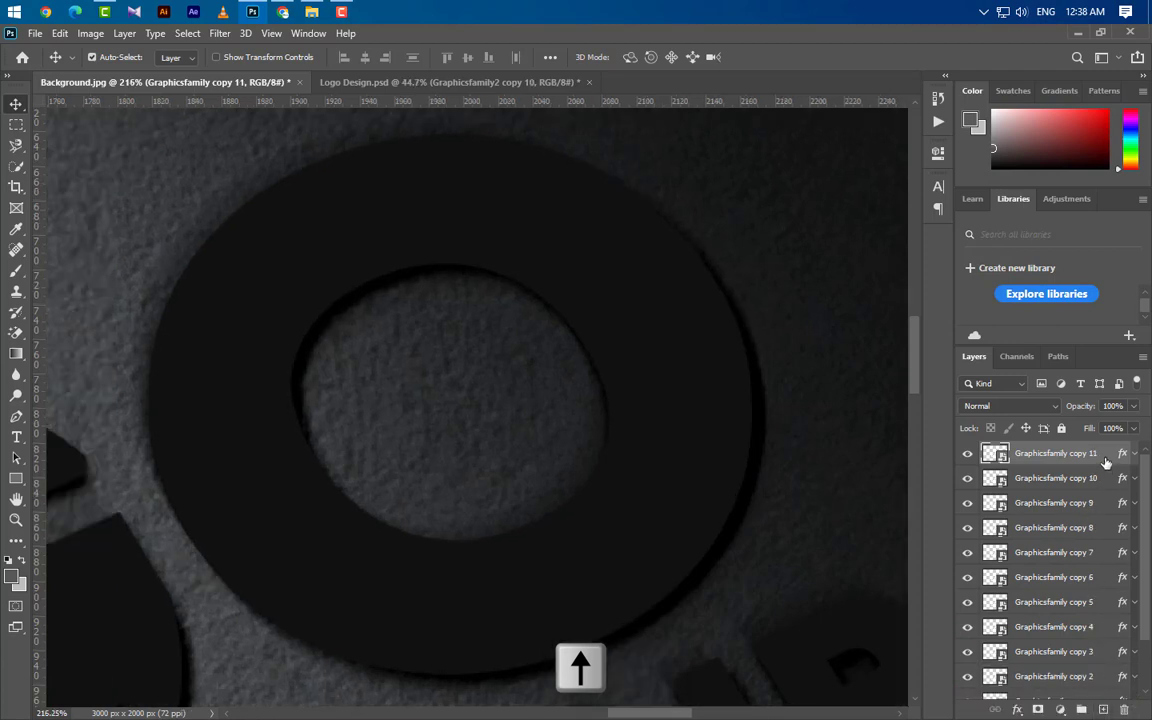
left_click_drag(1105, 461, 1103, 709)
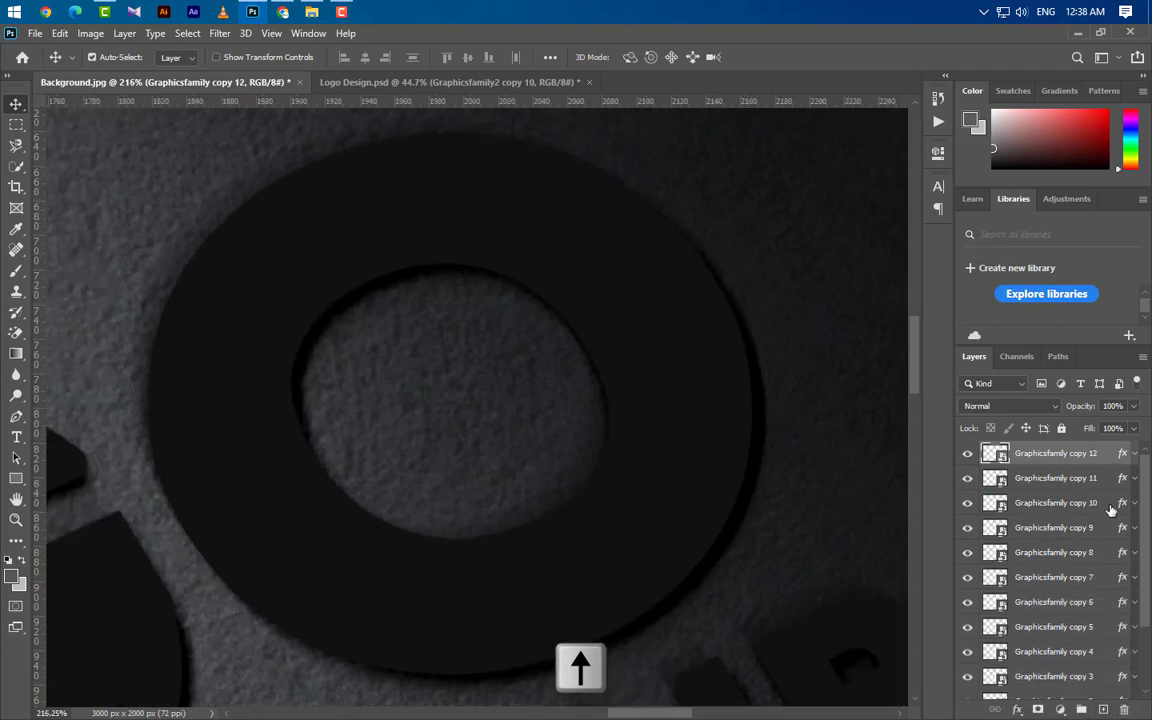
left_click_drag(1106, 458, 1103, 709)
left_click_drag(1106, 457, 1103, 709)
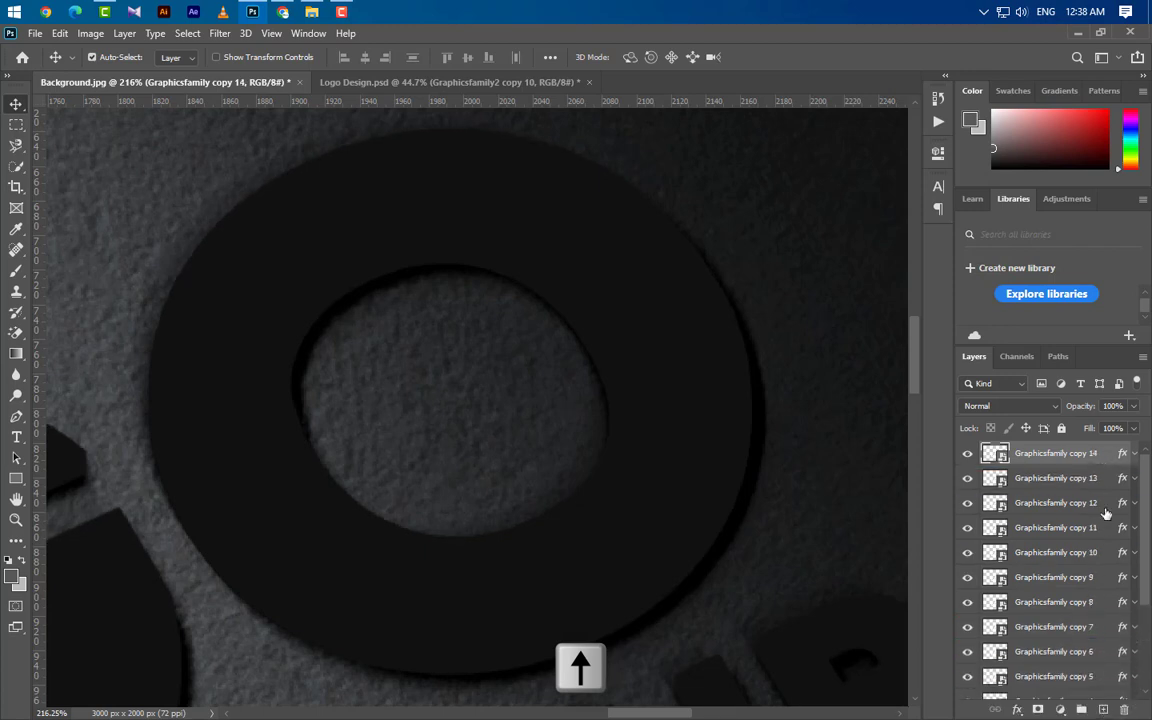
left_click_drag(1104, 458, 1103, 709)
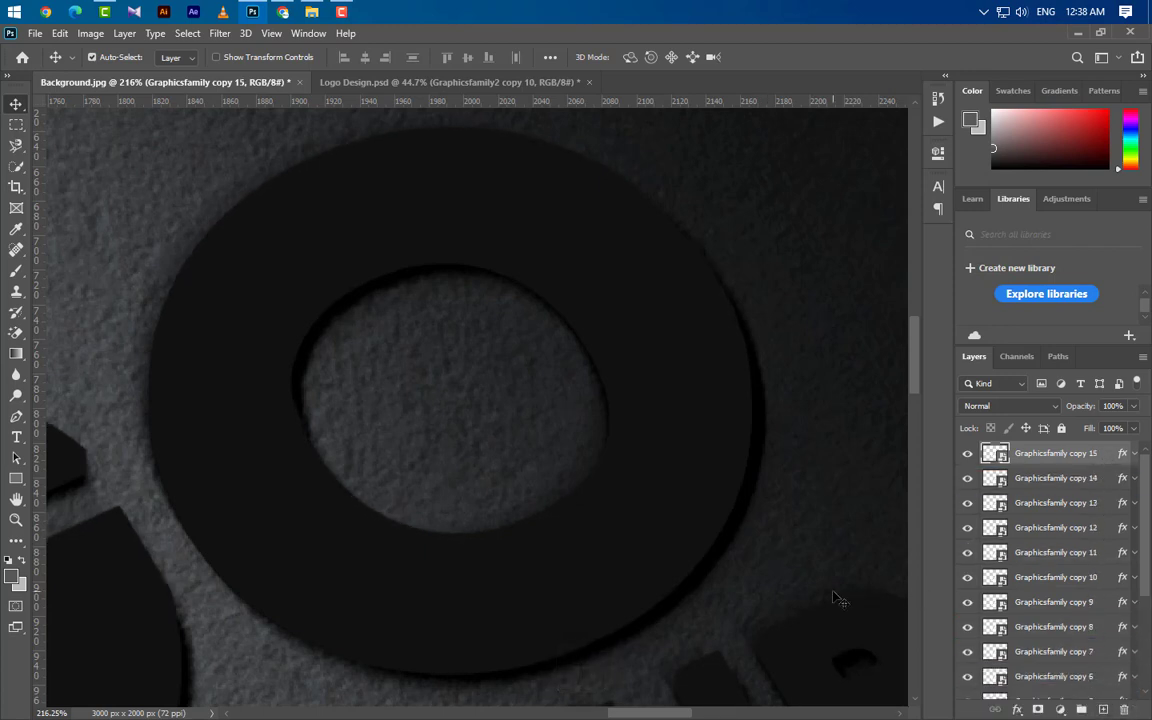
scroll(722, 508, "down", 10)
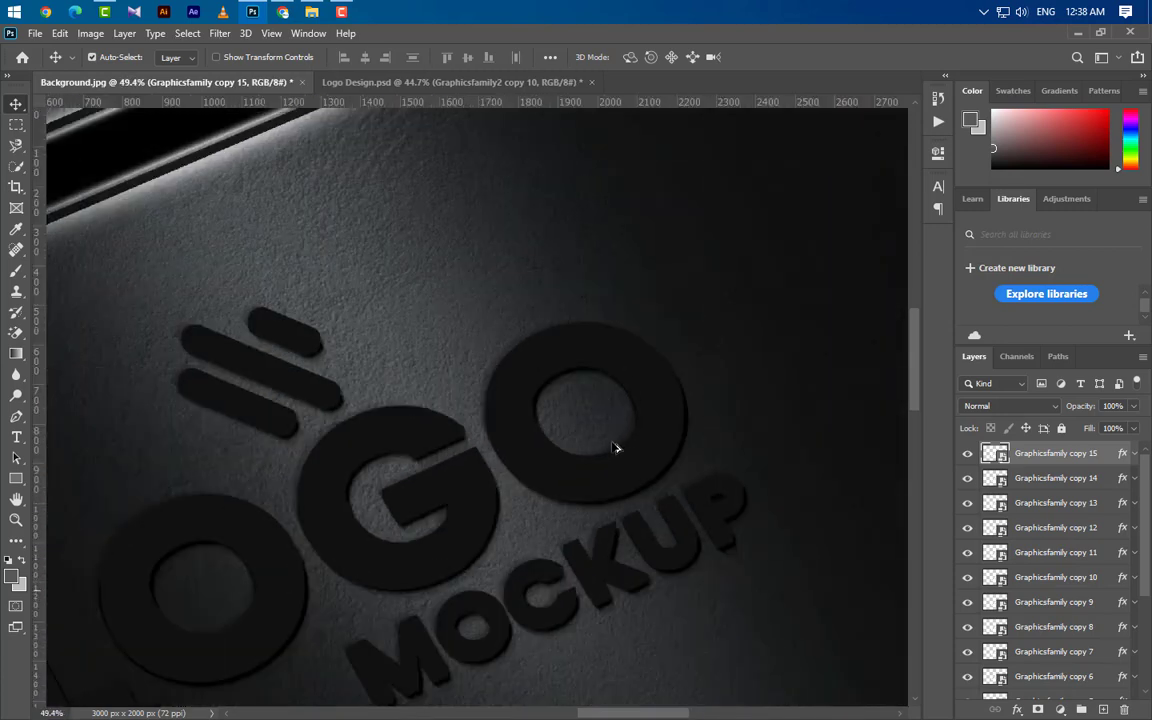
Expand the effects of the top logo layer, Graphicsfamily copy 15, and delete its Color Overlay
scroll(643, 553, "down", 2)
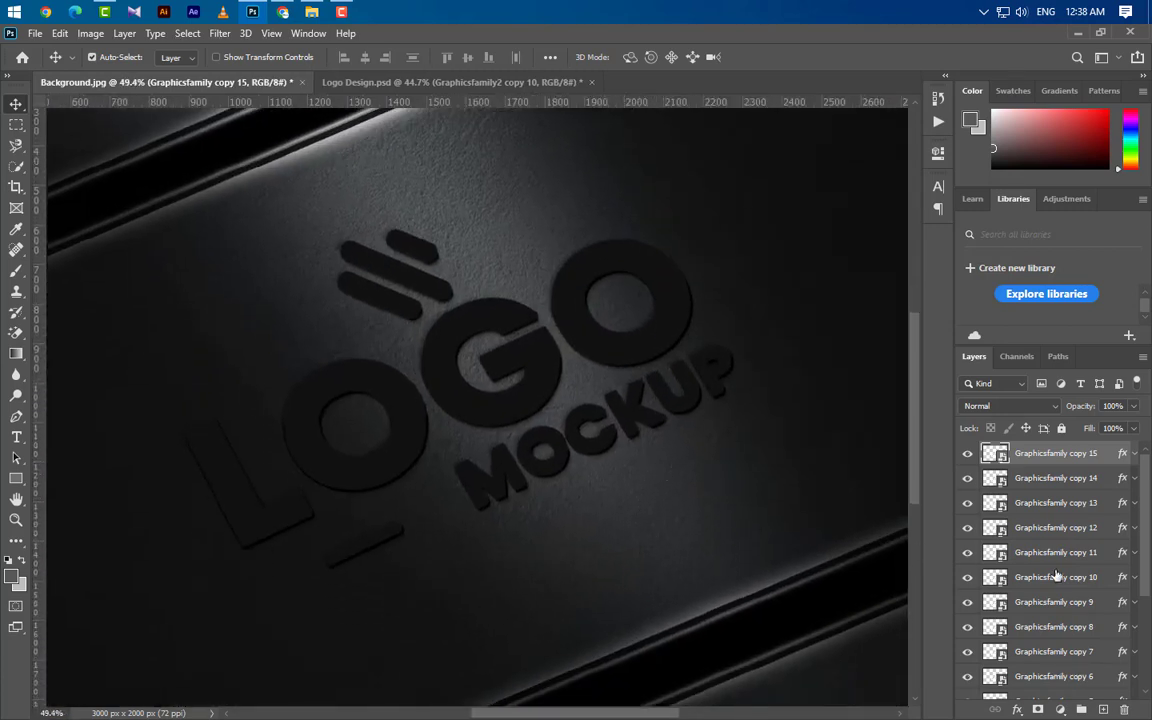
left_click(1134, 454)
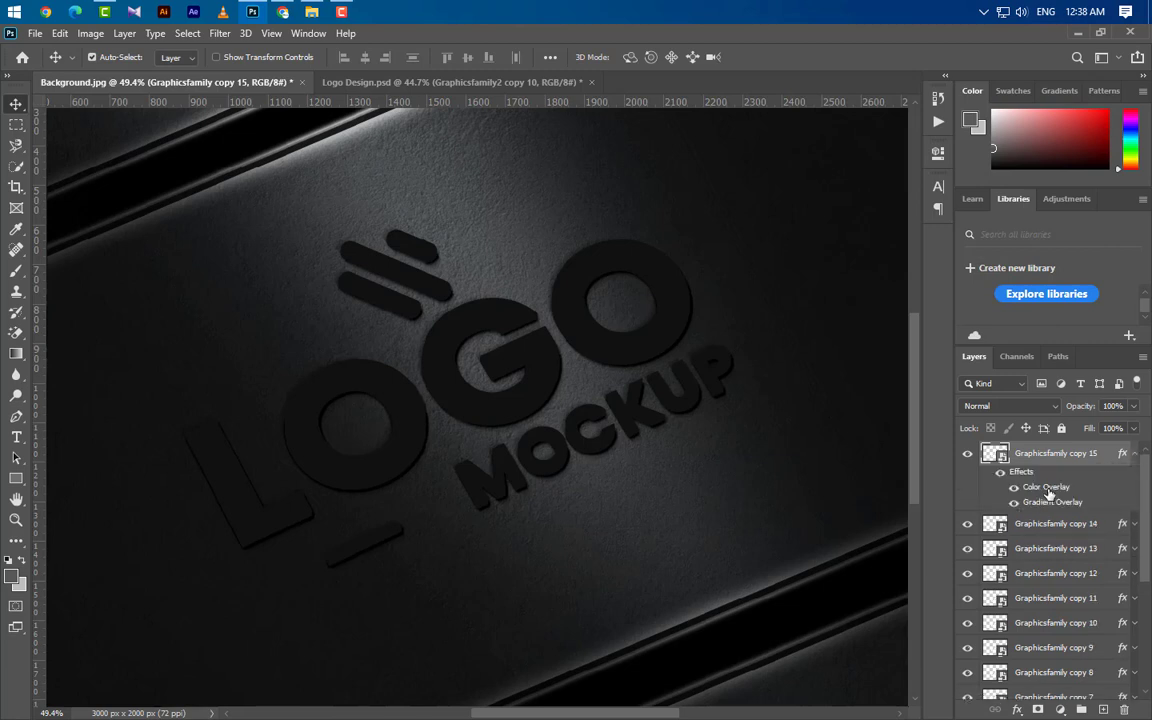
left_click_drag(1048, 494, 1123, 709)
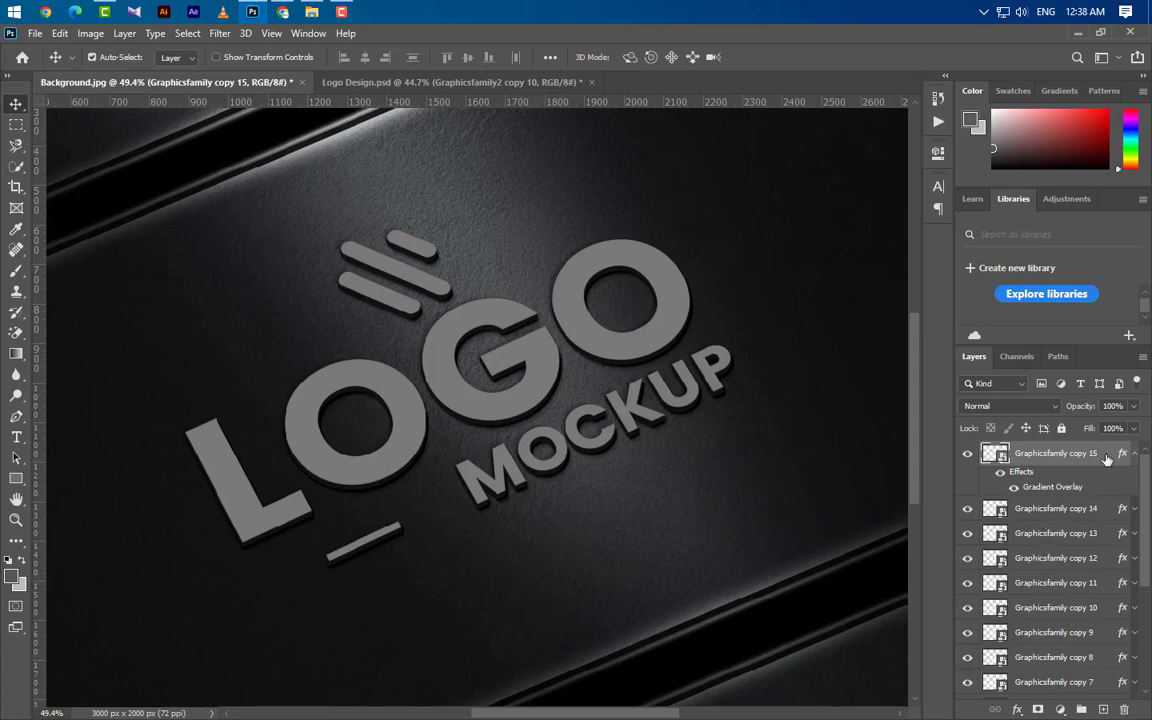
Enable Bevel & Emboss on the top logo layer with 2 px size, 3 px soften and a 110° angle
double_click(1059, 490)
left_click(638, 242)
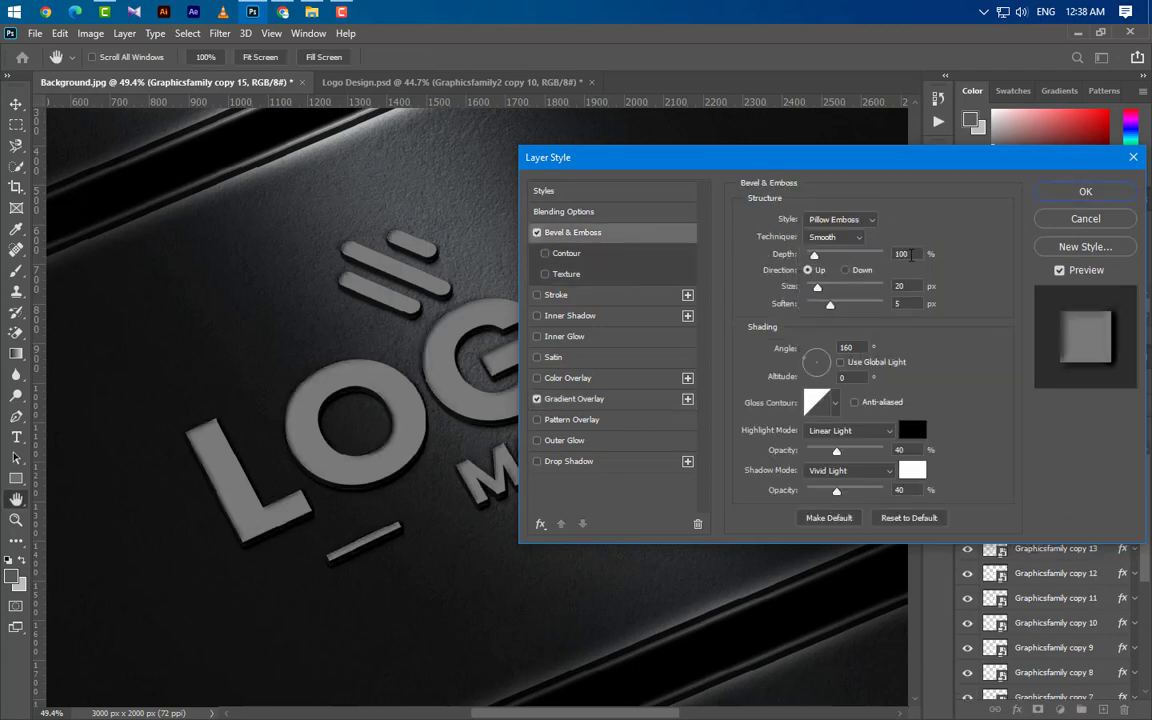
left_click(884, 286)
type("2")
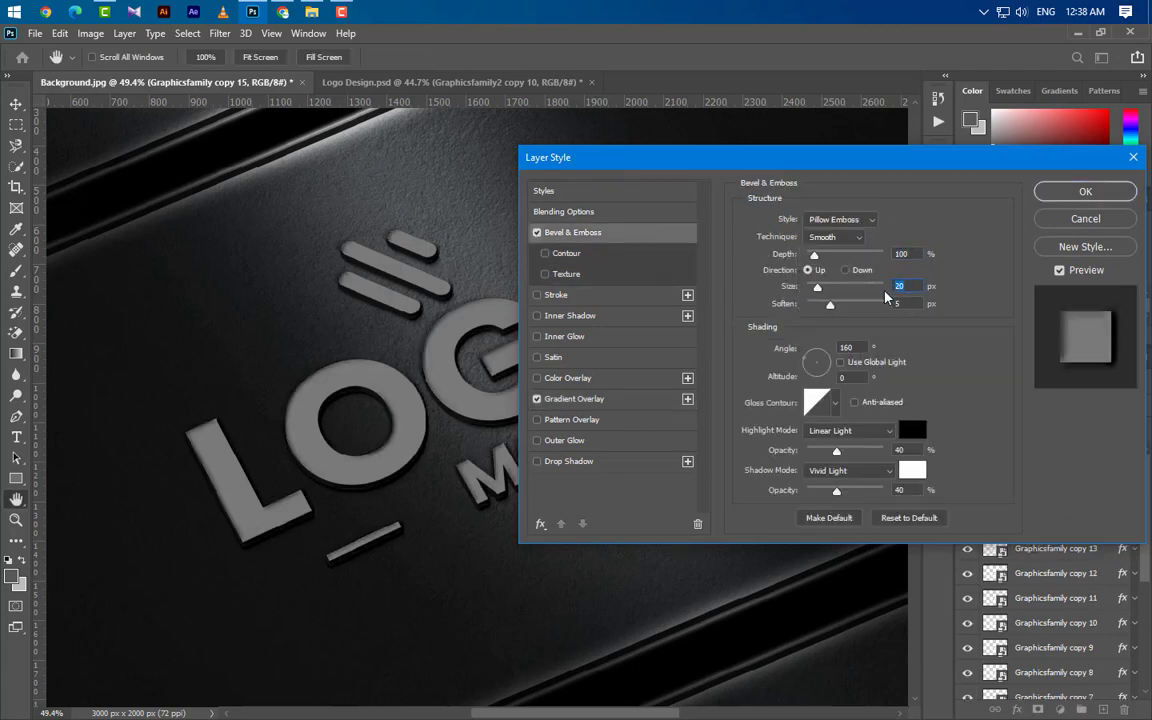
key("Tab")
type("3")
key("Tab")
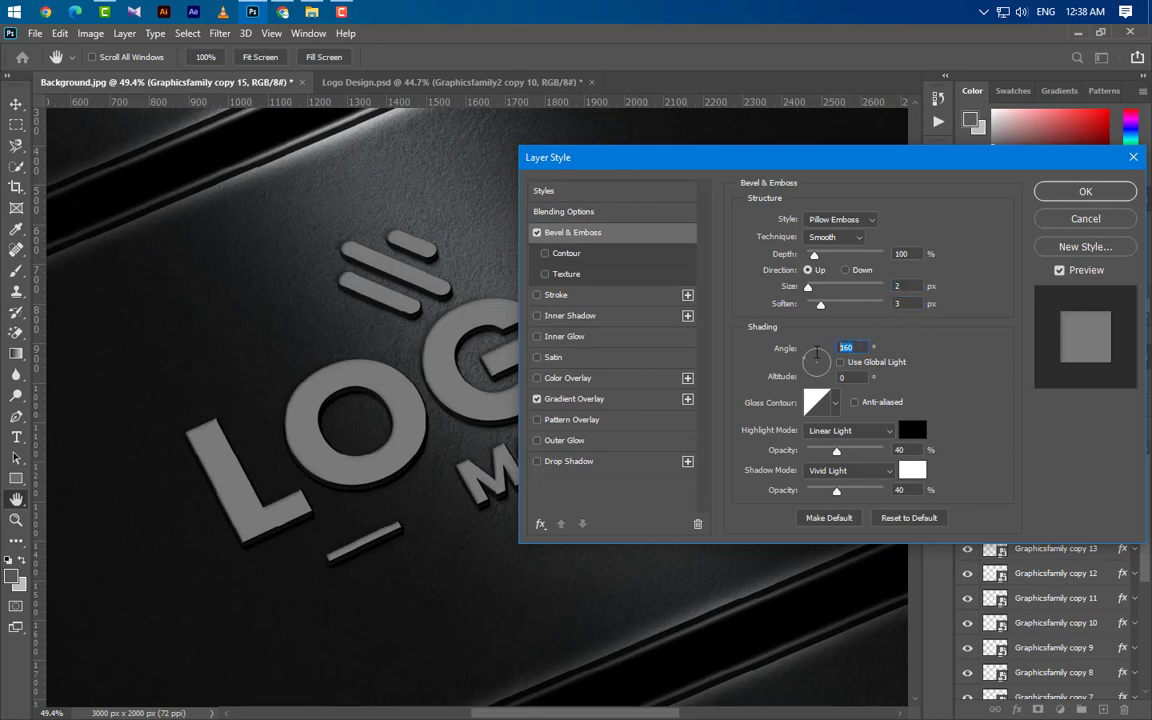
type("130")
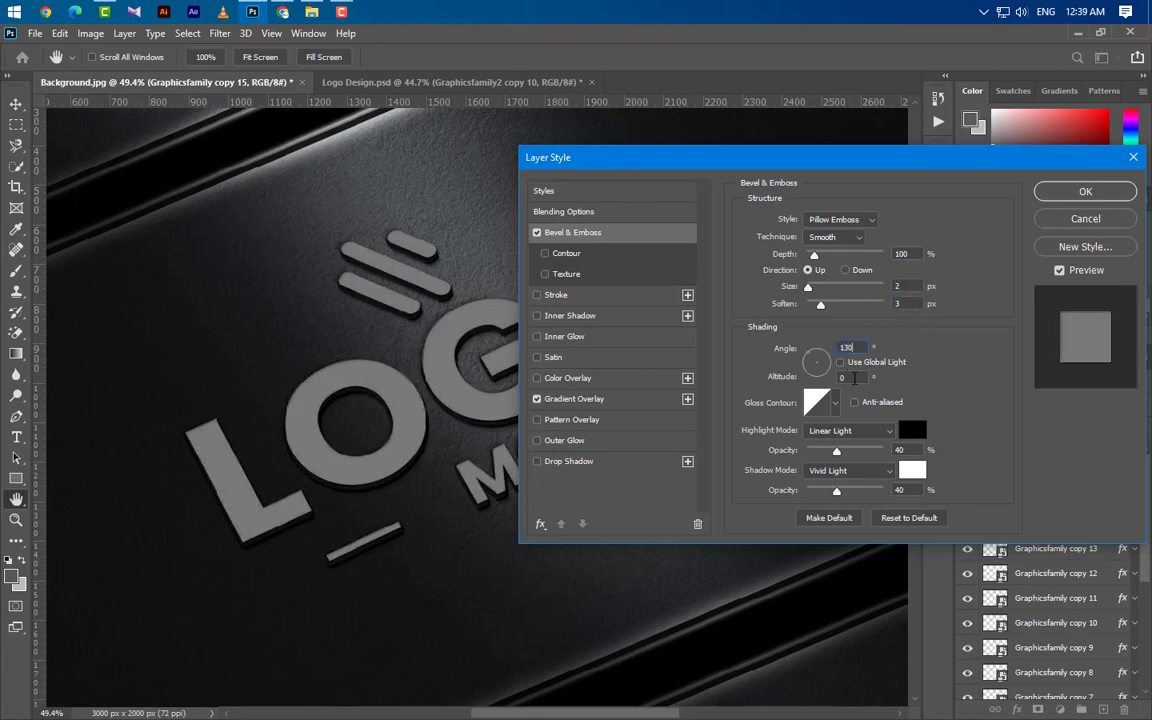
key("BackSpace")
key("BackSpace")
type("10")
Set the bevel to Inner Bevel style with 30° altitude, anti-aliased gloss contour, and 20% highlight and shadow opacity
left_click(852, 378)
type("30")
left_click(854, 403)
double_click(903, 450)
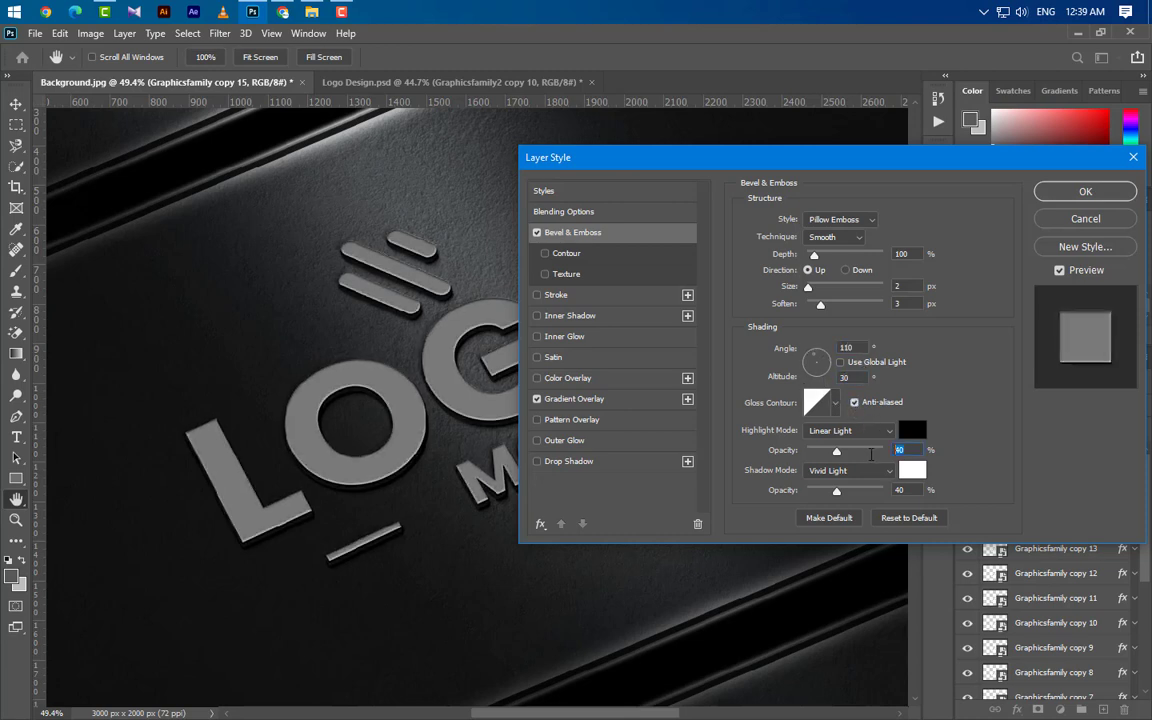
type("20")
double_click(903, 490)
type("20")
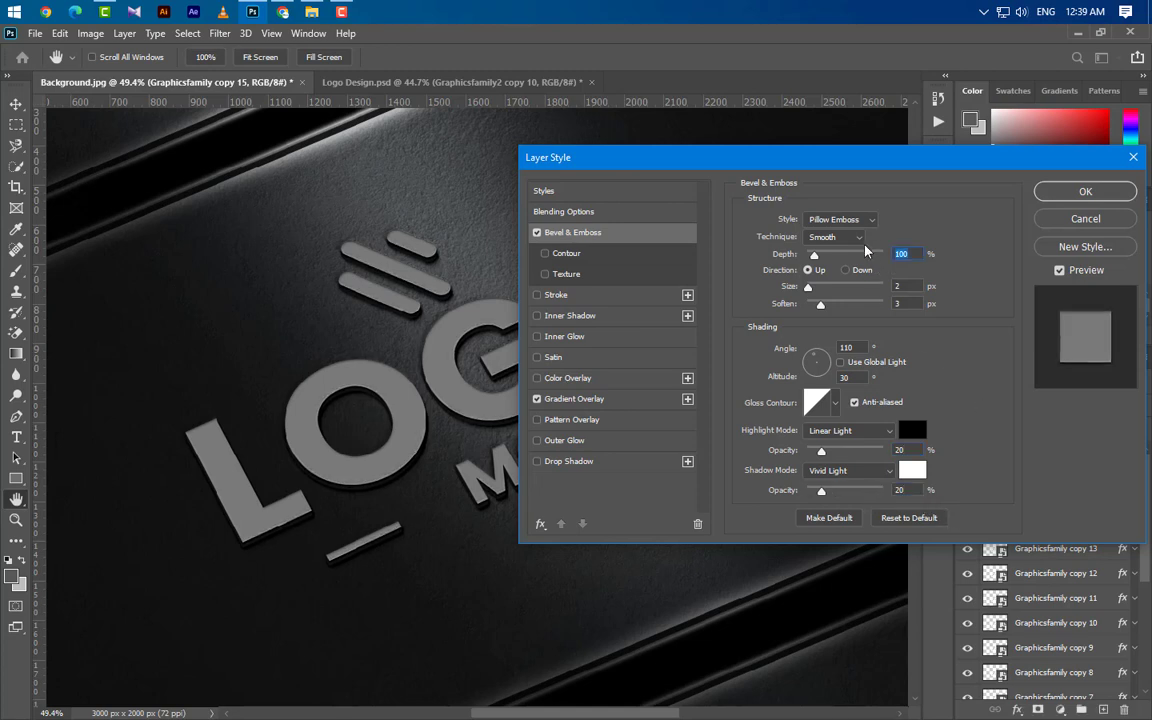
left_click(838, 219)
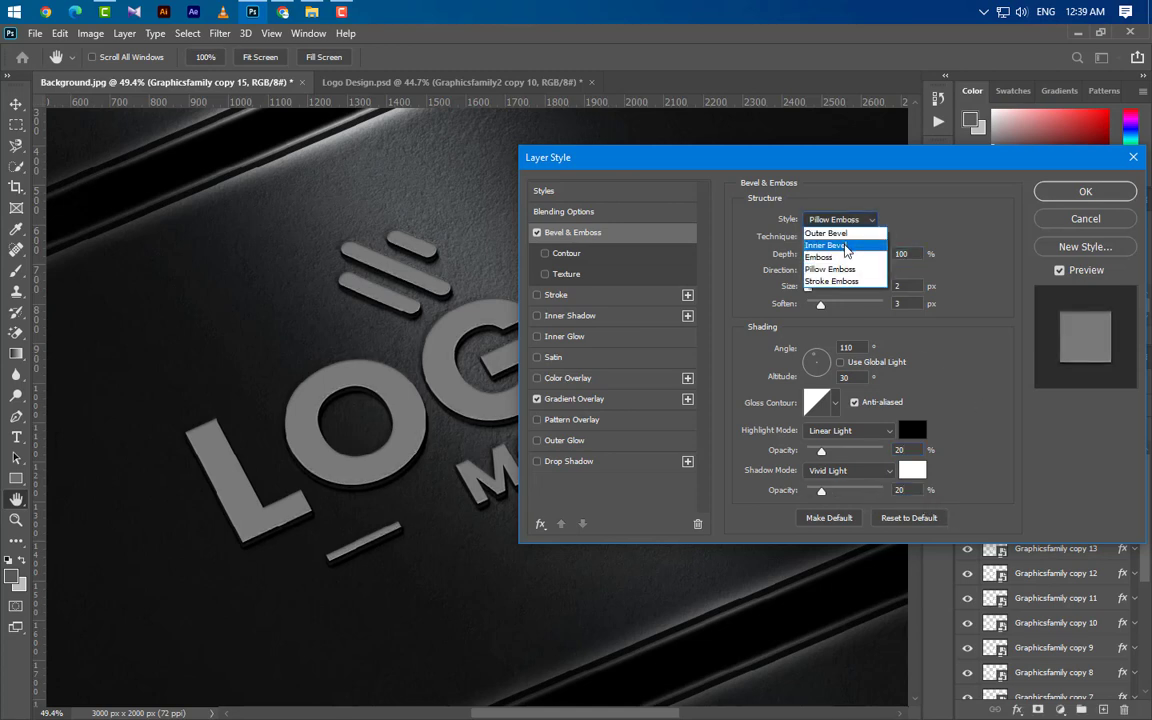
left_click(840, 245)
left_click(585, 315)
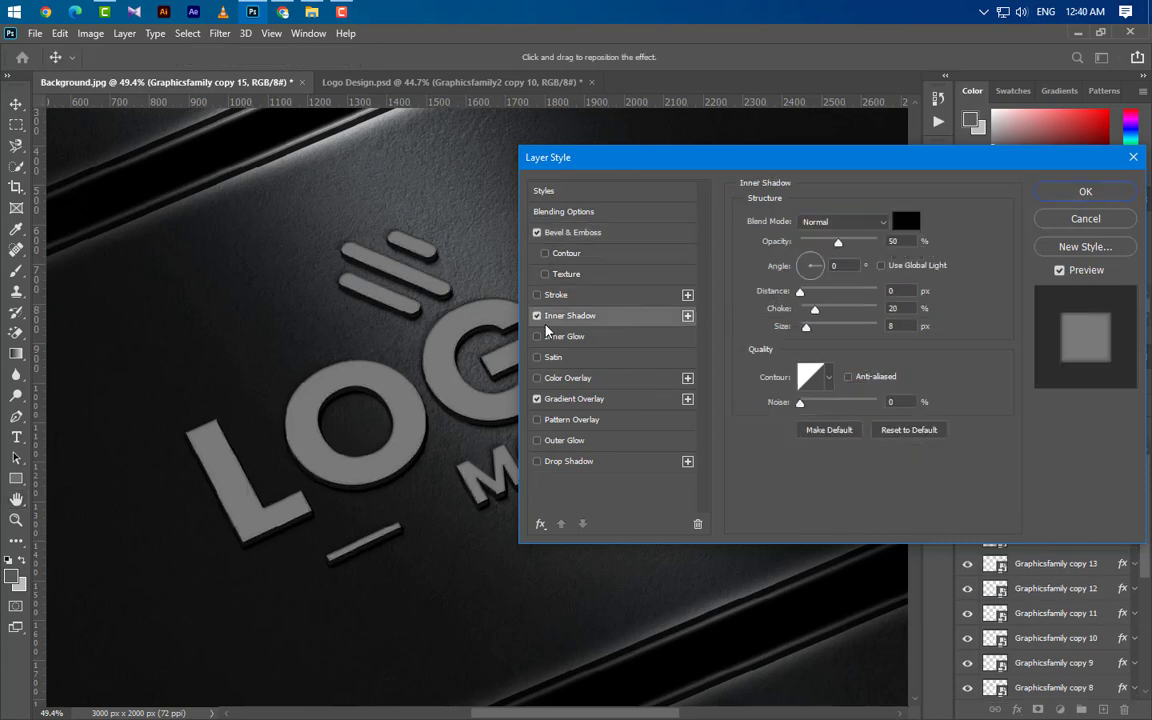
Enable an Inner Glow in Linear Light mode at 7% opacity, using the Precise technique, 100% choke and 1 px size
left_click(600, 342)
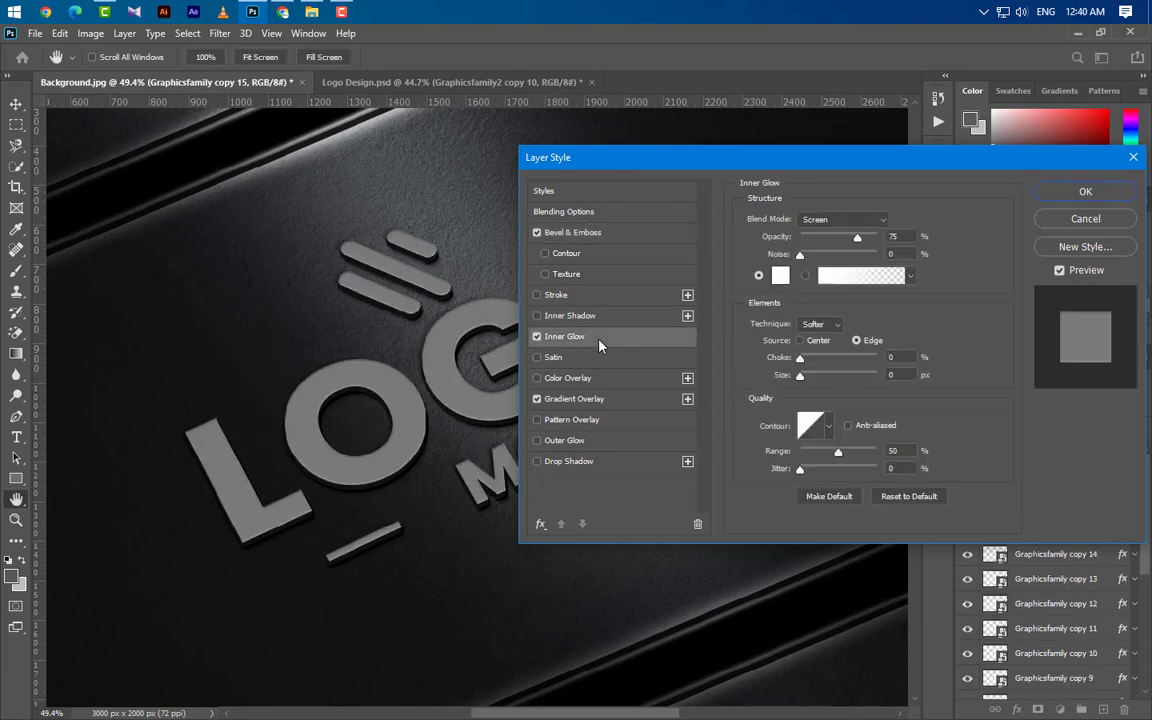
left_click(848, 220)
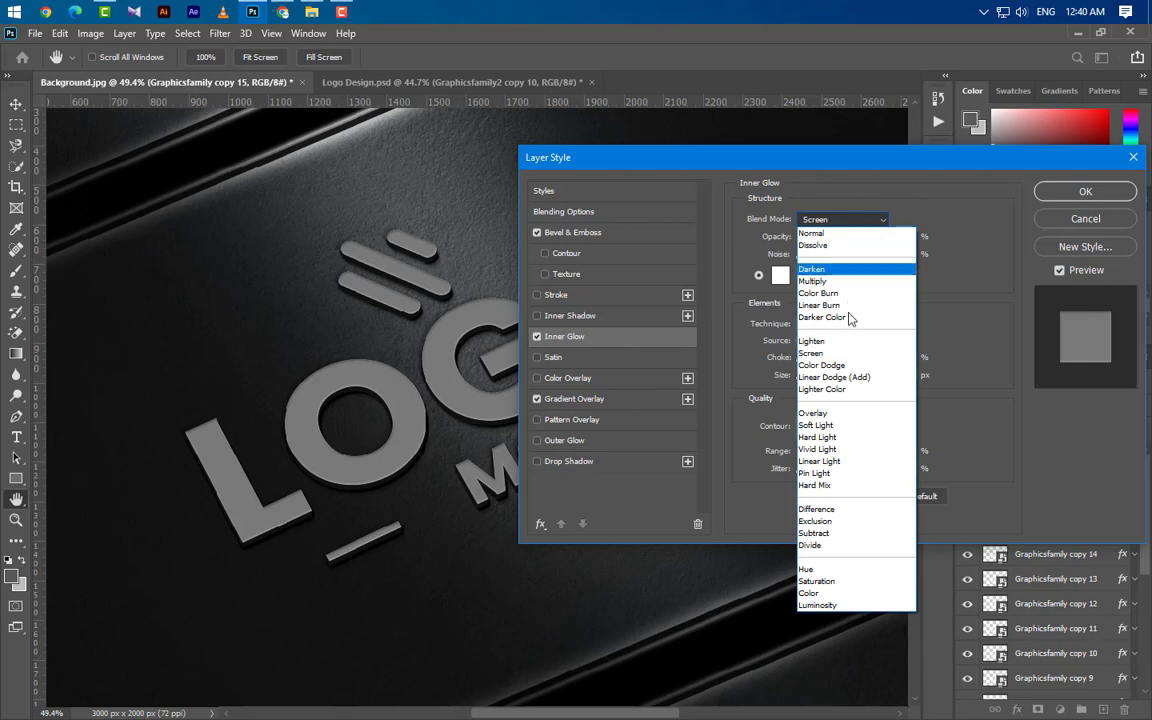
left_click(845, 461)
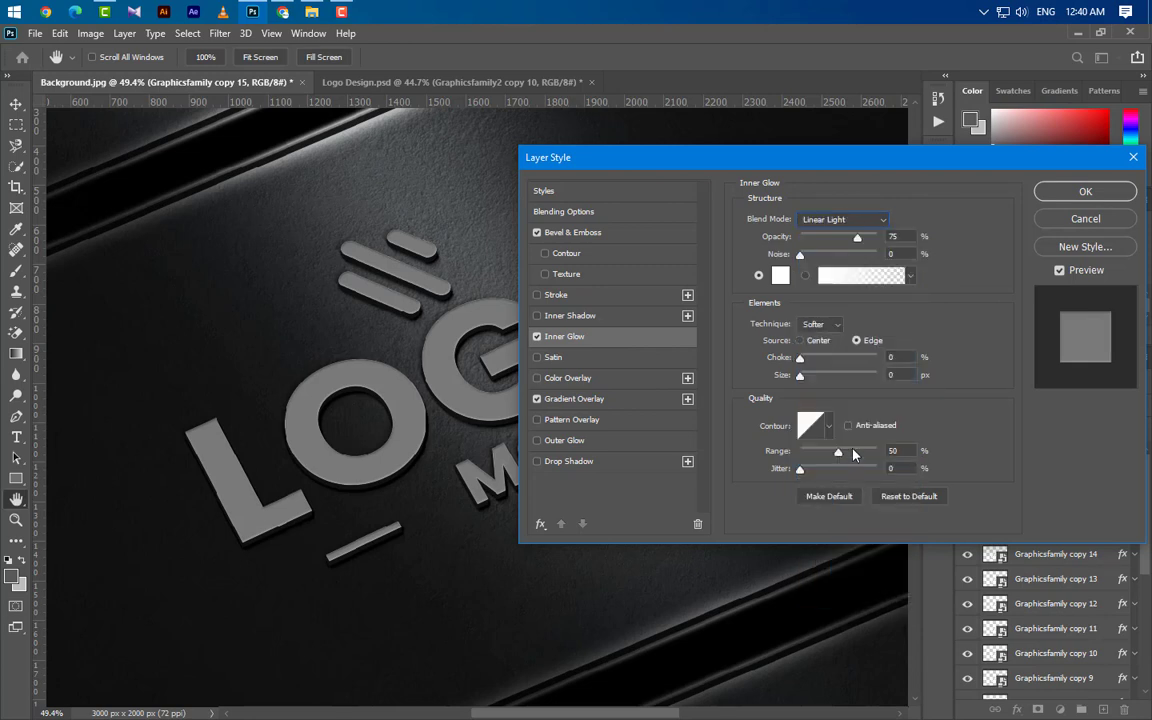
double_click(900, 237)
type("7")
key("Tab")
left_click(830, 325)
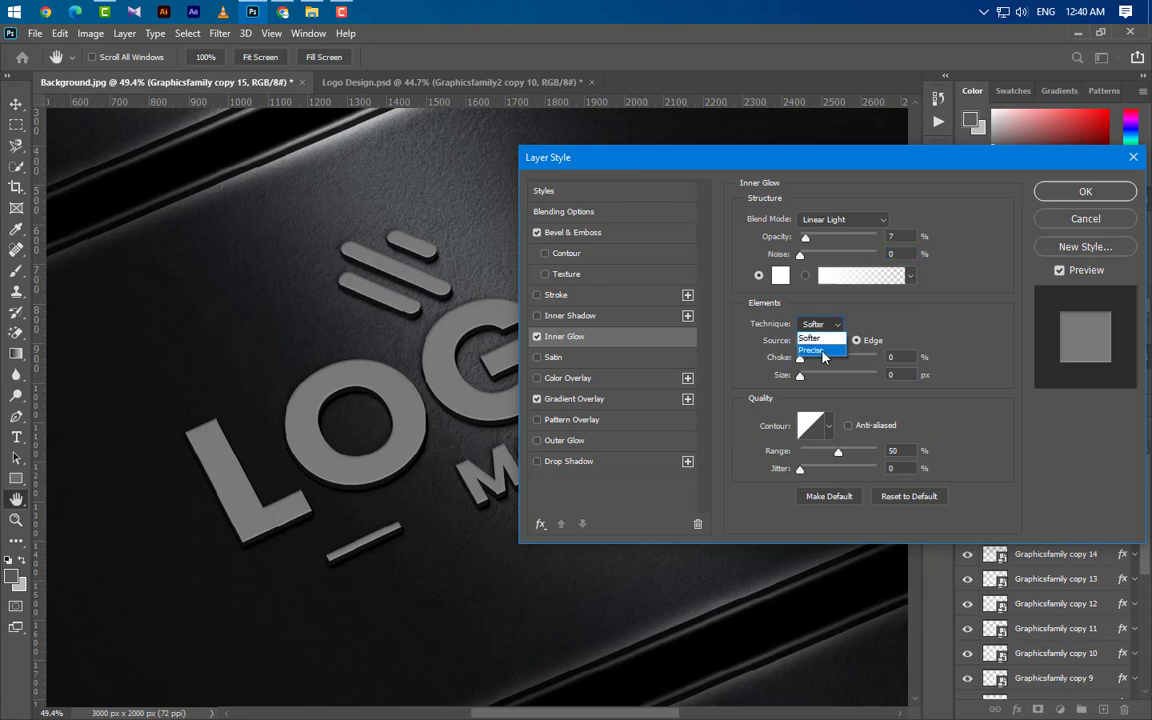
left_click(828, 340)
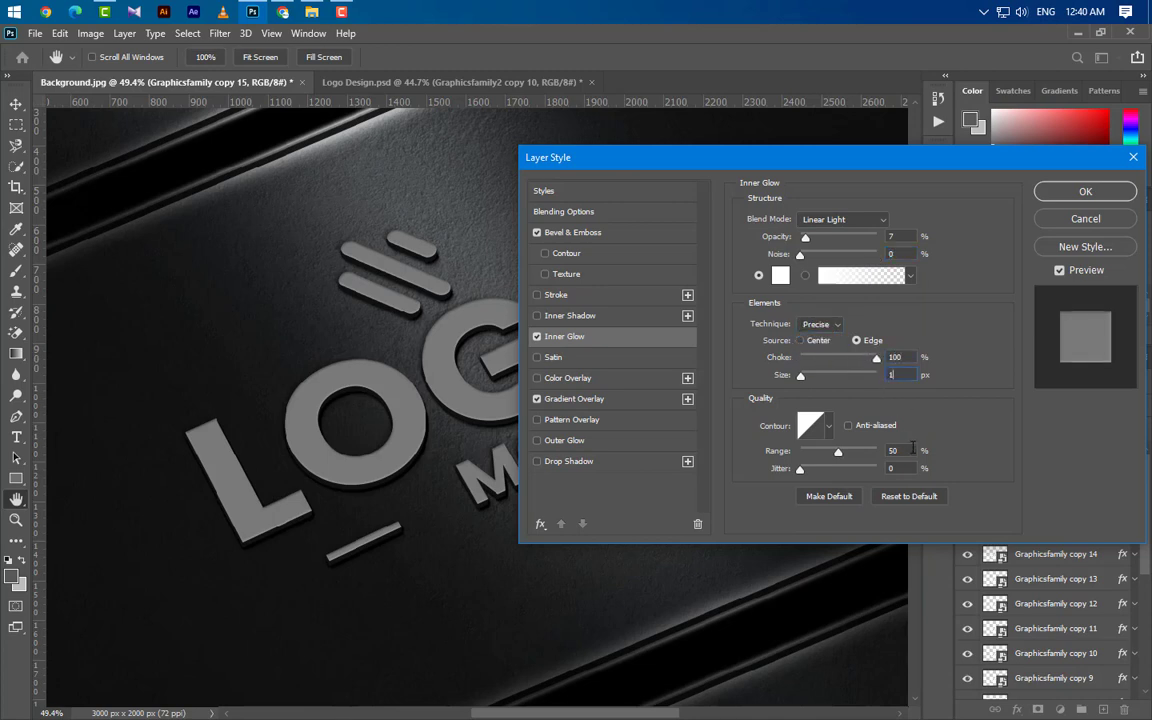
type("00")
Enable the Satin effect in white with the Linear Light blend mode
left_click(599, 363)
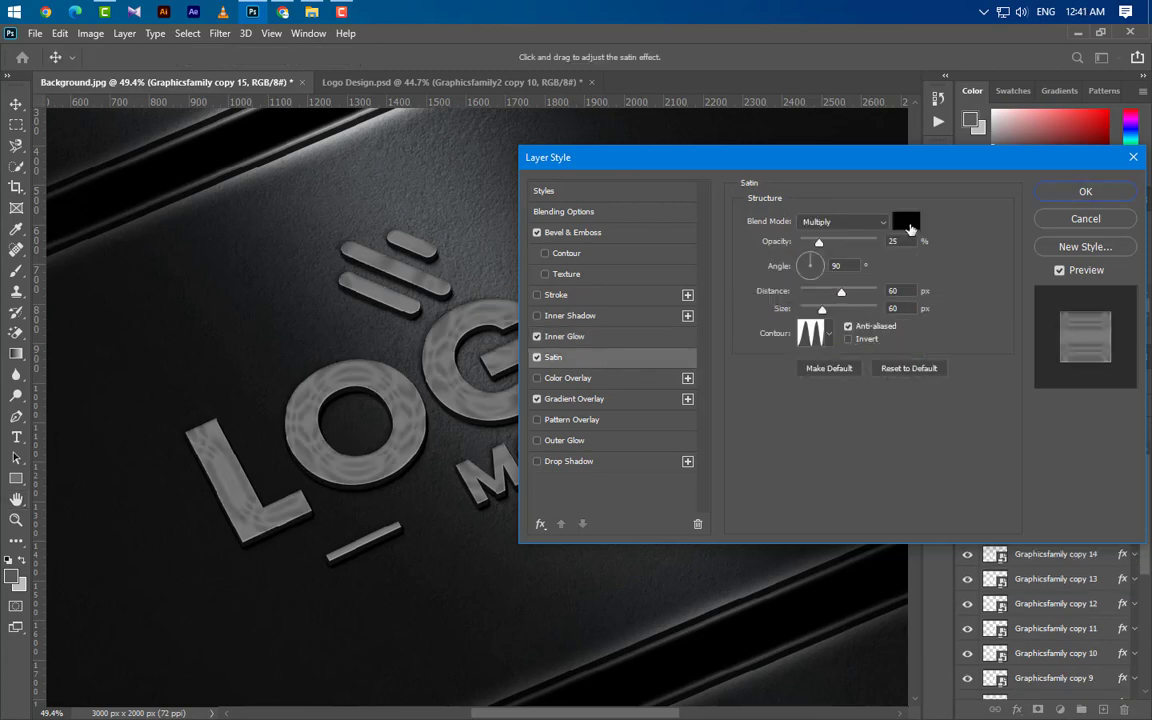
left_click(906, 222)
left_click(448, 115)
left_click(1045, 276)
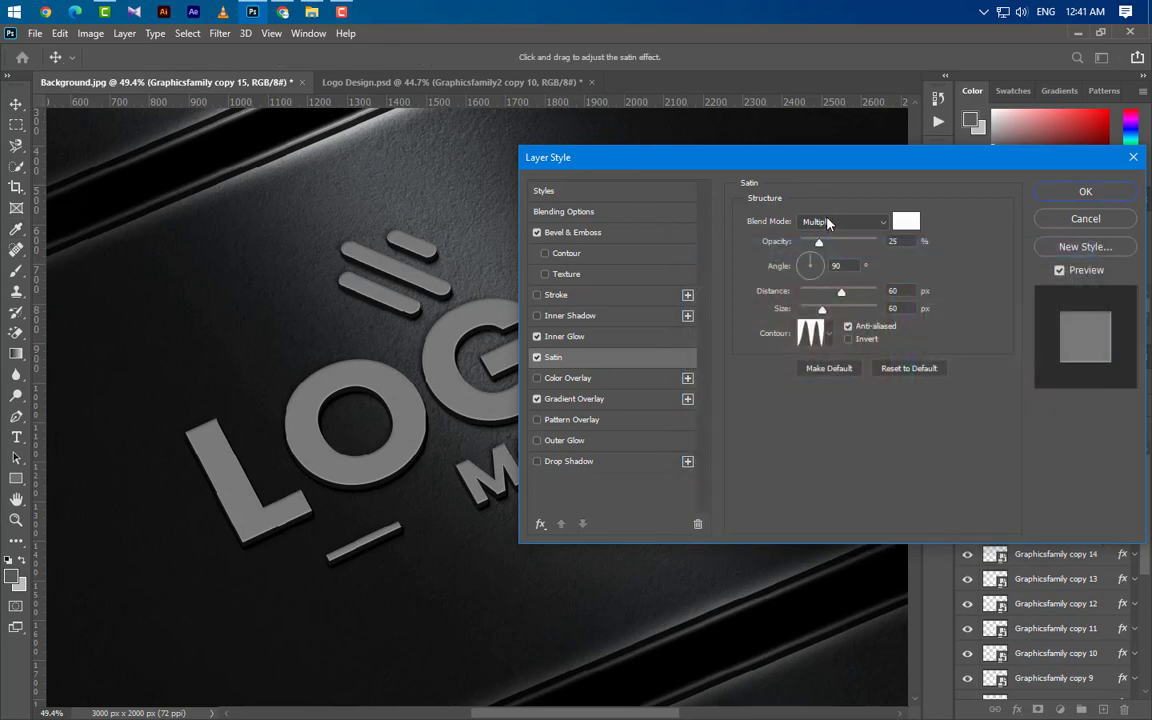
left_click(830, 222)
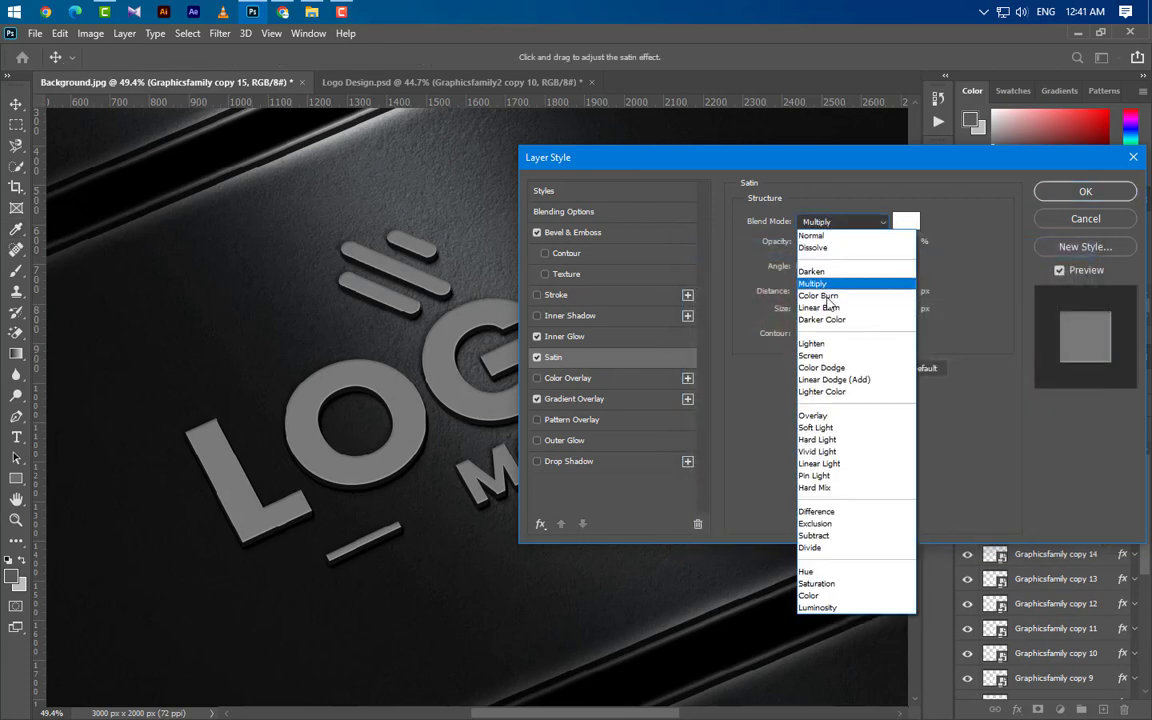
left_click(820, 464)
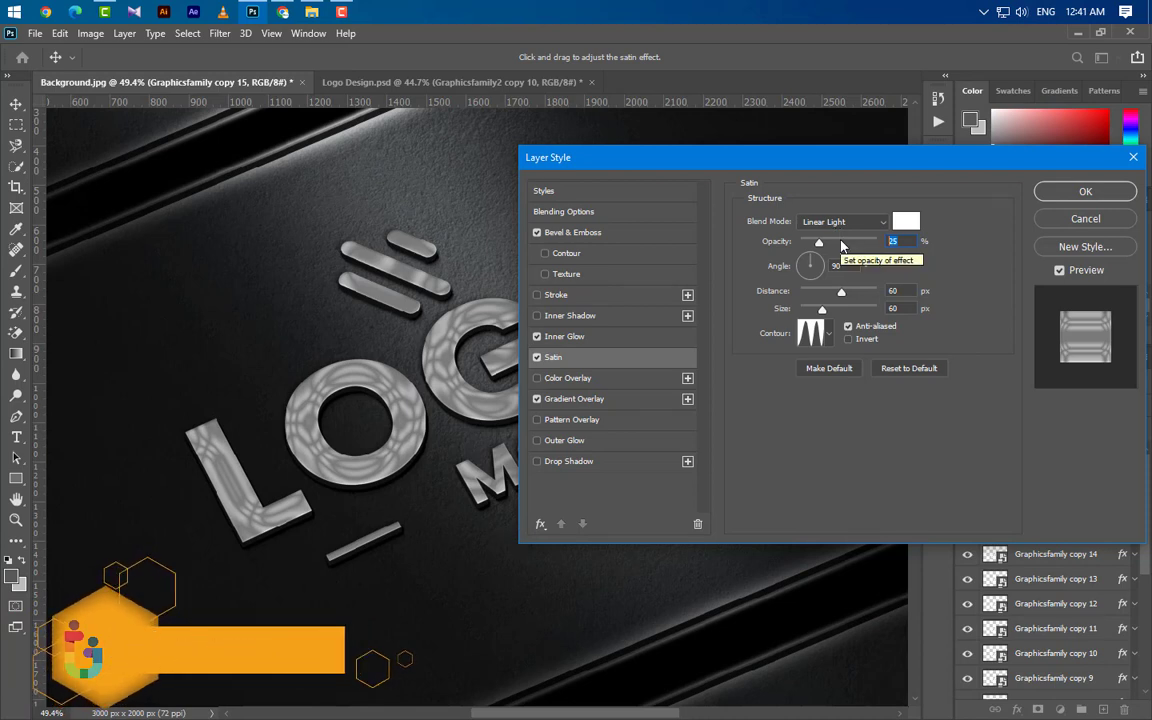
Set the Satin to 12% opacity, 160° angle, 40 px distance and 190 px size, with the contour inverted
type("12")
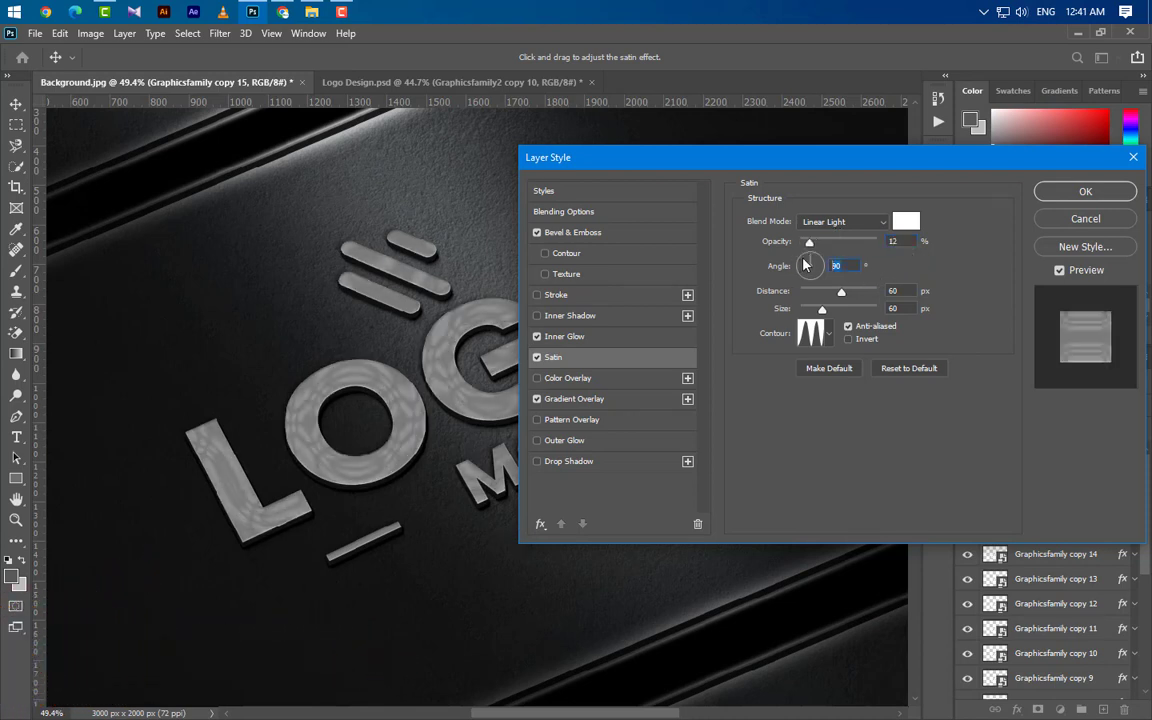
key("Tab")
type("160")
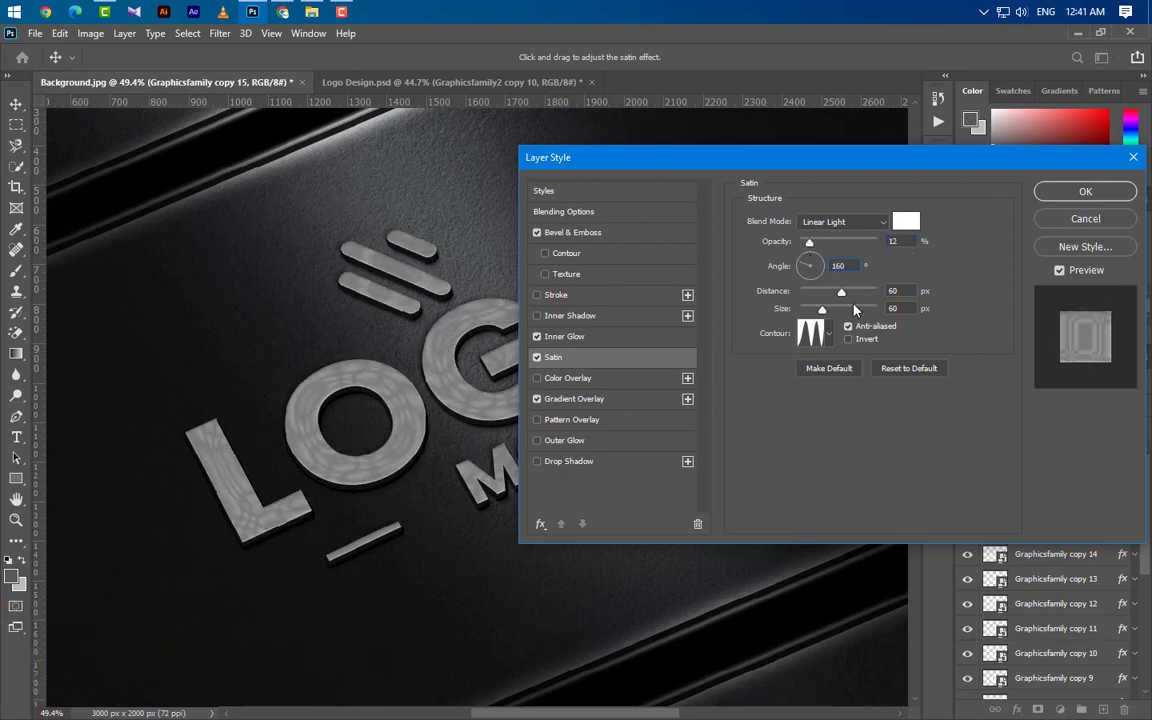
key("Tab")
type("40")
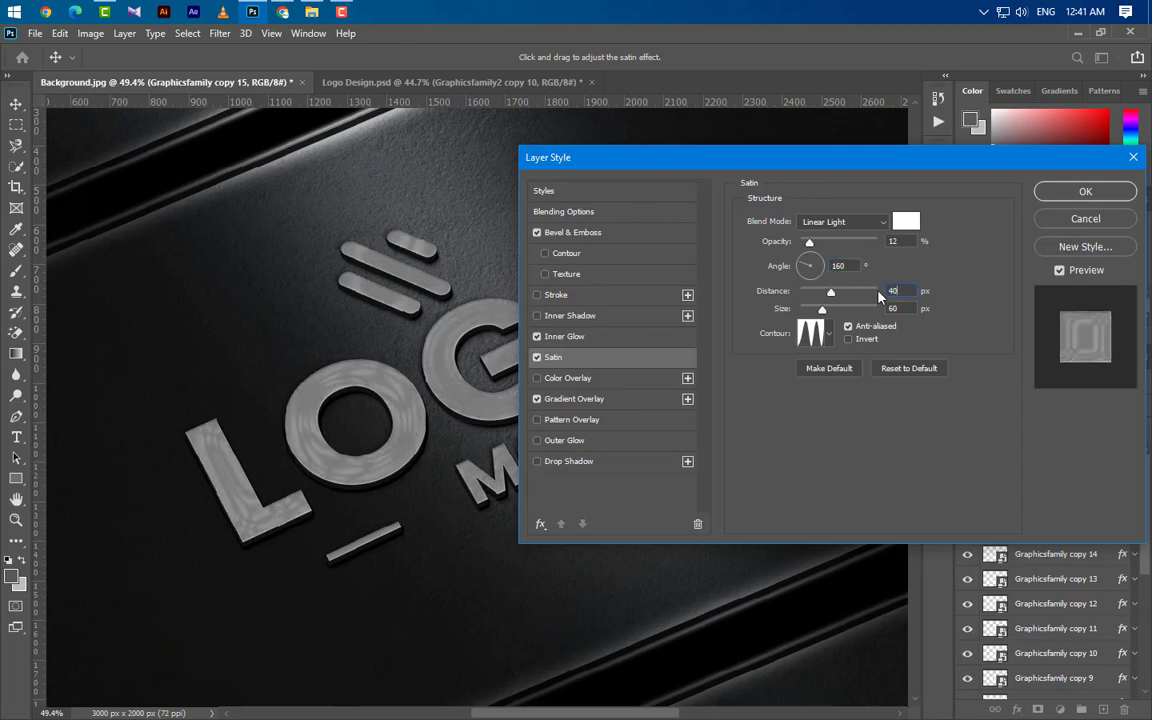
key("Tab")
type("190")
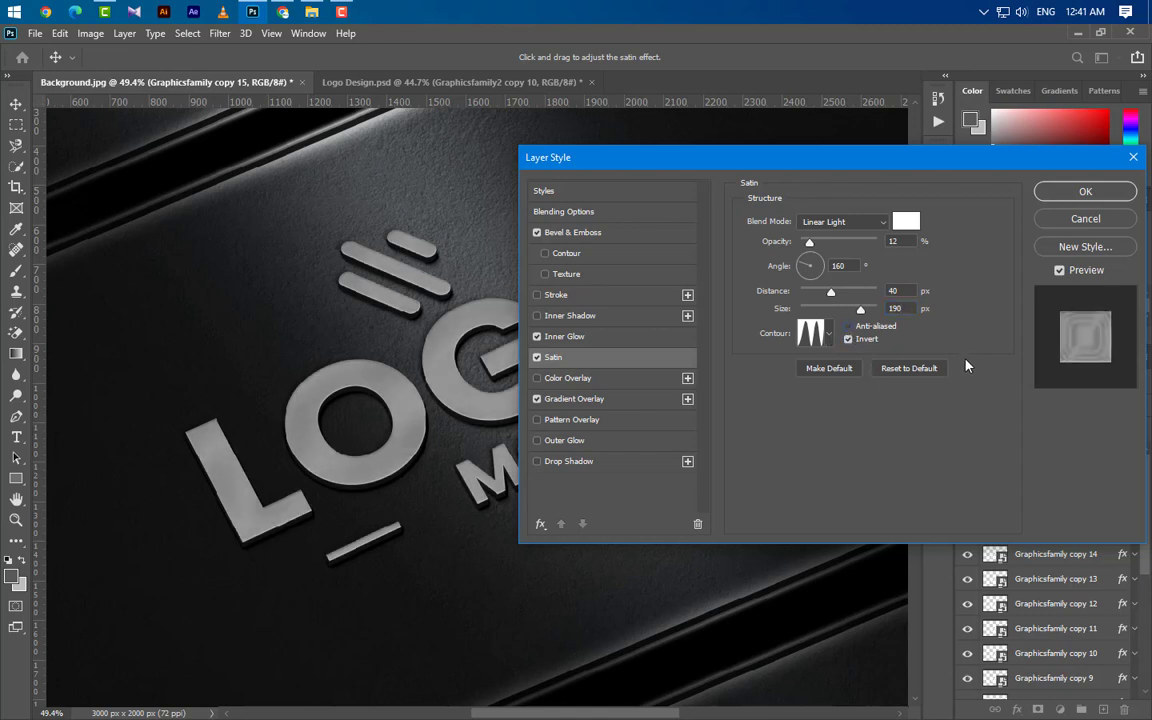
key("Tab")
Enable an Outer Glow in Linear Light mode with 5% opacity and 0% noise
left_click(617, 434)
left_click(858, 220)
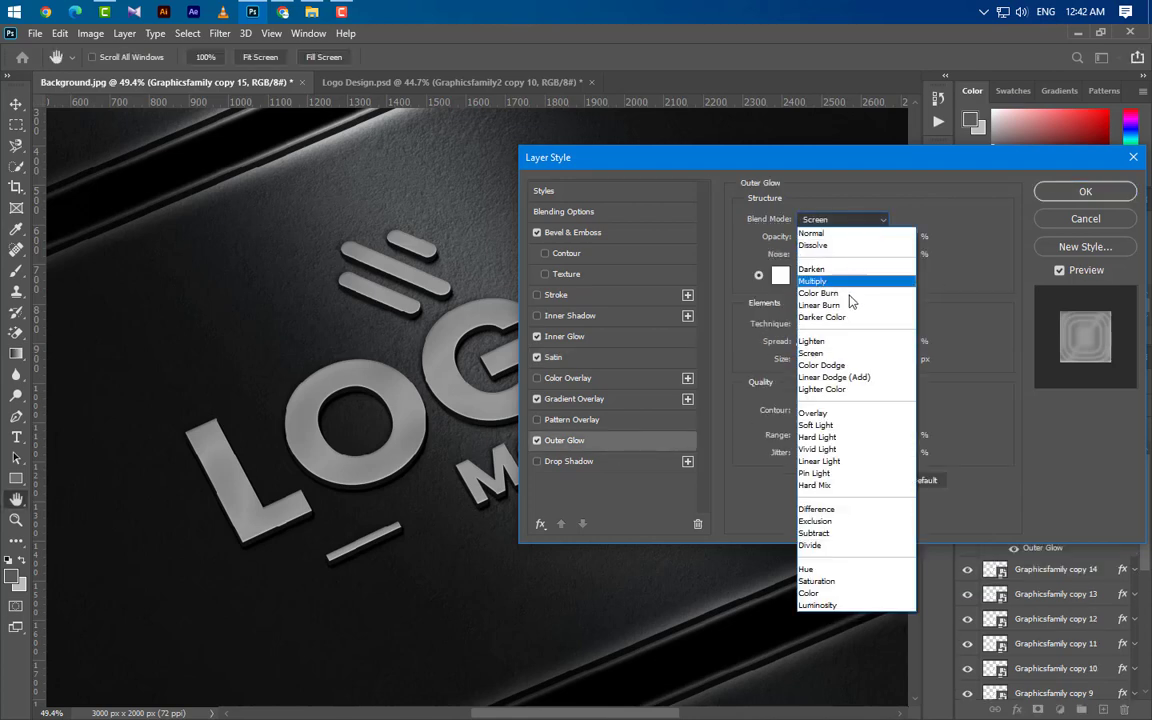
left_click(842, 461)
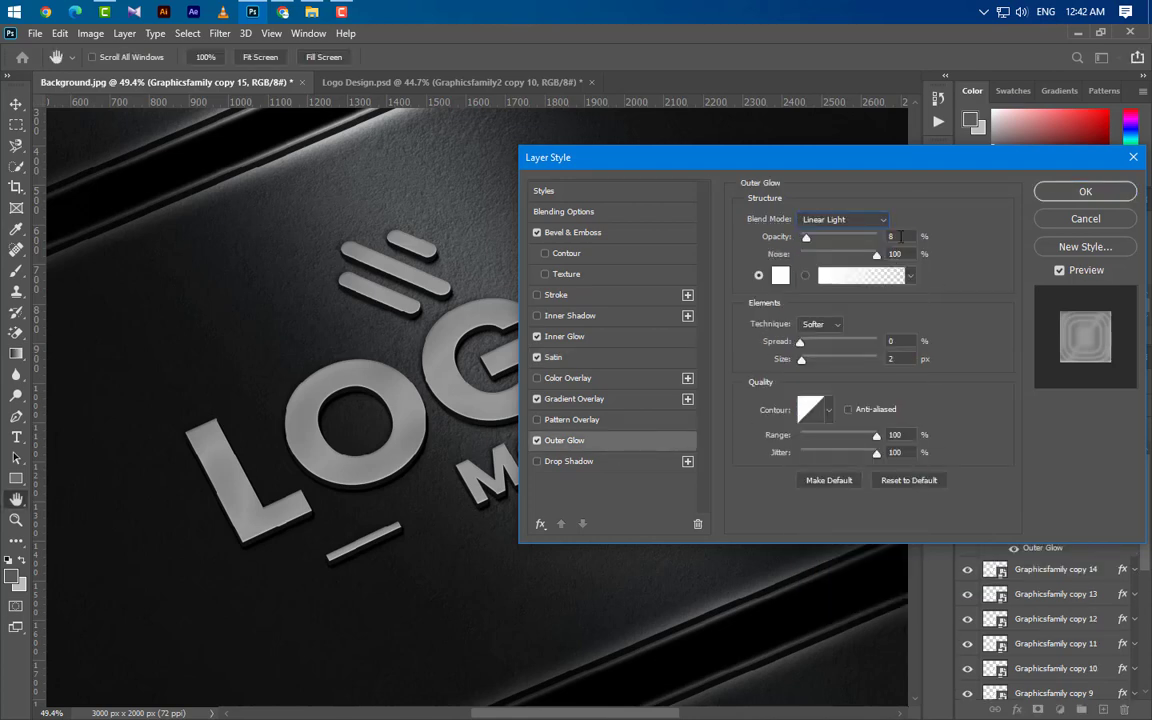
type("5")
key("Tab")
type("0")
Set the Outer Glow's size to 30 px, range to 50% and jitter to 0%
left_click(890, 341)
left_click(910, 359)
type("30")
key("Tab")
type("50")
key("Tab")
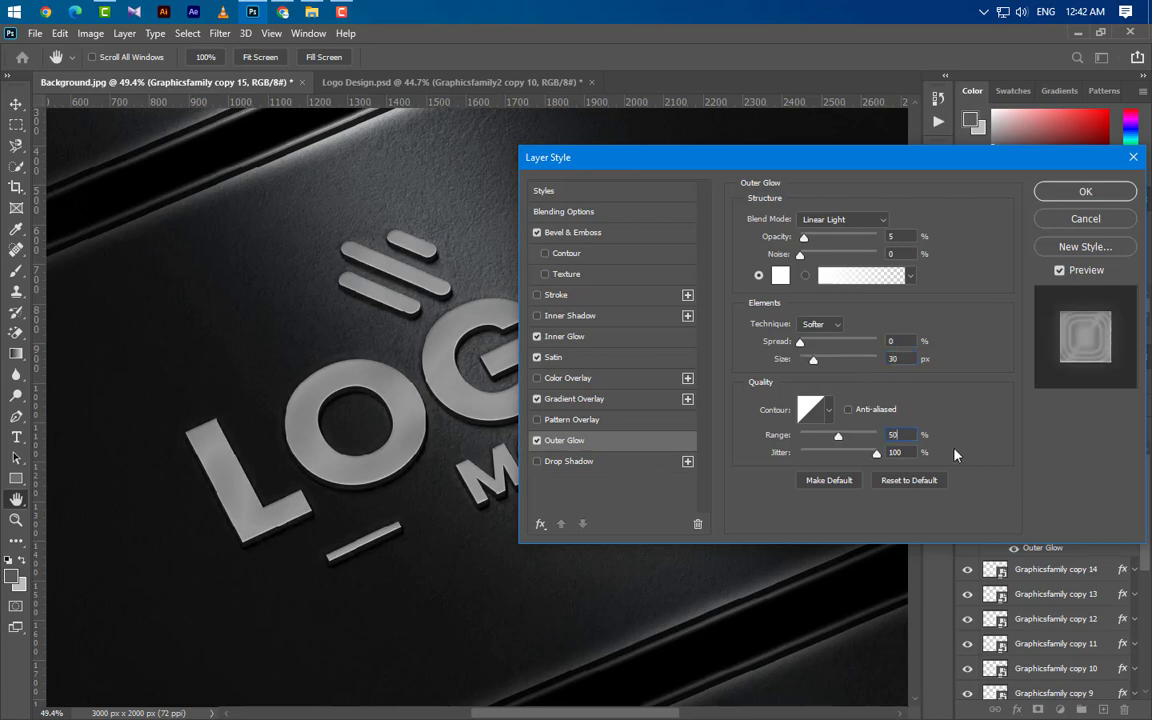
type("0")
key("Tab")
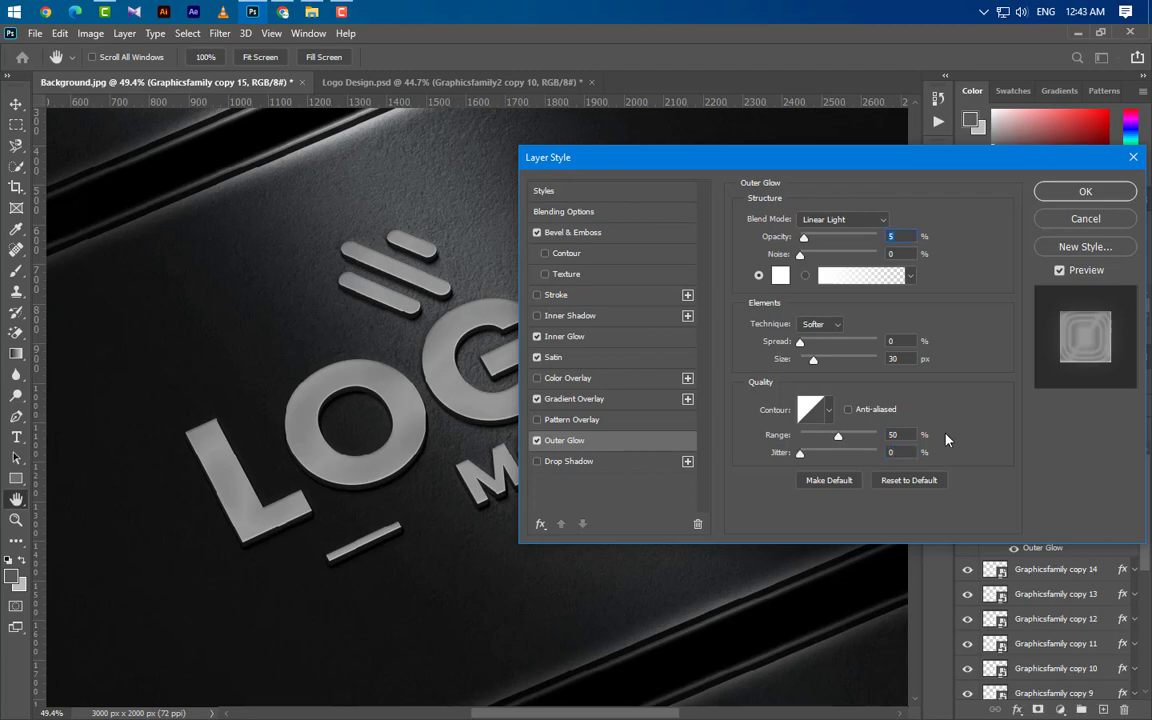
Enable a black Drop Shadow on the top logo layer and set its opacity to 5%
left_click(652, 463)
left_click(906, 221)
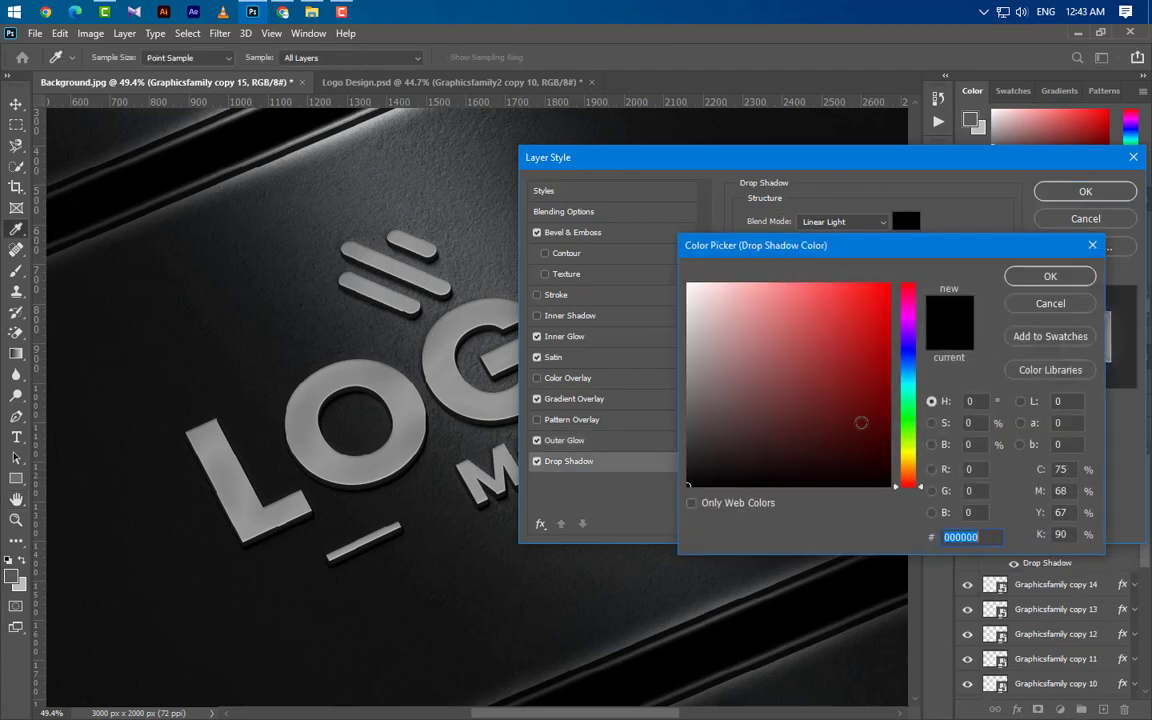
left_click(550, 580)
left_click(1050, 276)
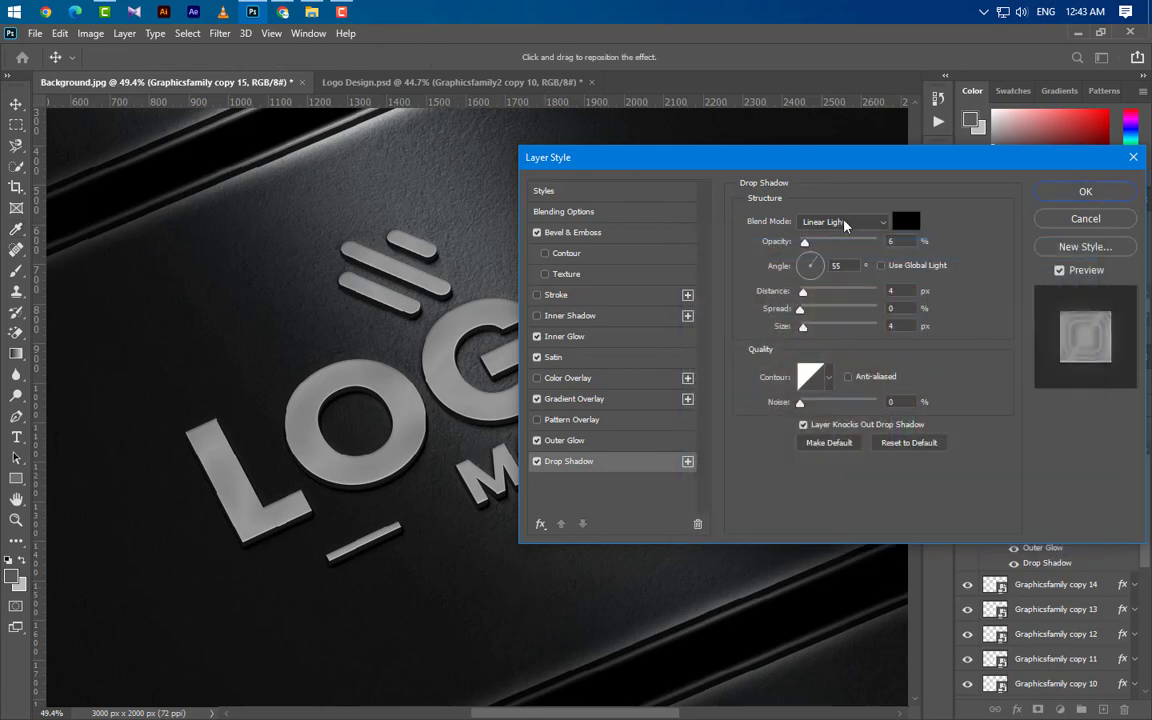
key("Down")
key("Tab")
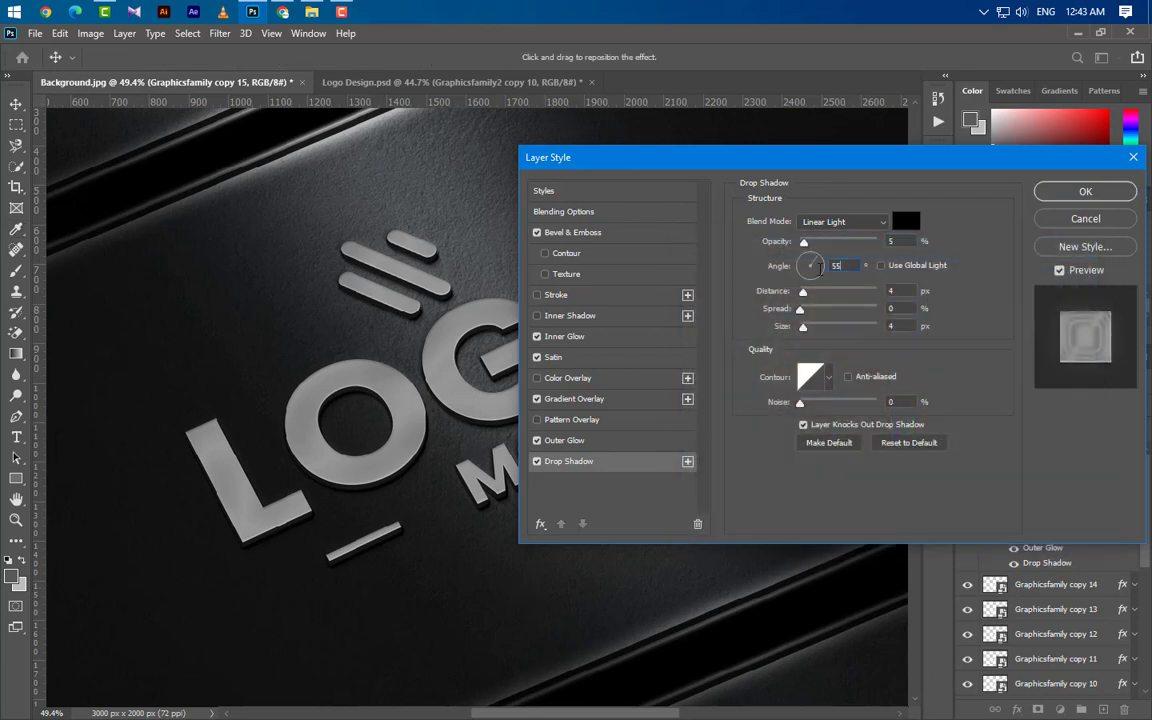
Set the Drop Shadow's angle to 90°, distance to 5 px and size to 7 px
type("90")
key("Tab")
type("5")
key("Tab")
key("Tab")
type("7")
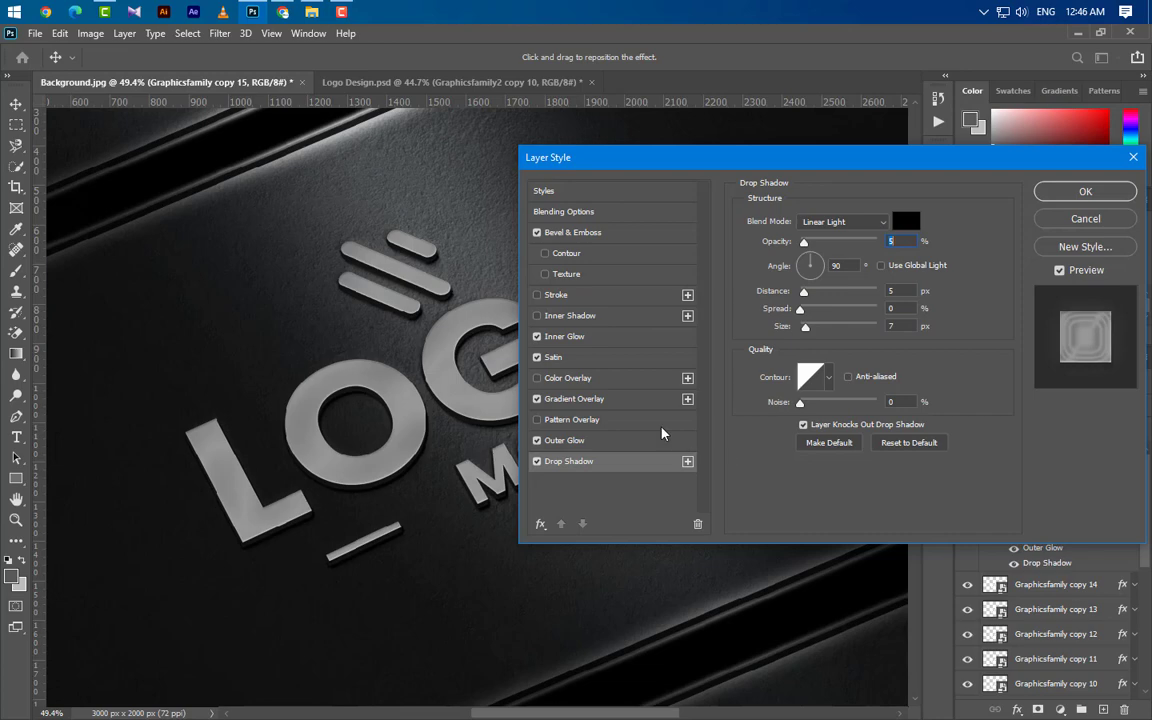
Reset the Gradient Overlay's alignment and apply the layer style to the top logo layer
left_click(631, 400)
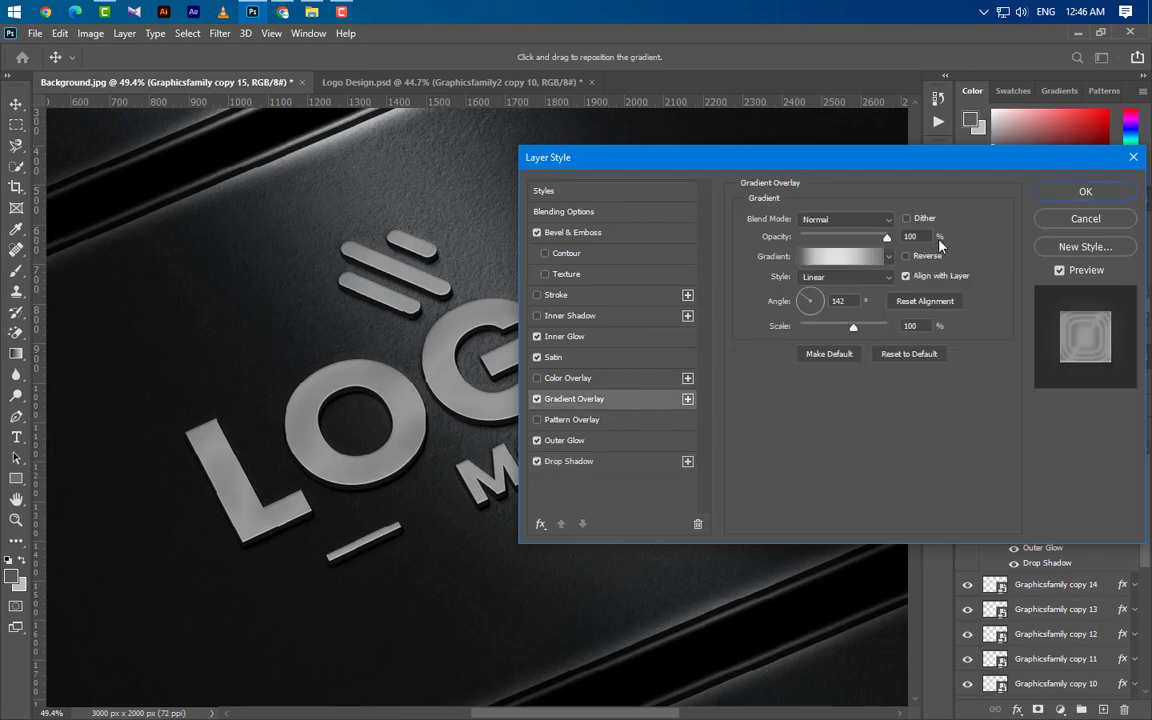
left_click(926, 302)
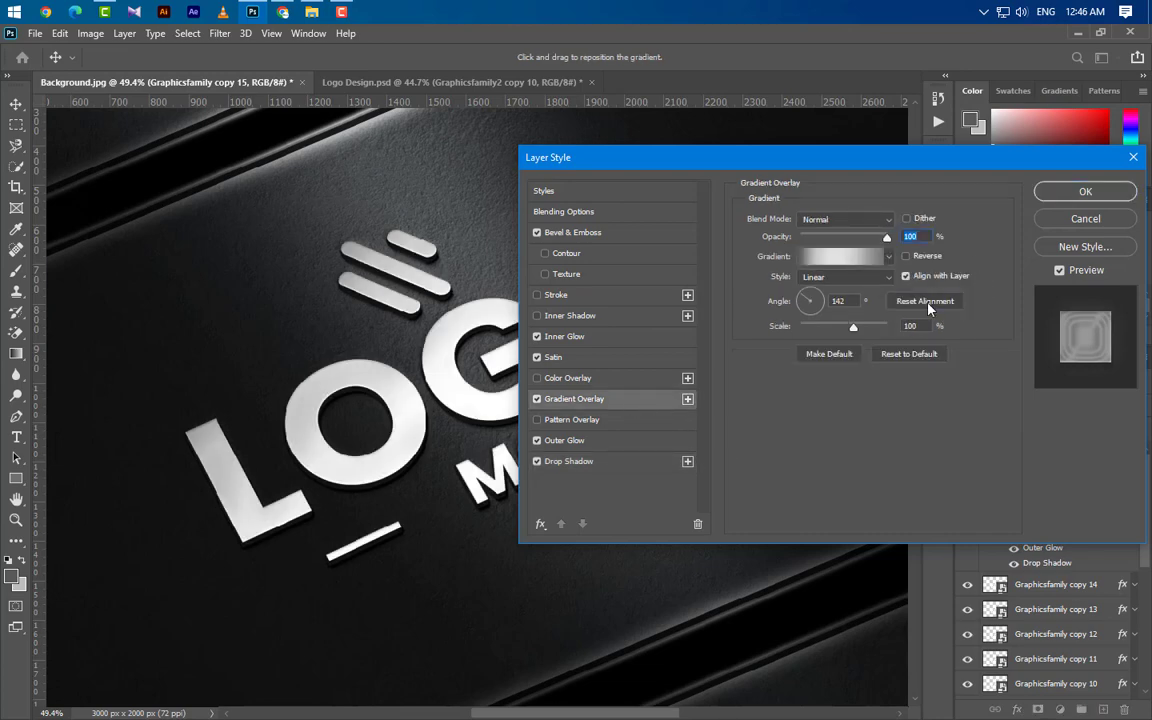
left_click(1085, 191)
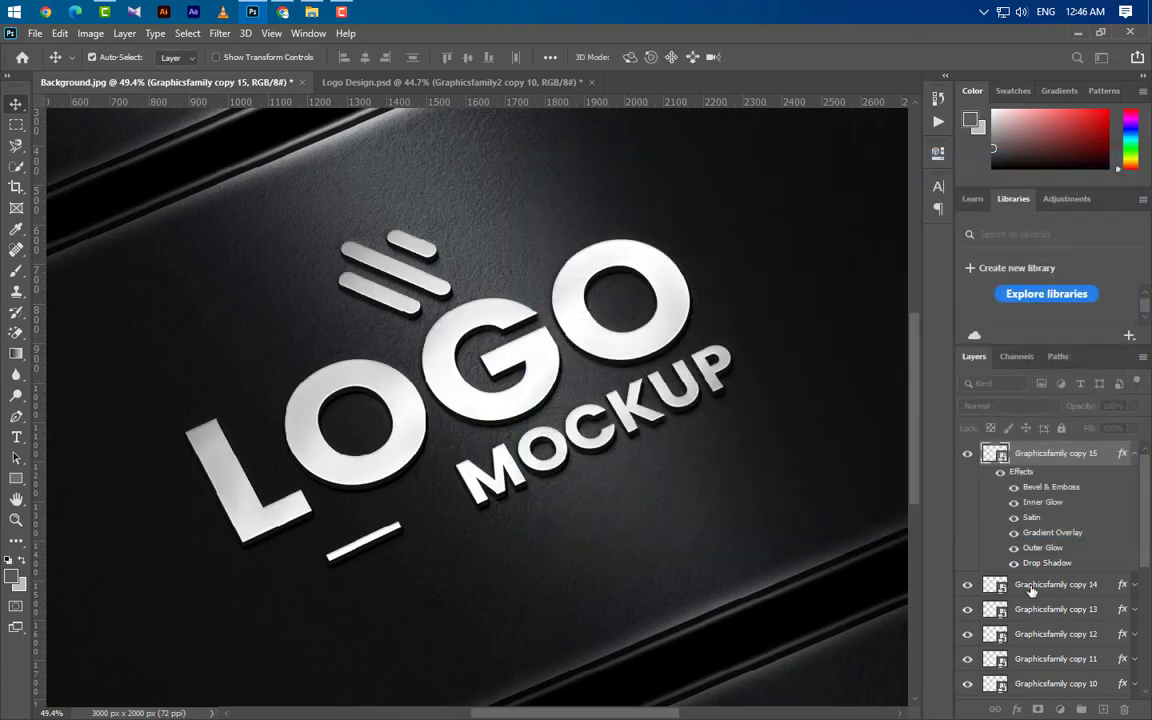
Collapse the effects list of the Graphicsfamily copy 15 layer and duplicate that layer
left_click(1134, 454)
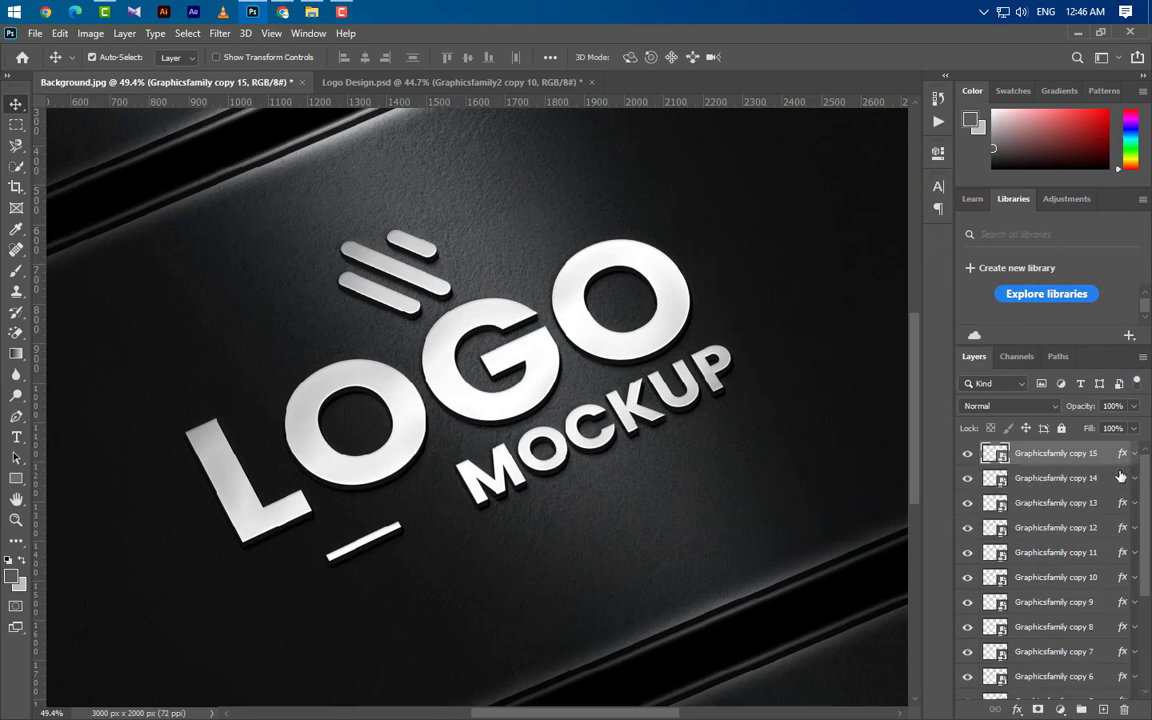
left_click_drag(1100, 458, 1103, 707)
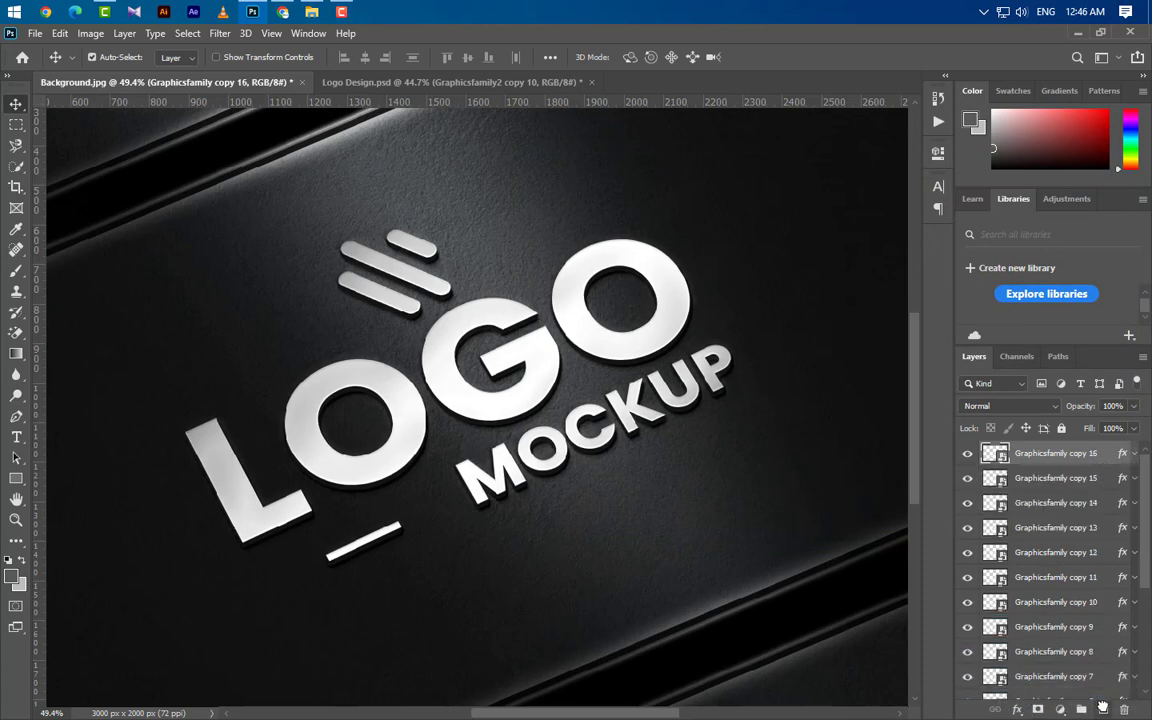
Group all the logo copy layers, from Graphicsfamily copy 16 down to Graphicsfamily copy, leaving out the original Graphicsfamily layer
left_click(1080, 505, "ctrl")
left_click(1080, 503, "ctrl")
left_click(1085, 528, "ctrl")
left_click(1088, 552, "ctrl")
left_click(1090, 577, "ctrl")
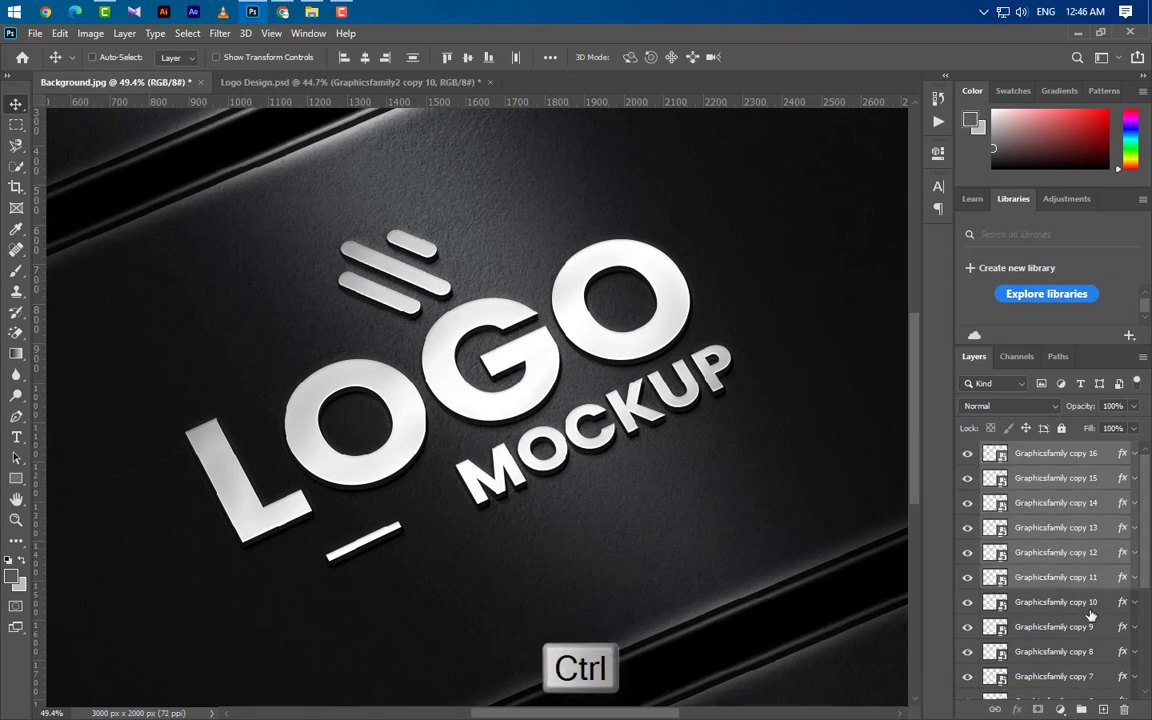
left_click(1094, 602, "ctrl")
left_click(1096, 628, "ctrl")
left_click(1098, 652, "ctrl")
left_click(1100, 676, "ctrl")
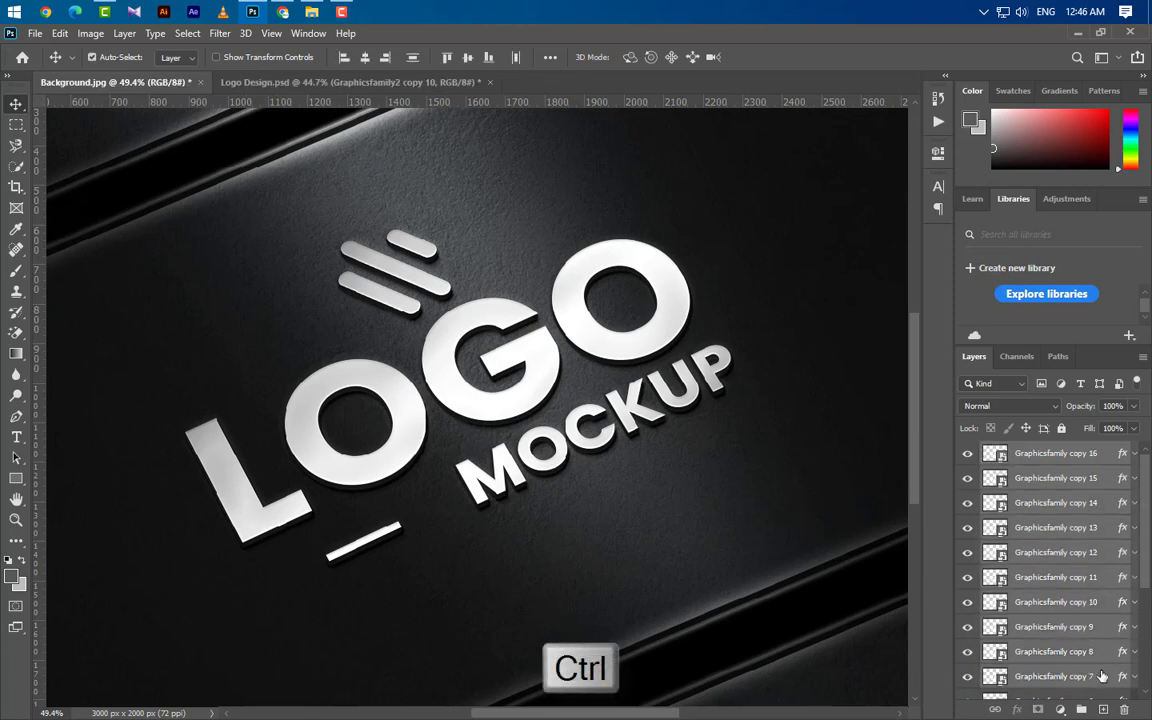
scroll(1104, 668, "down", 2)
scroll(1104, 668, "down", 2)
left_click(1092, 513, "ctrl")
left_click(1094, 538, "ctrl")
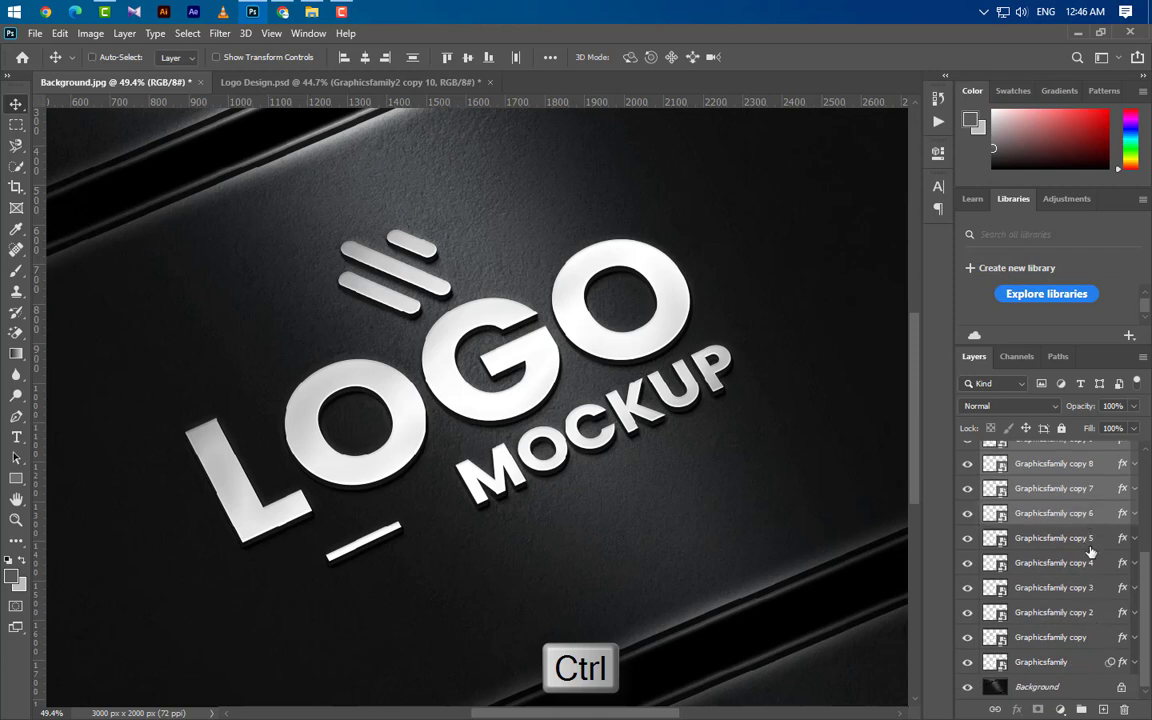
left_click(1096, 563, "ctrl")
left_click(1092, 587, "ctrl")
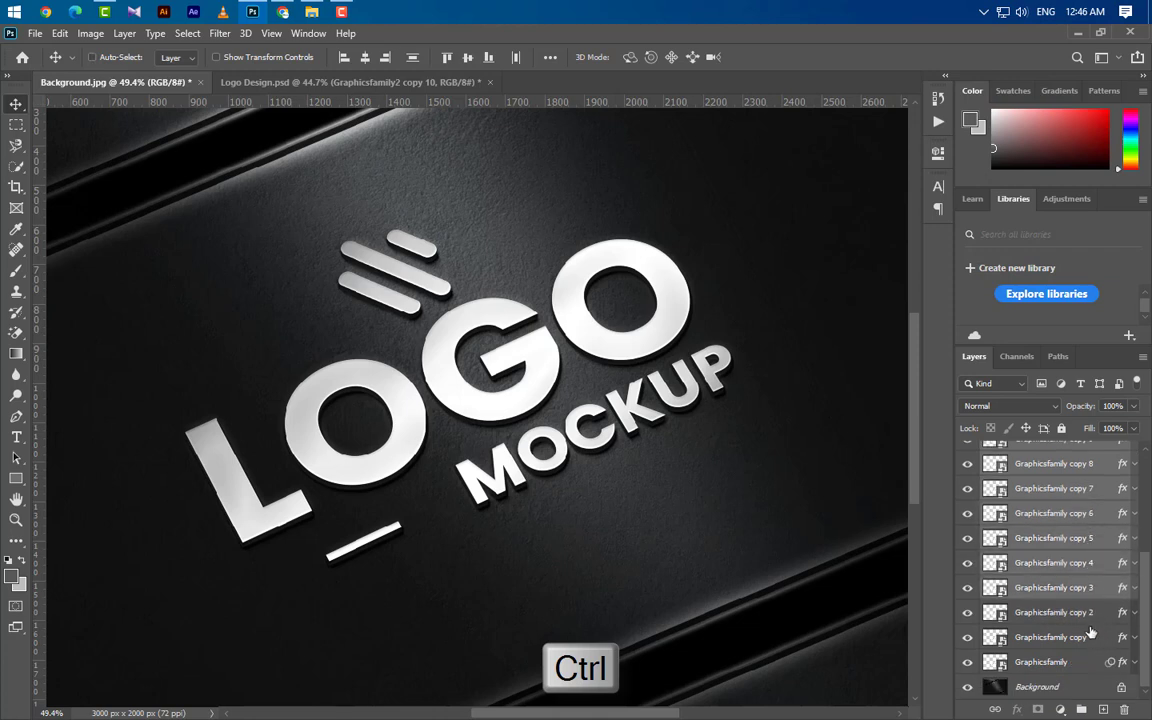
left_click(1080, 612, "ctrl")
left_click(1080, 637, "ctrl")
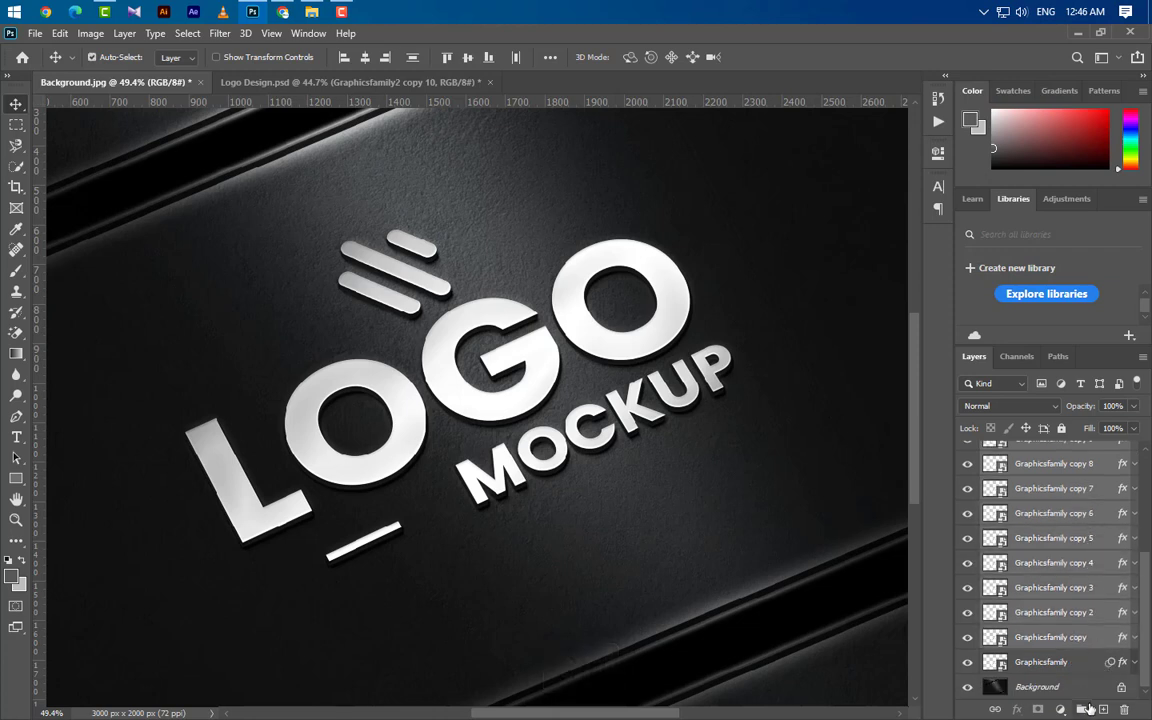
left_click(1081, 709)
Nudge the original Graphicsfamily layer below the group slightly down and to the left
key("ctrl+minus")
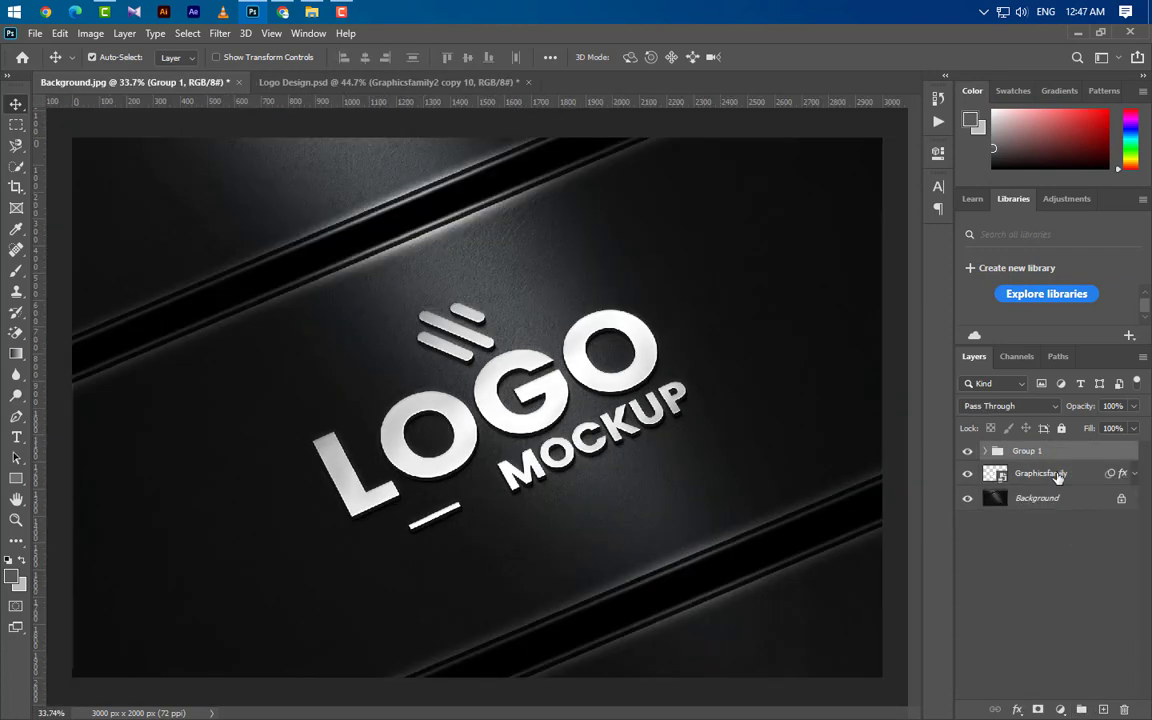
left_click(1050, 474)
key("Down")
key("Left")
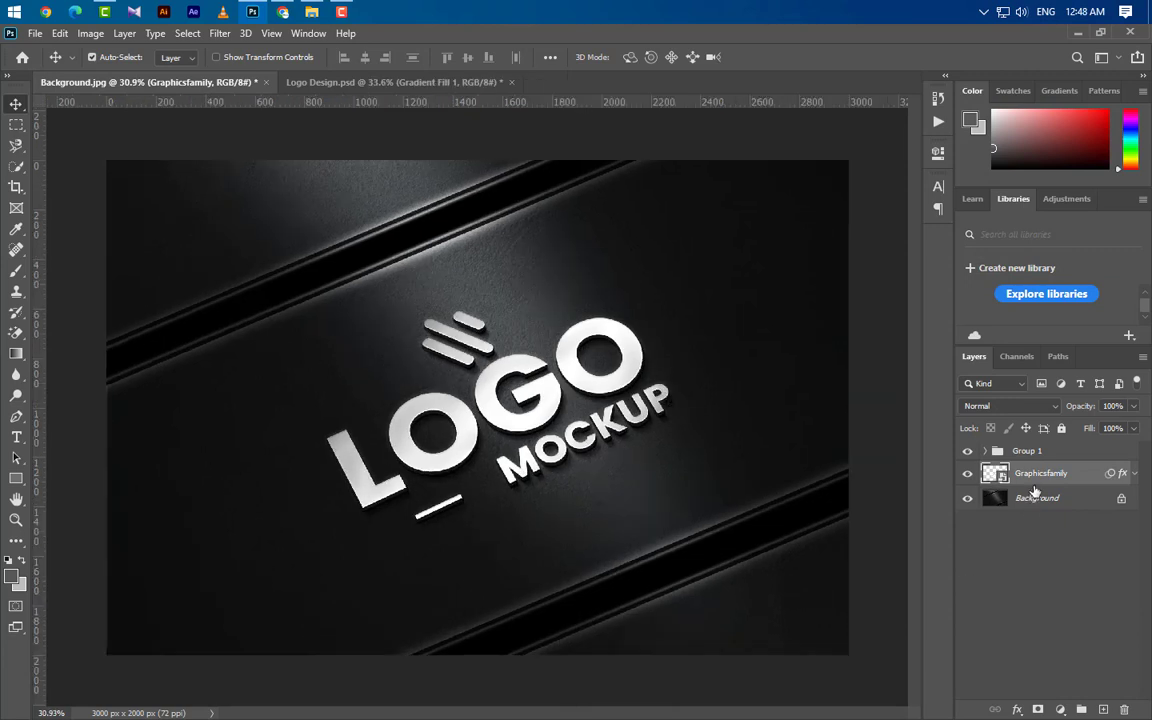
Add a Gradient fill layer above Group 1 and change the gradient's starting colour stop to black
left_click(1045, 452)
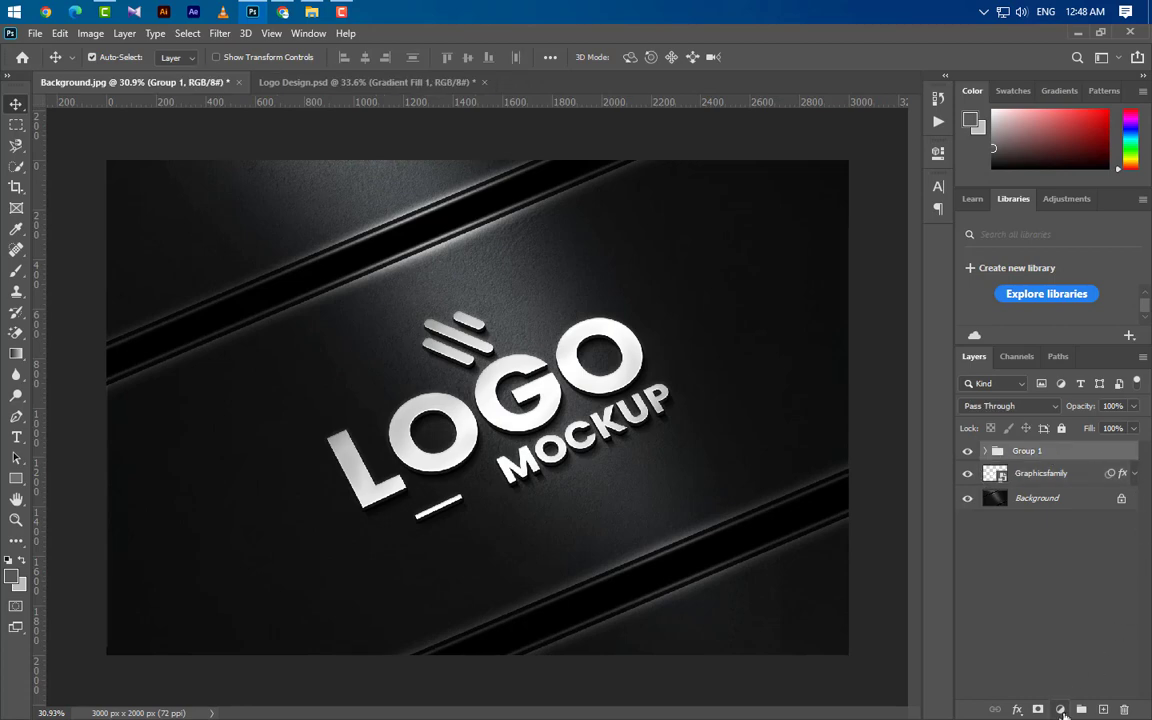
left_click(1060, 709)
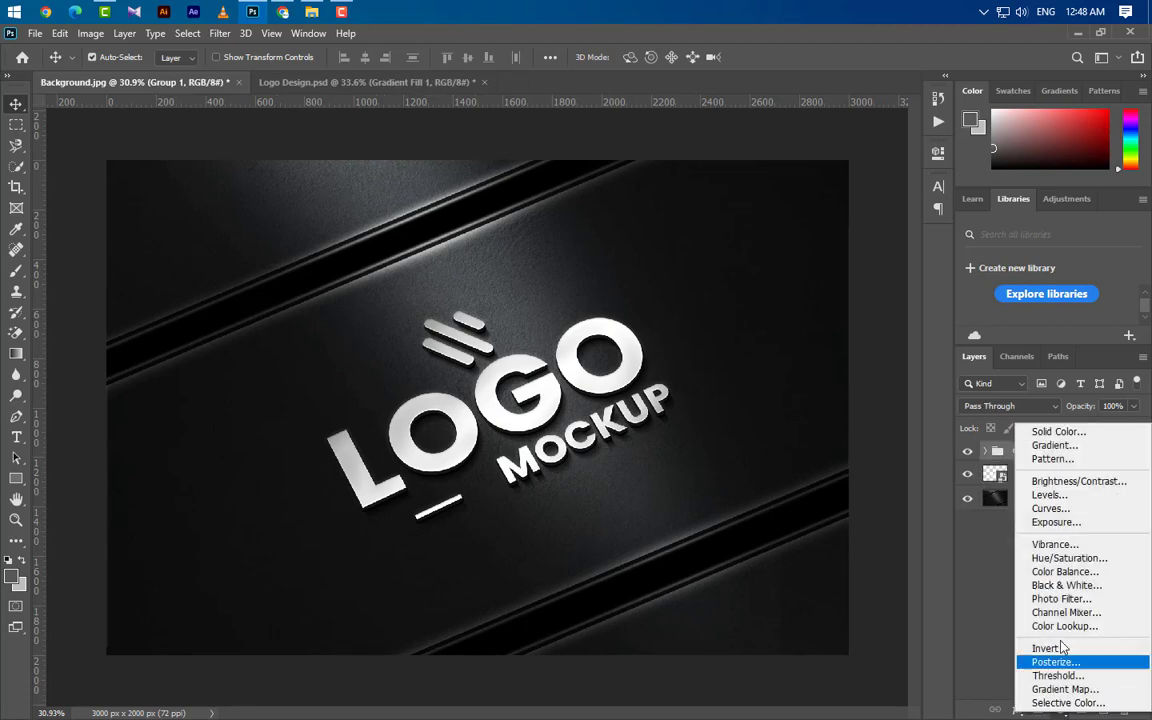
left_click(1055, 446)
left_click(817, 262)
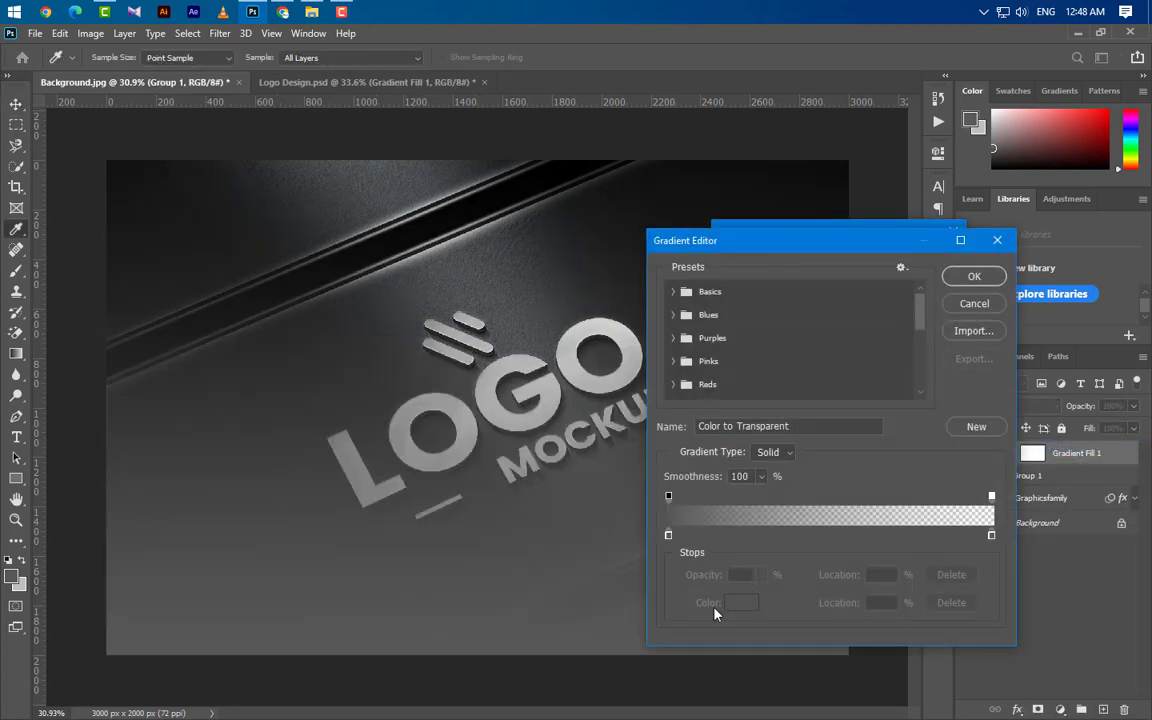
double_click(669, 537)
left_click_drag(724, 454, 645, 504)
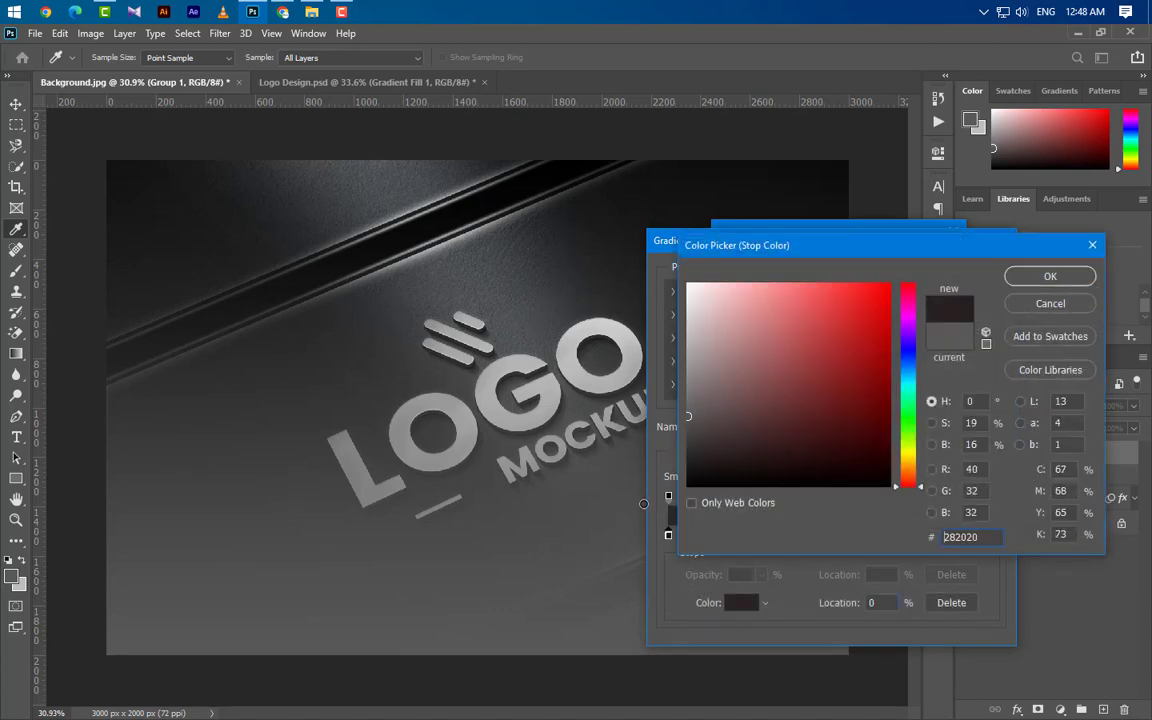
left_click(1050, 276)
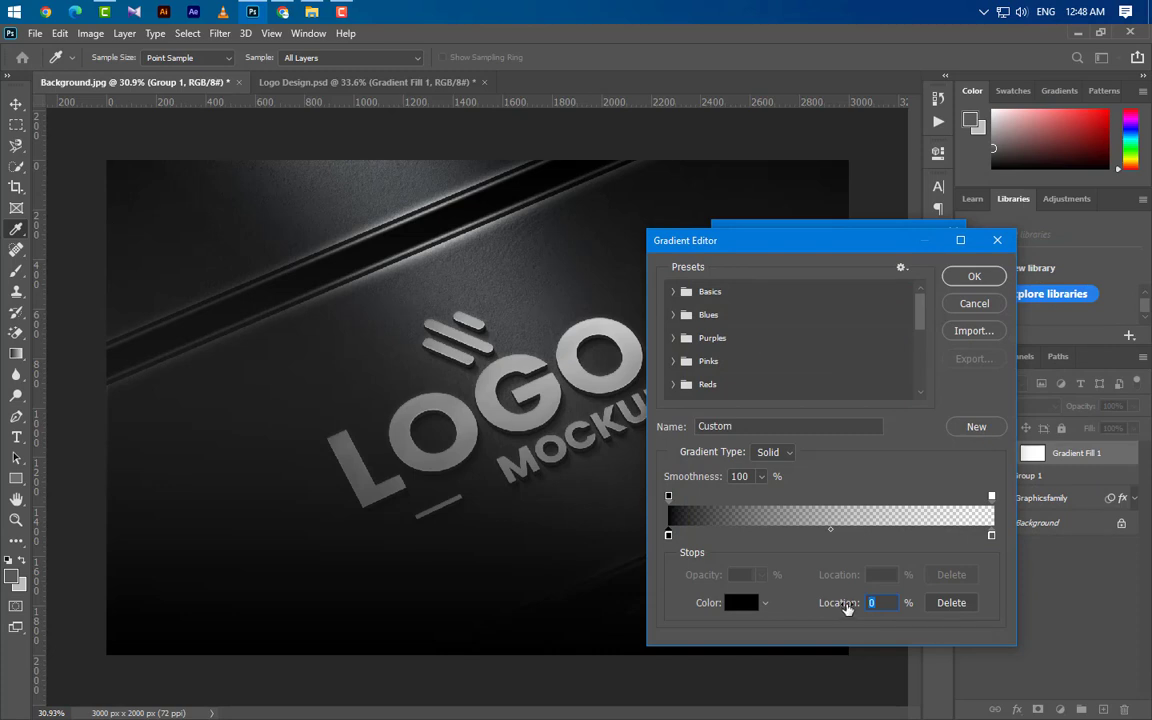
Move the black colour stop slightly inward and set the gradient's starting opacity stop to 82%
left_click_drag(669, 535, 681, 535)
left_click(669, 497)
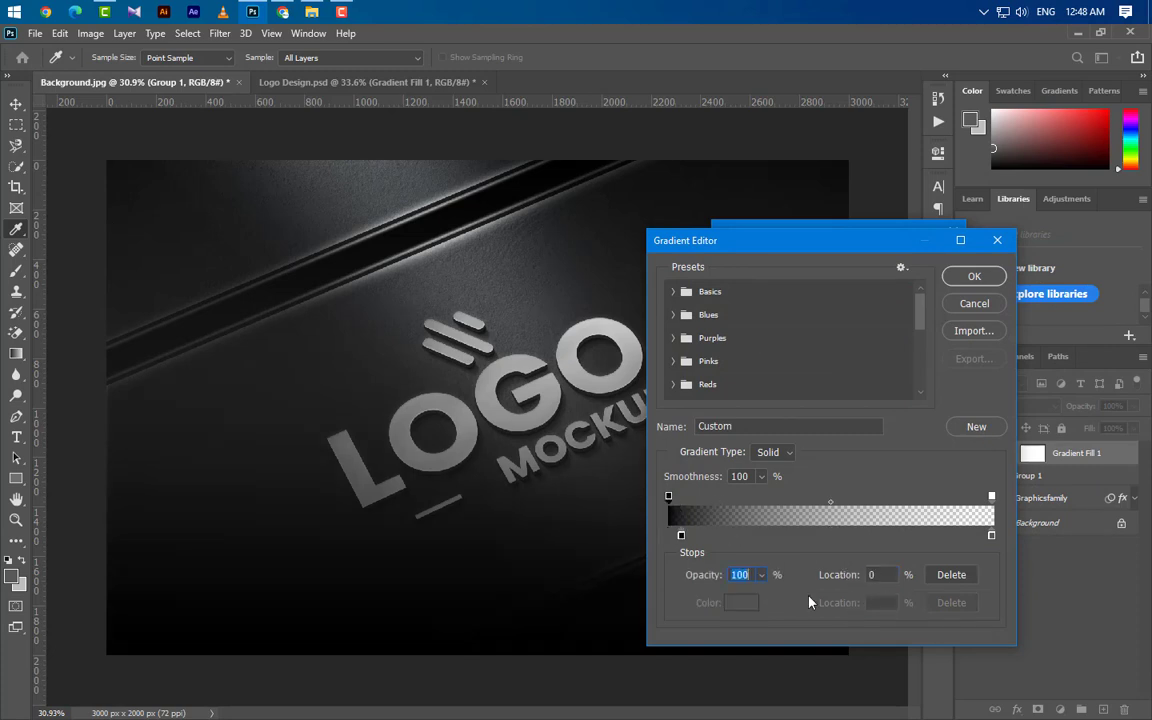
type("82")
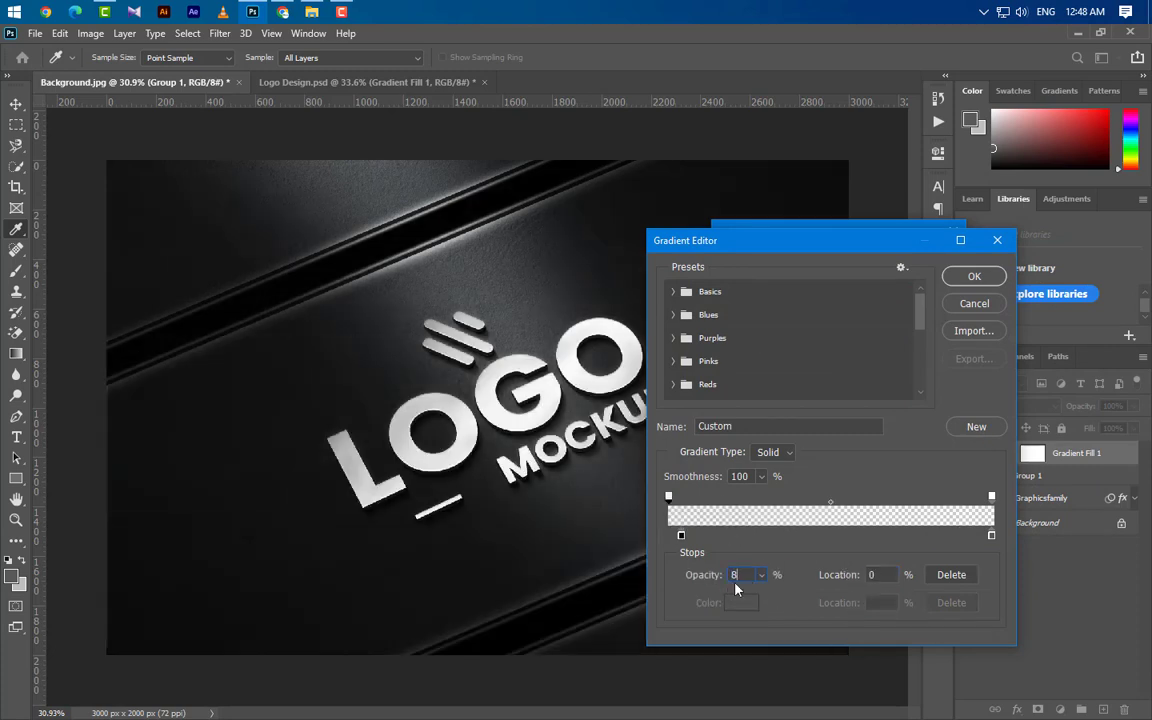
Change the gradient's ending colour stop to white and set its location to 86%
left_click(992, 536)
double_click(993, 537)
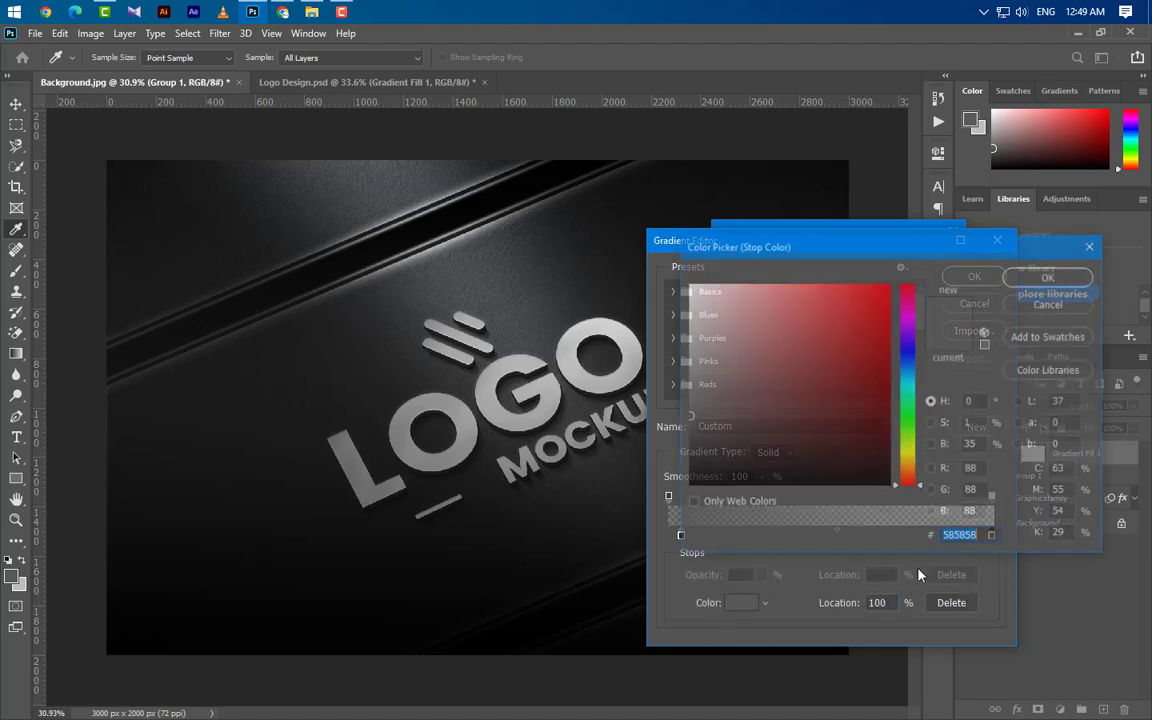
left_click_drag(755, 405, 490, 130)
left_click(1044, 280)
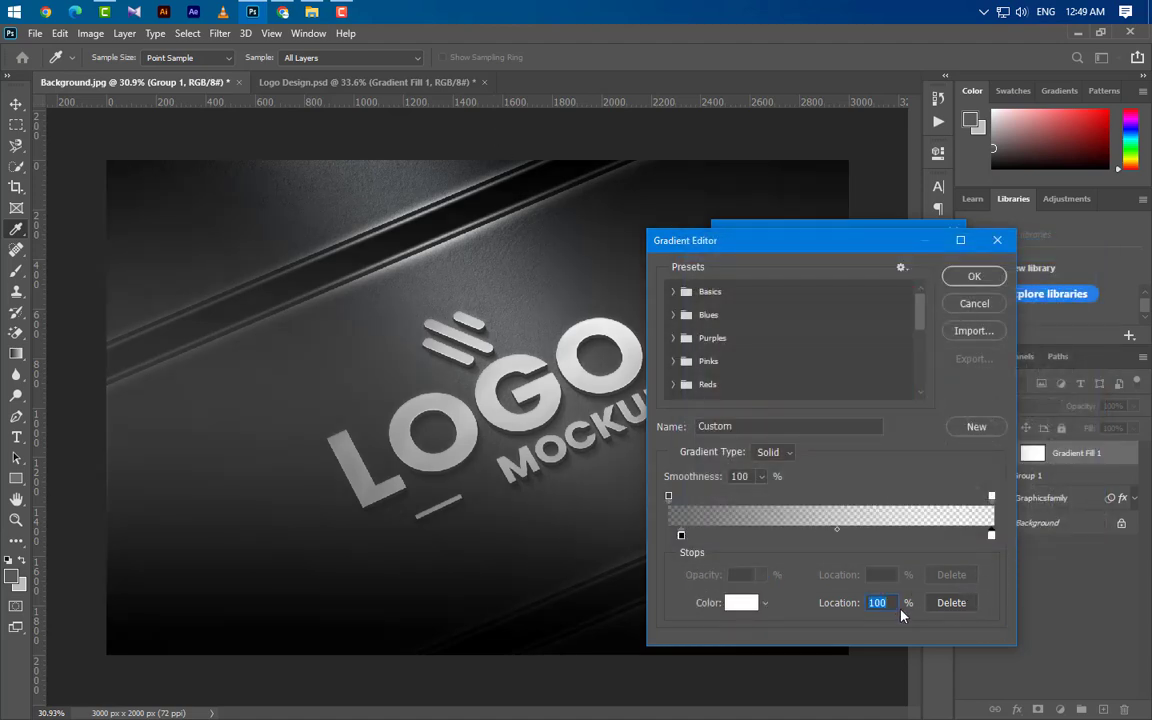
type("86")
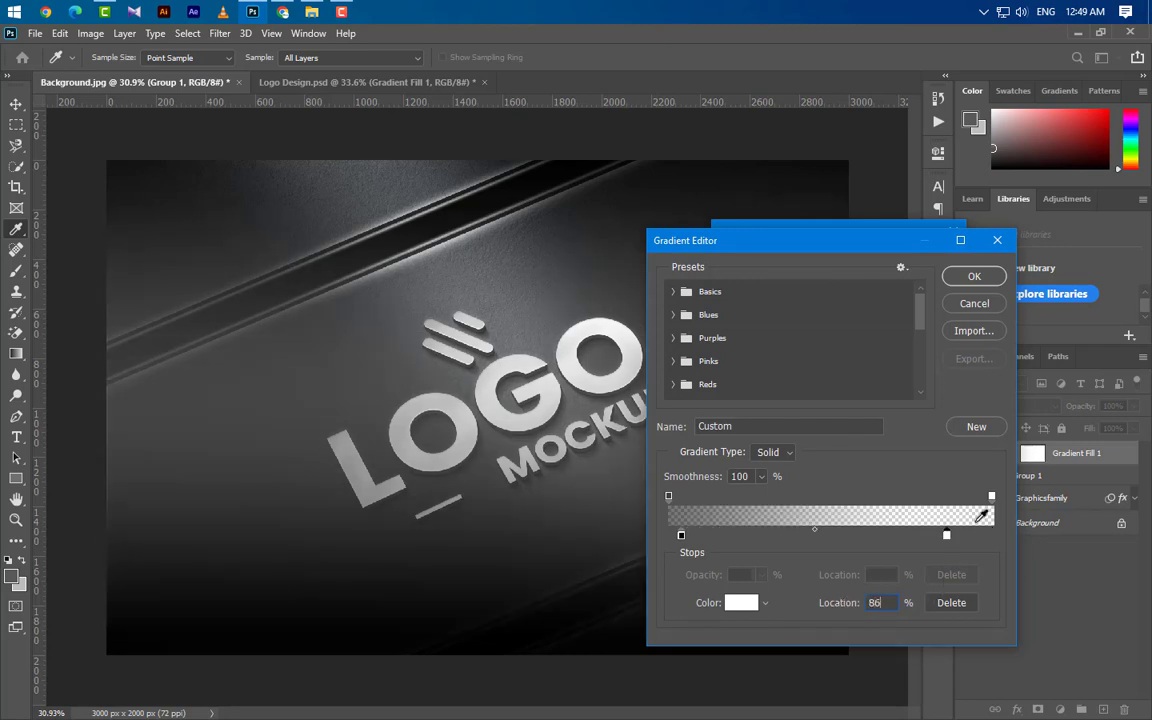
Set the gradient's ending opacity stop to 100%, then apply the gradient fill with a scale of 120%
left_click(992, 496)
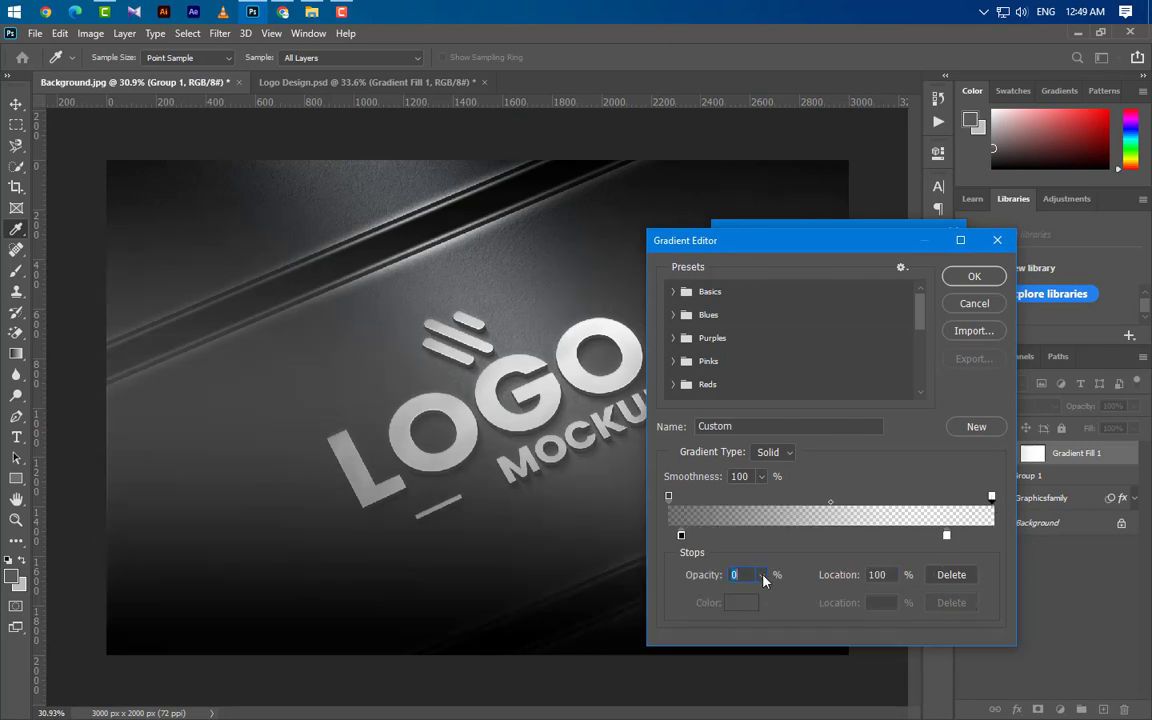
left_click_drag(763, 576, 845, 592)
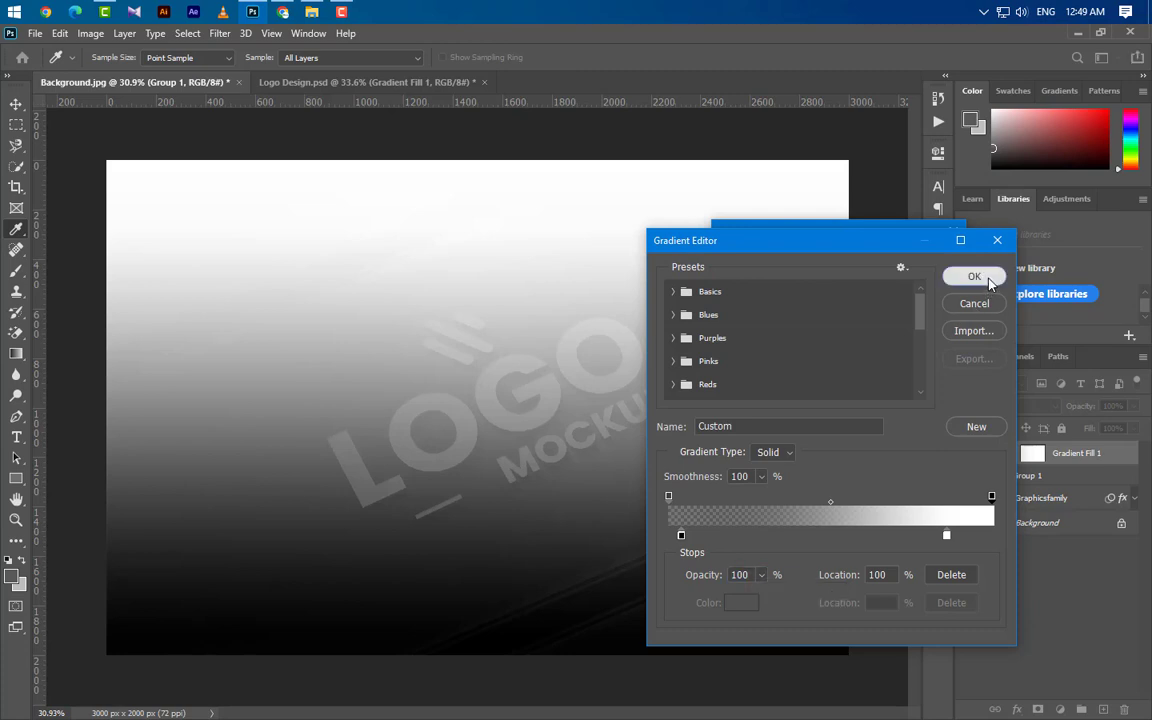
left_click(988, 281)
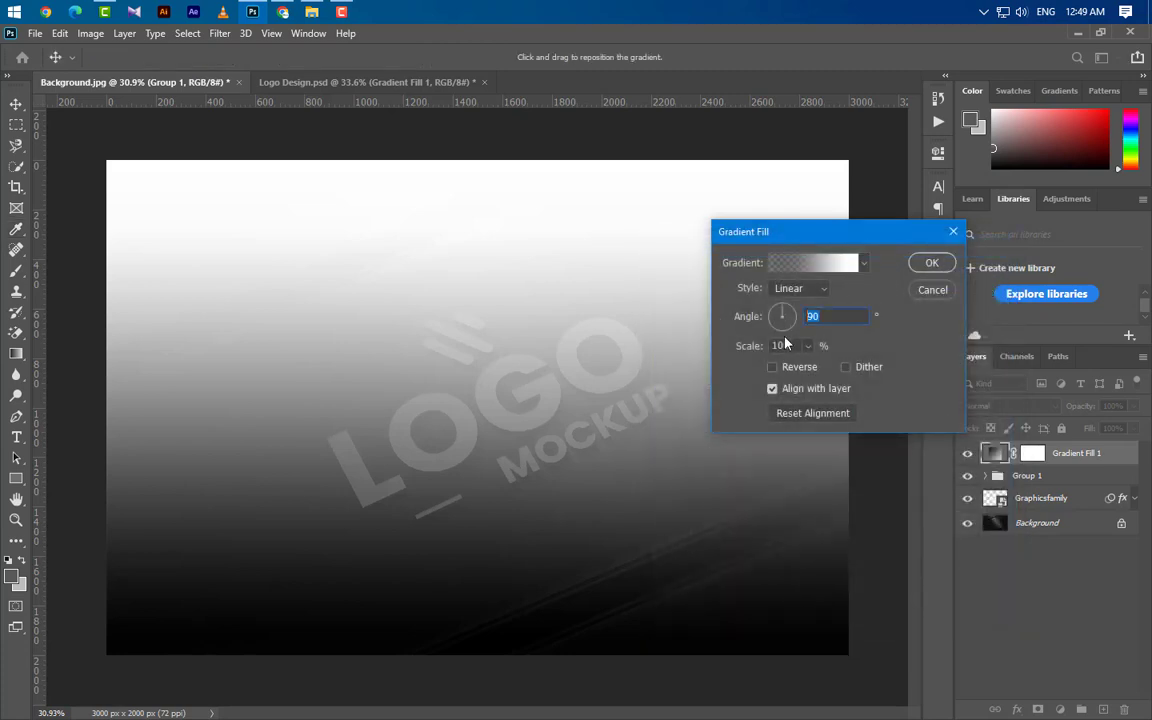
key("Tab")
type("120")
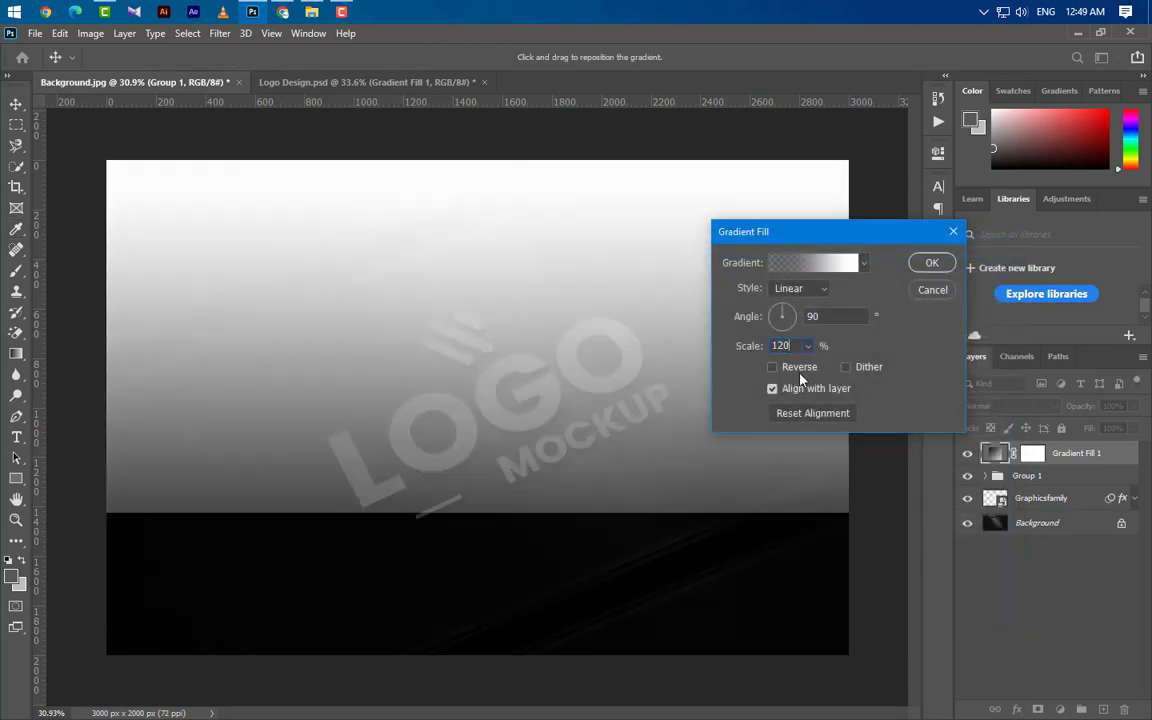
left_click(940, 264)
Set the Gradient Fill 1 layer's blend mode to Soft Light and its opacity to 45%
left_click(1038, 407)
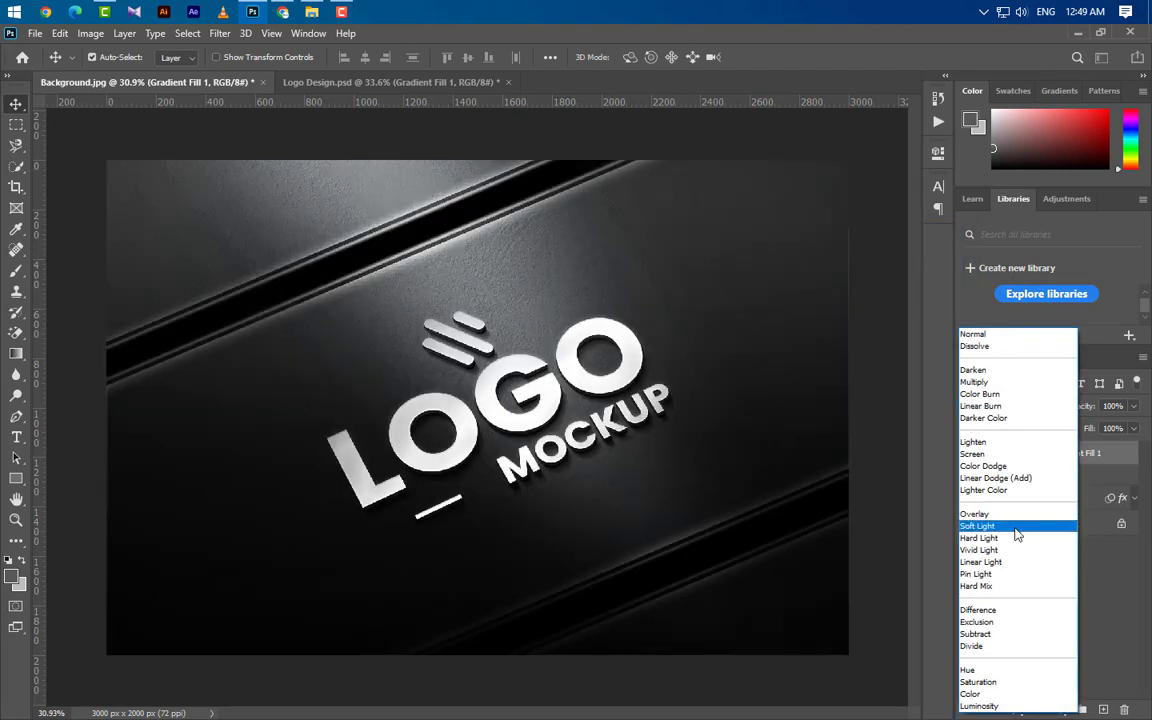
left_click(1015, 526)
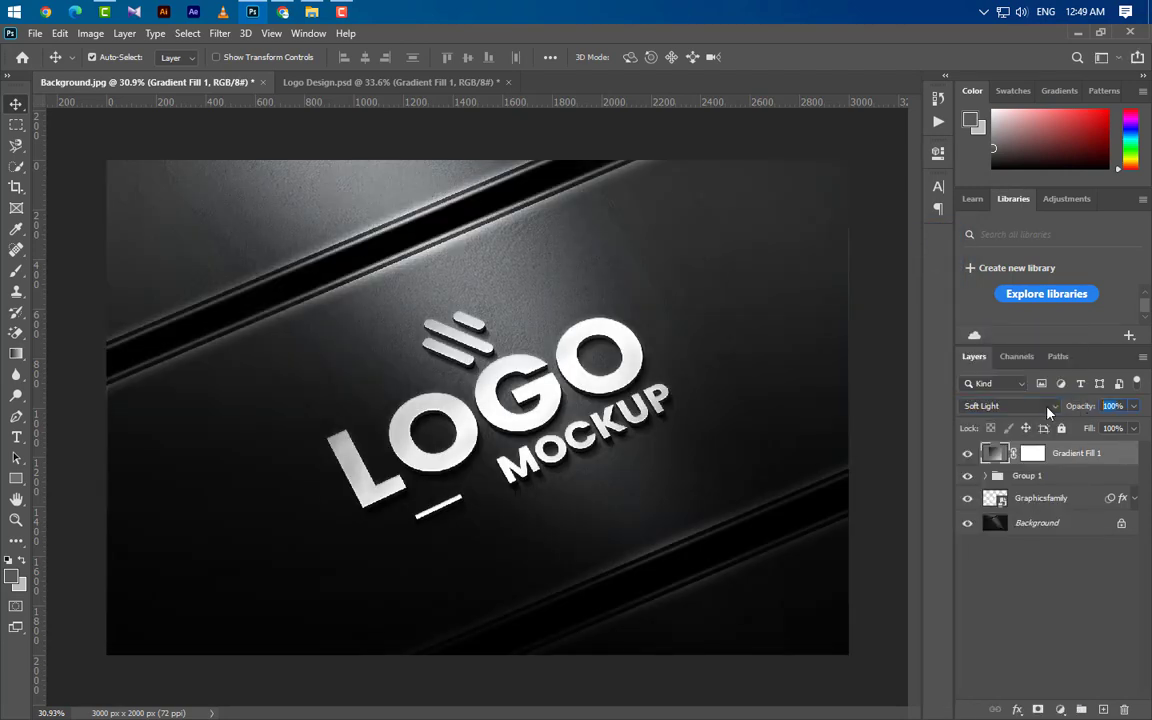
type("45")
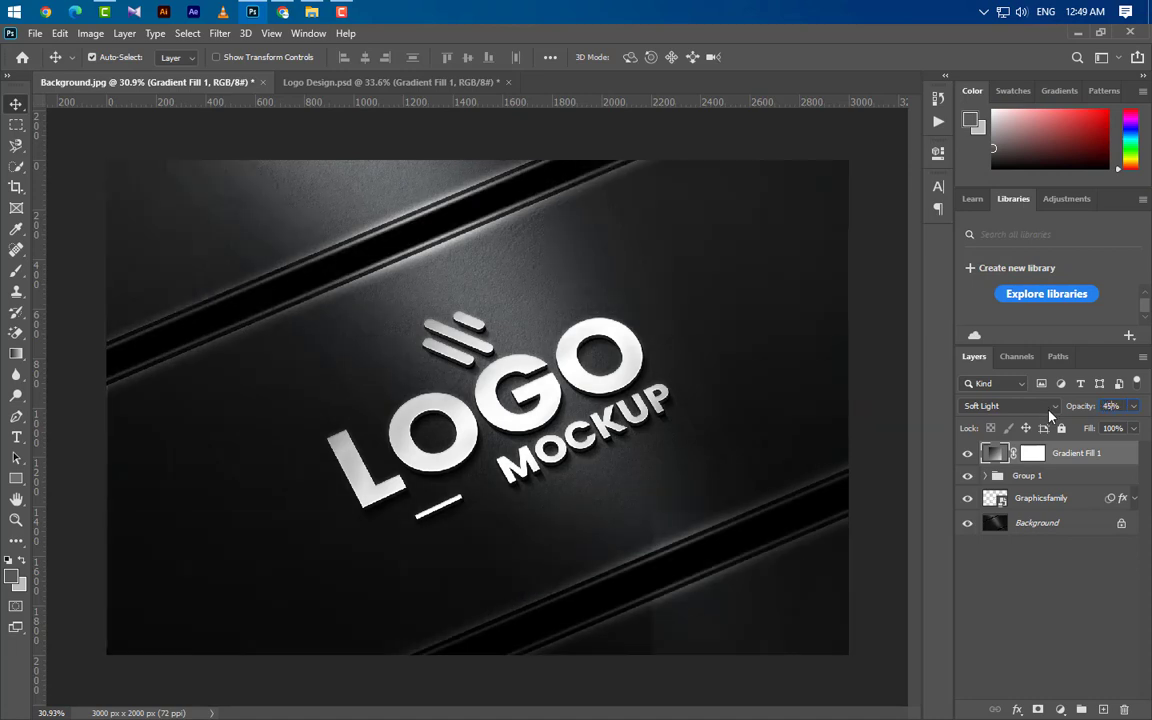
Duplicate the Gradient Fill 1 layer and set the copy's gradient angle to 45°
left_click_drag(1118, 460, 1103, 709)
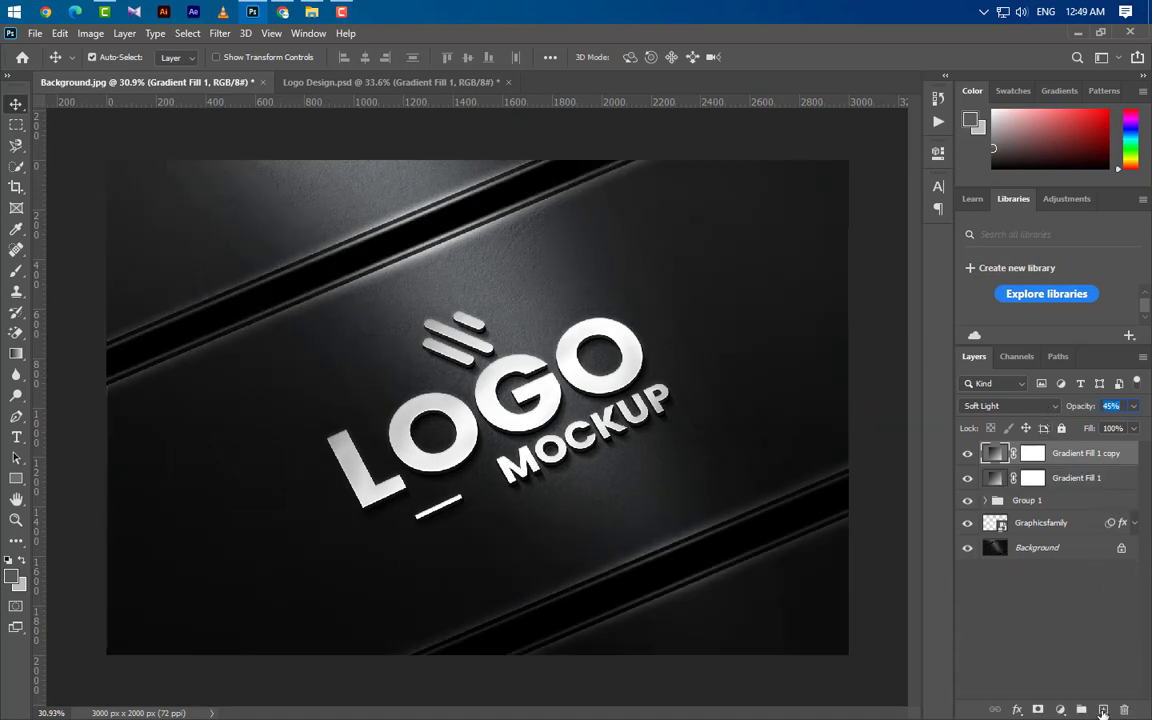
double_click(995, 455)
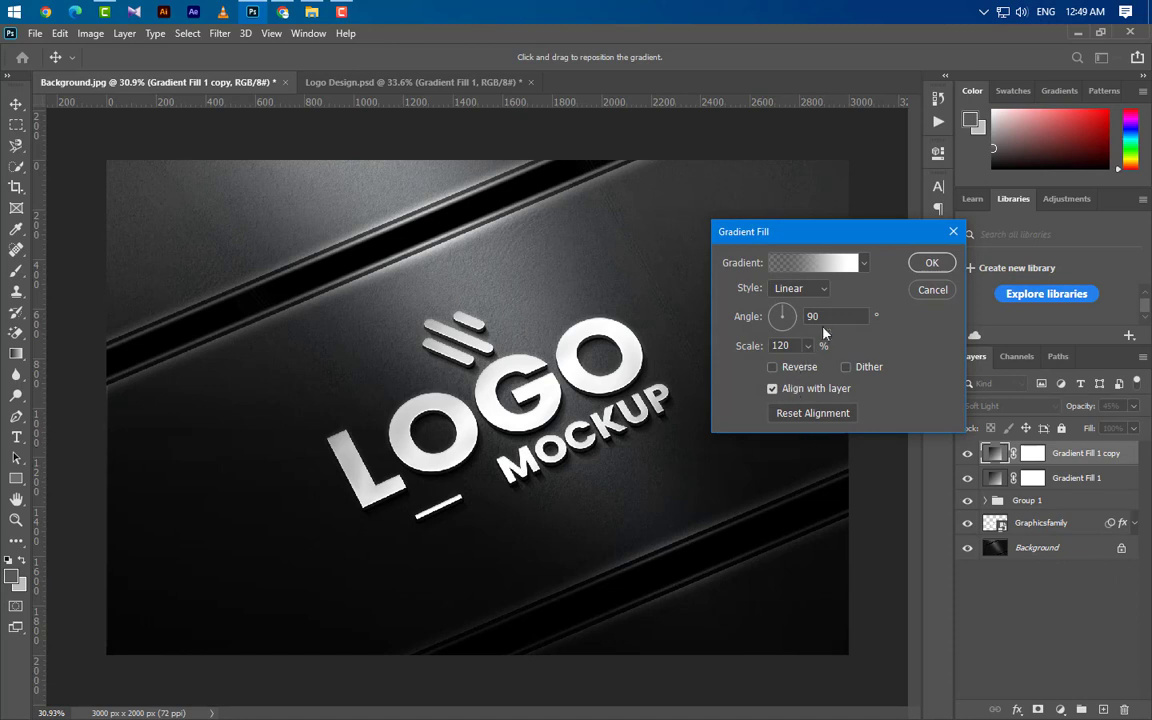
type("45")
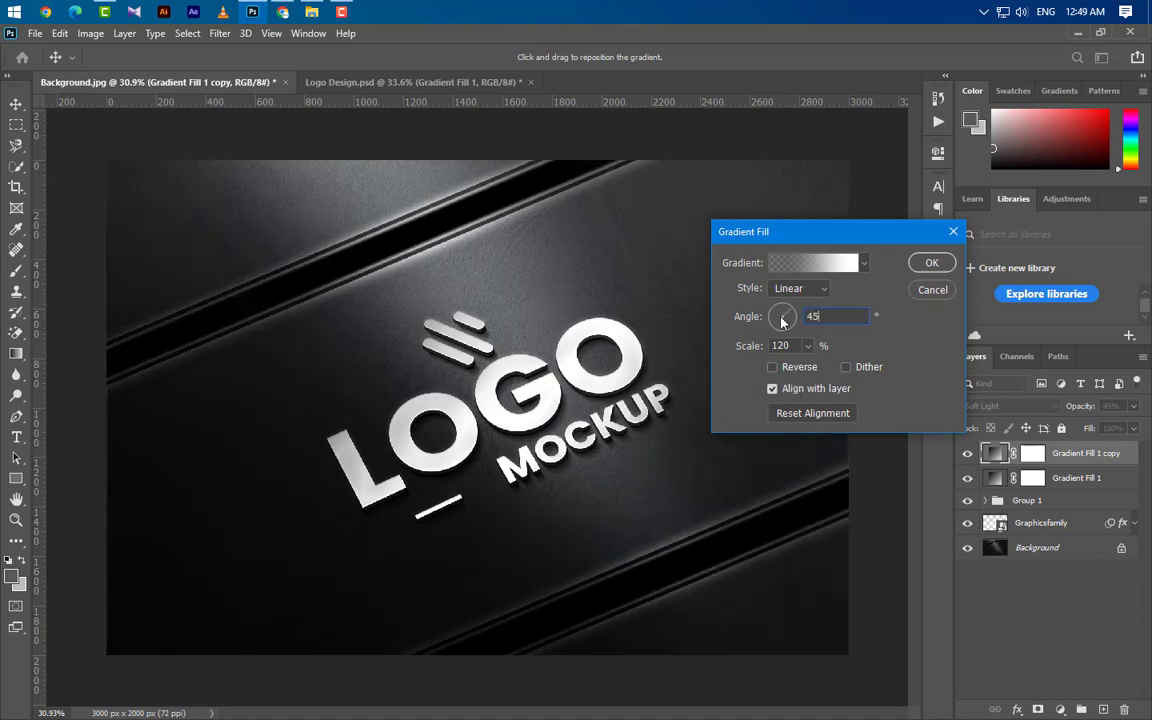
left_click(932, 265)
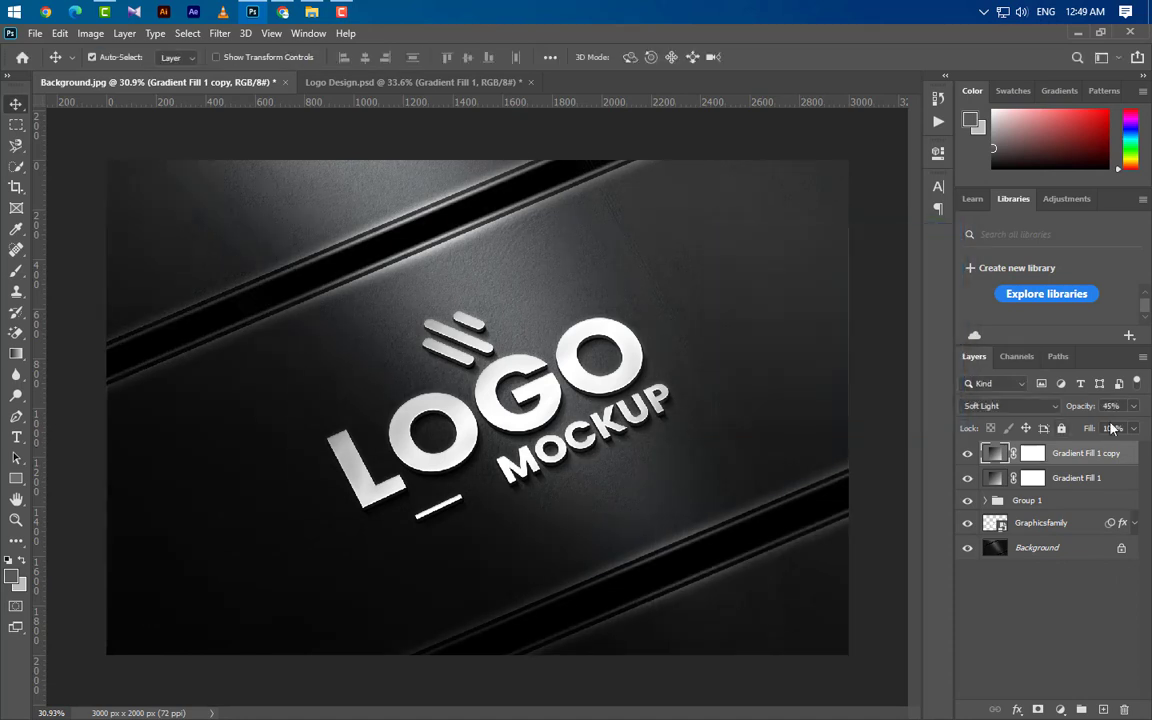
Set the Gradient Fill 1 copy layer's opacity to 30%
left_click(1066, 408)
type("30")
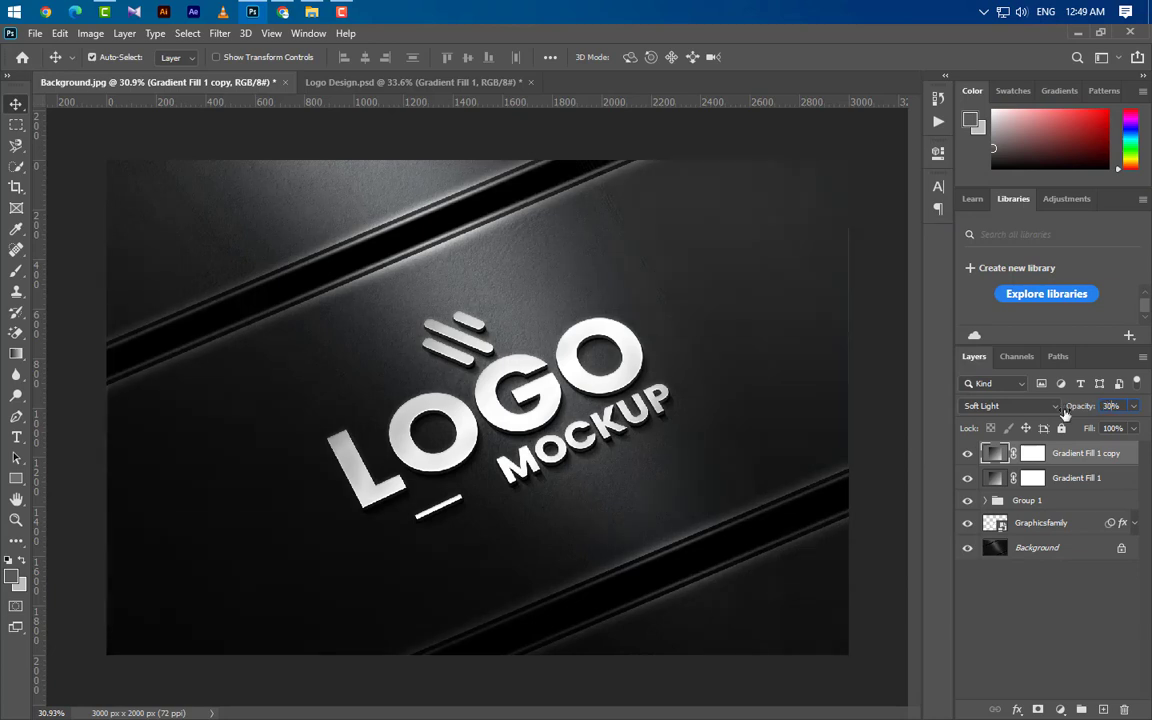
key("Return")
Add a Gradient Map adjustment layer above Gradient Fill 1 copy and set its starting color stop to #9ca8b6
left_click(1060, 710)
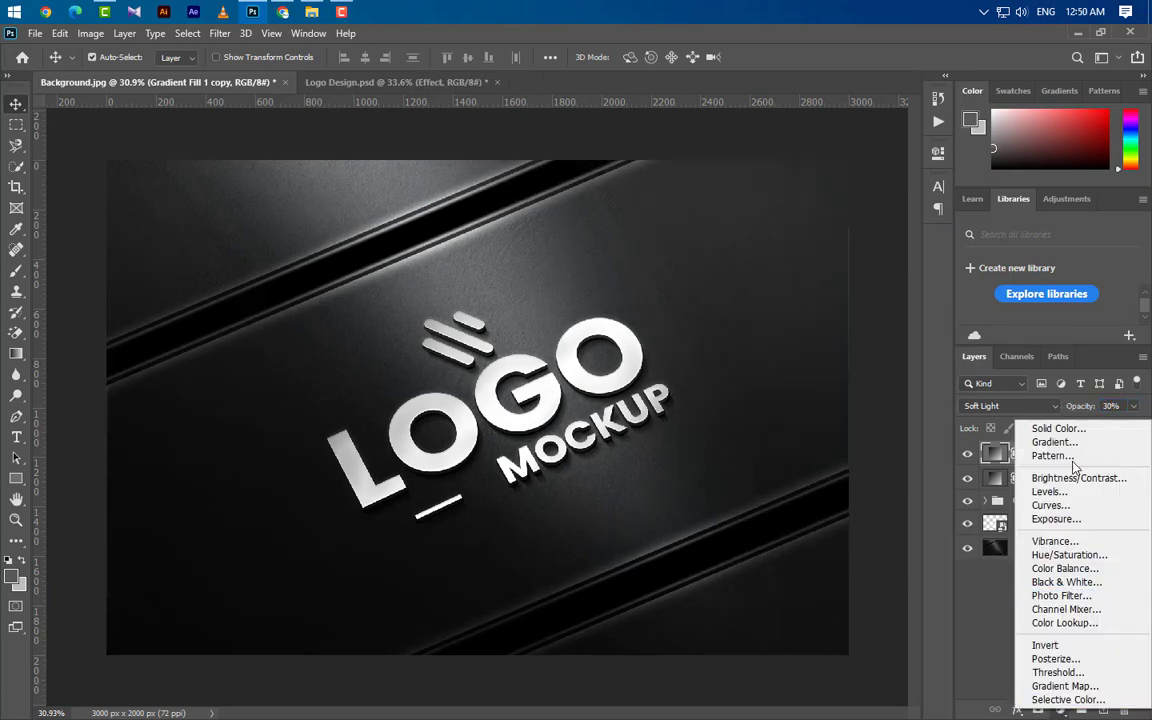
left_click(1070, 687)
left_click(800, 204)
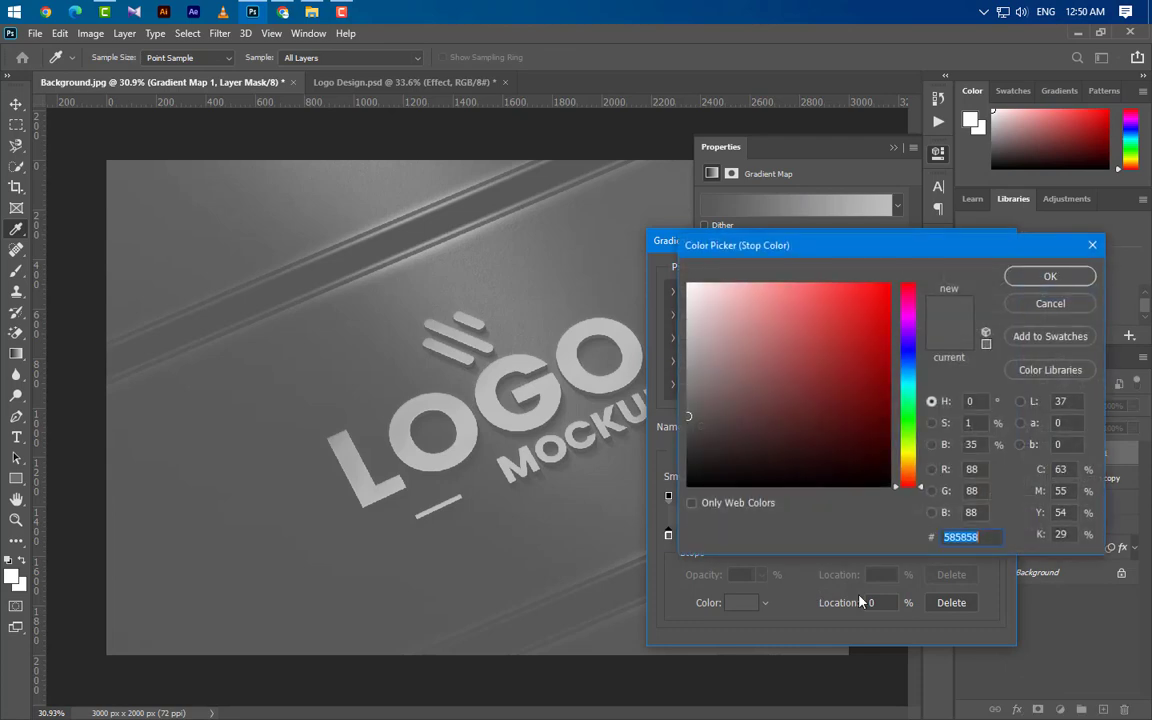
type("9ca8")
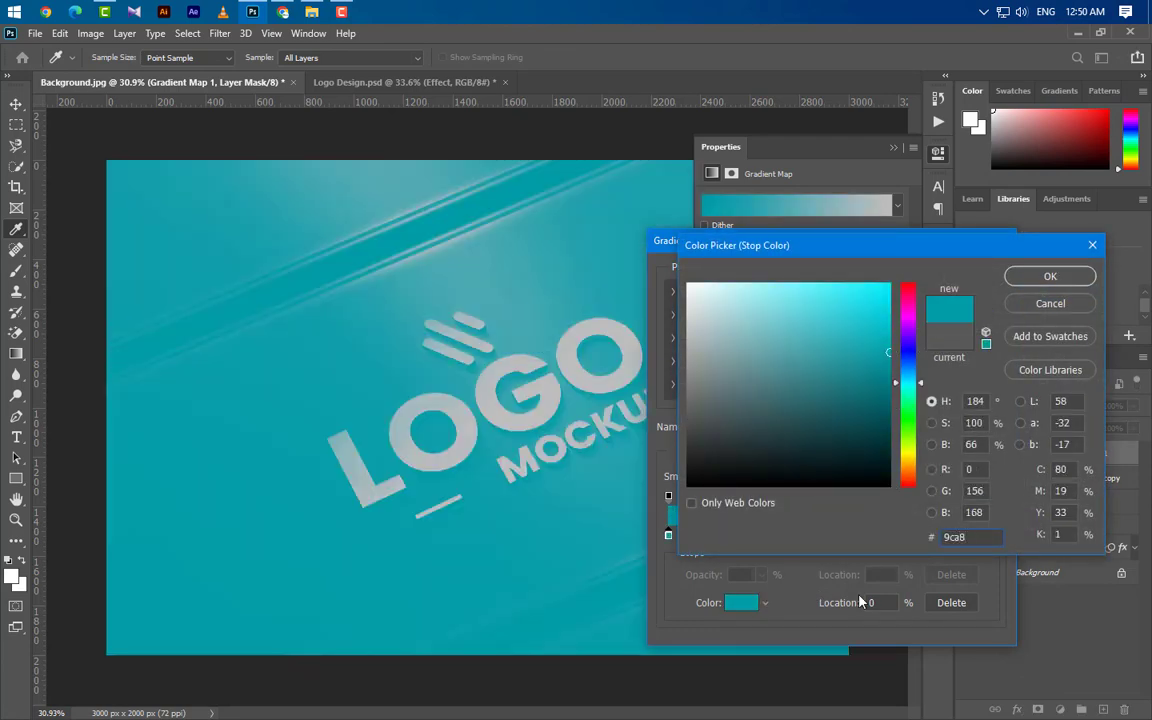
type("b6")
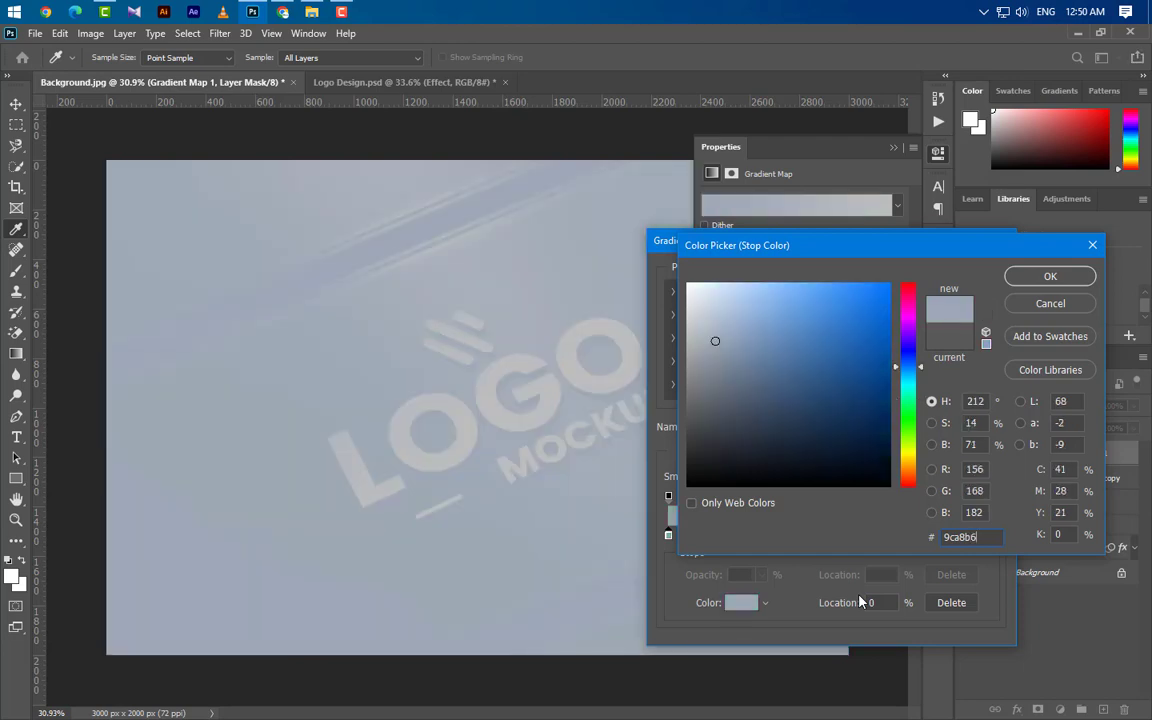
left_click(1045, 276)
Set the gradient map's ending color stop to #6e7c96 and apply the gradient
double_click(995, 541)
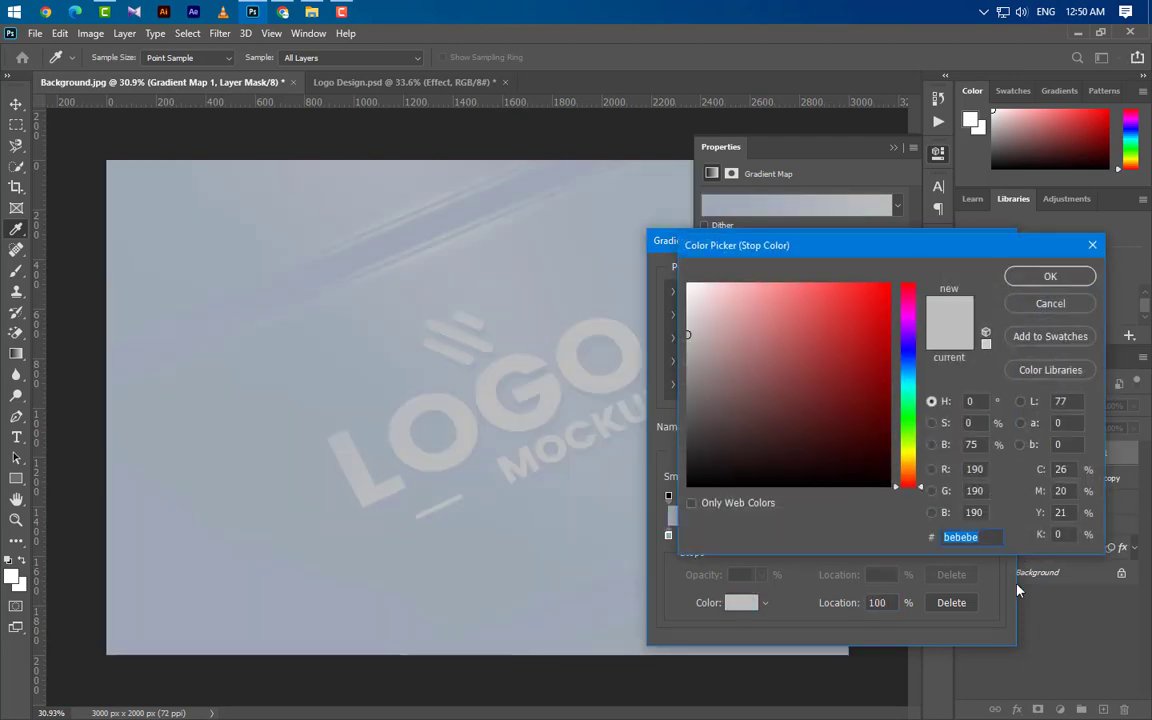
type("6e7c96")
left_click(1046, 279)
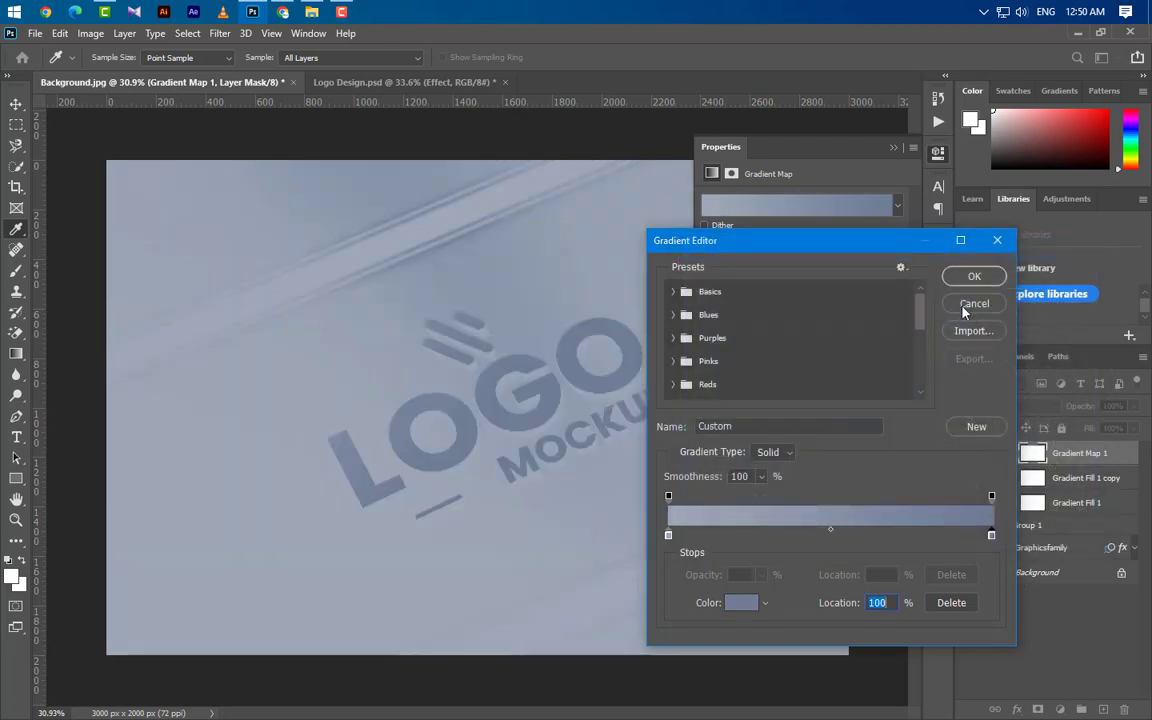
left_click(969, 275)
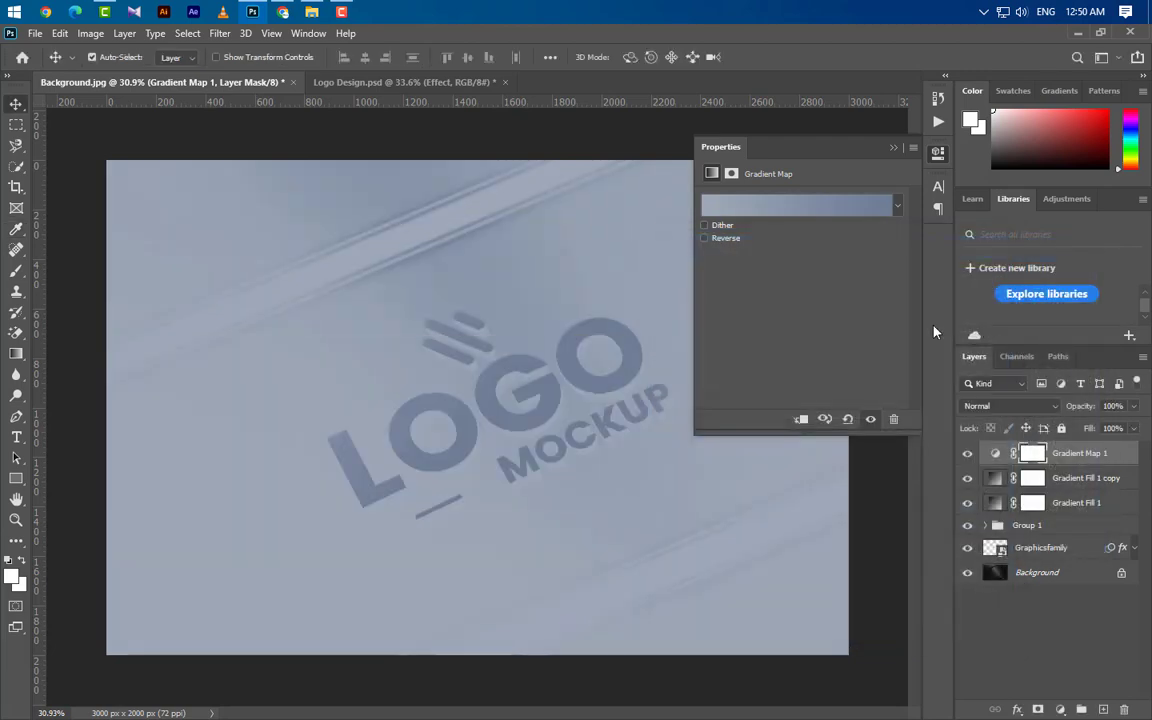
Set the Gradient Map 1 layer's blend mode to Soft Light
left_click(893, 148)
left_click(1010, 406)
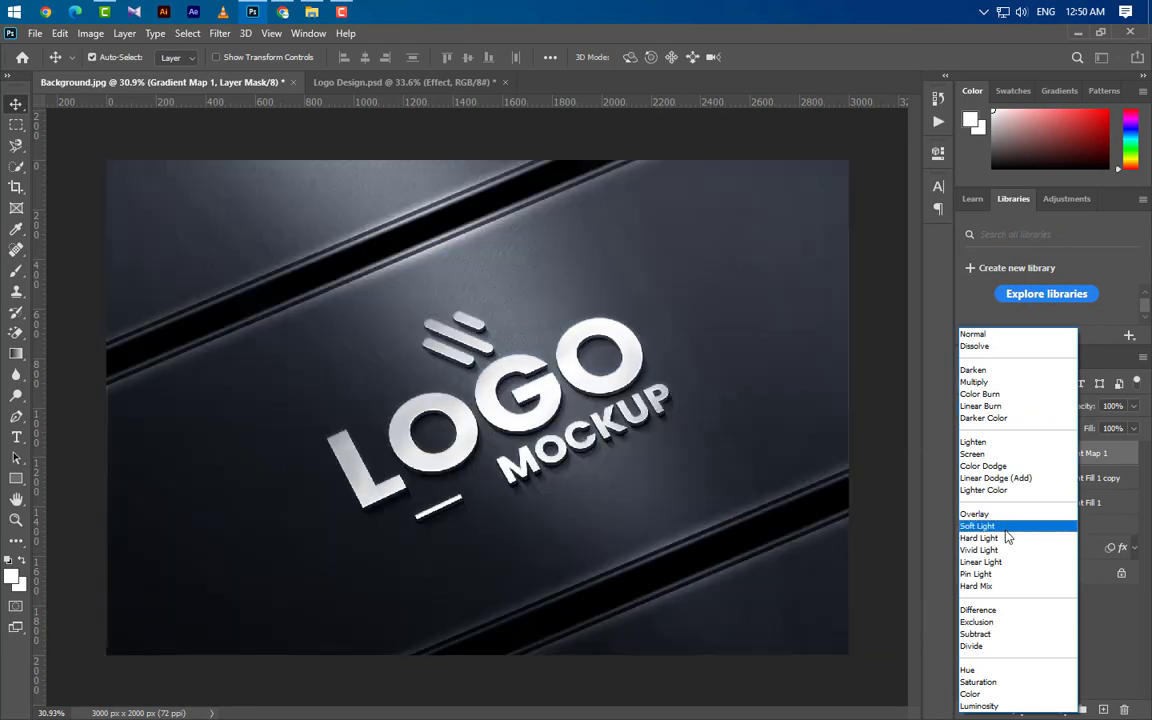
left_click(1007, 533)
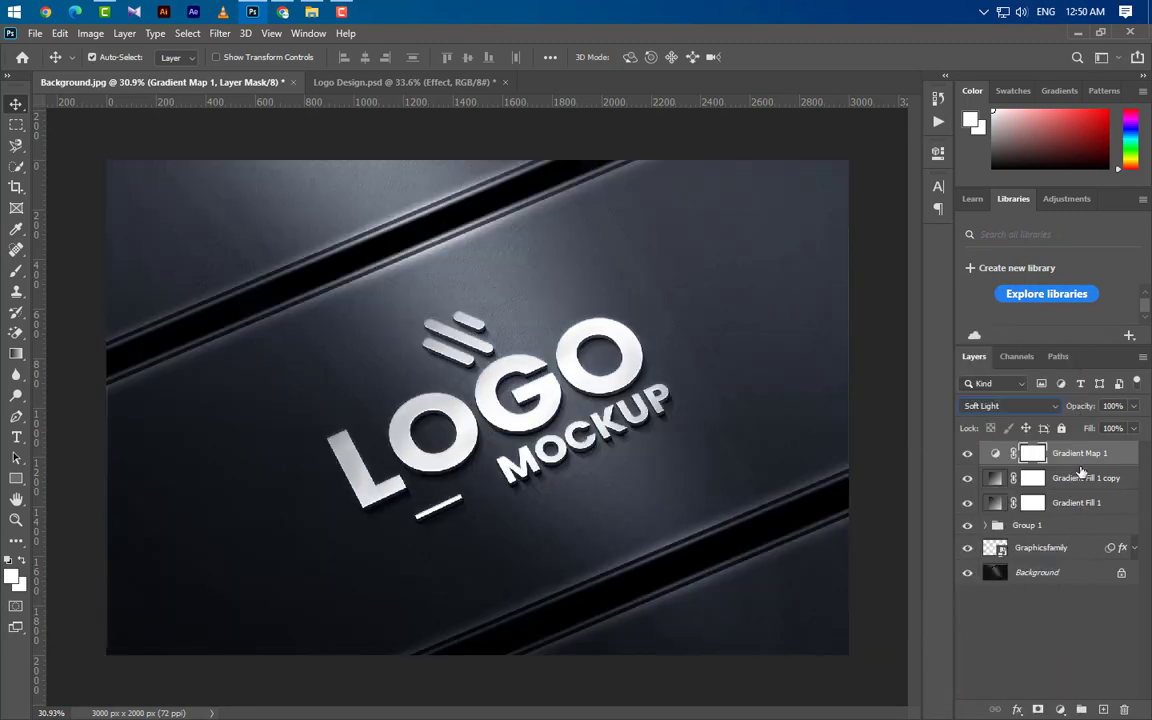
Add a Curves adjustment layer above Gradient Map 1 and move the Red channel's white point slightly inward to brighten the reds
left_click(1062, 709)
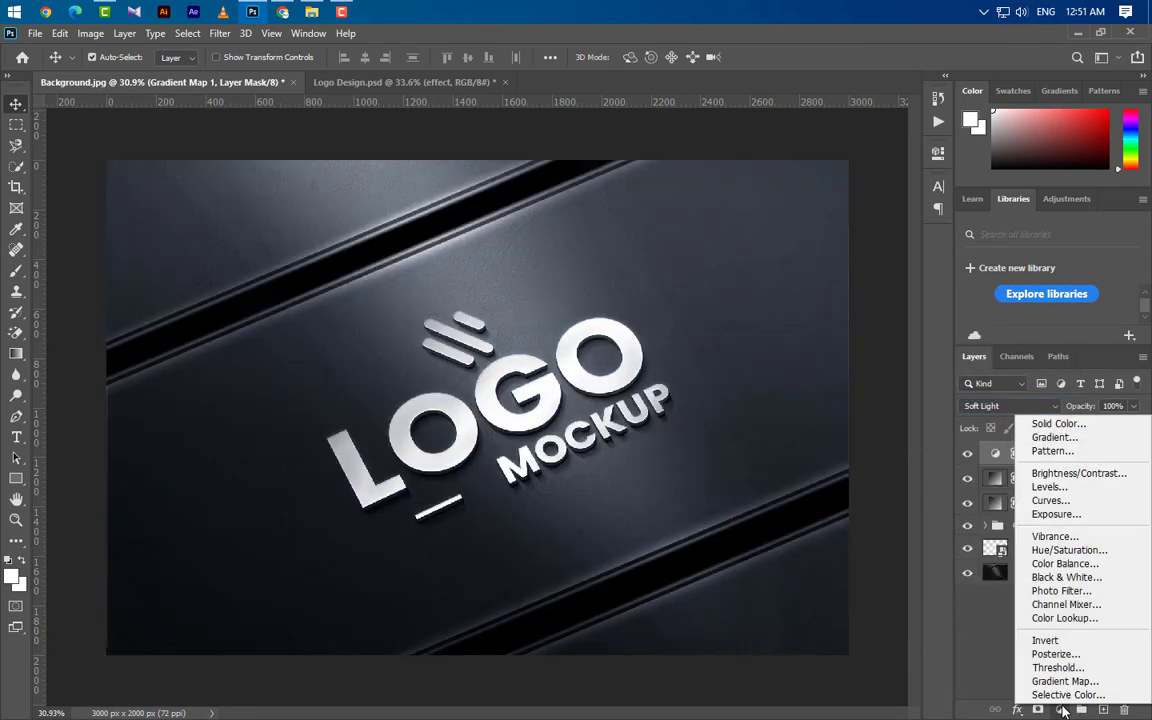
left_click(1050, 500)
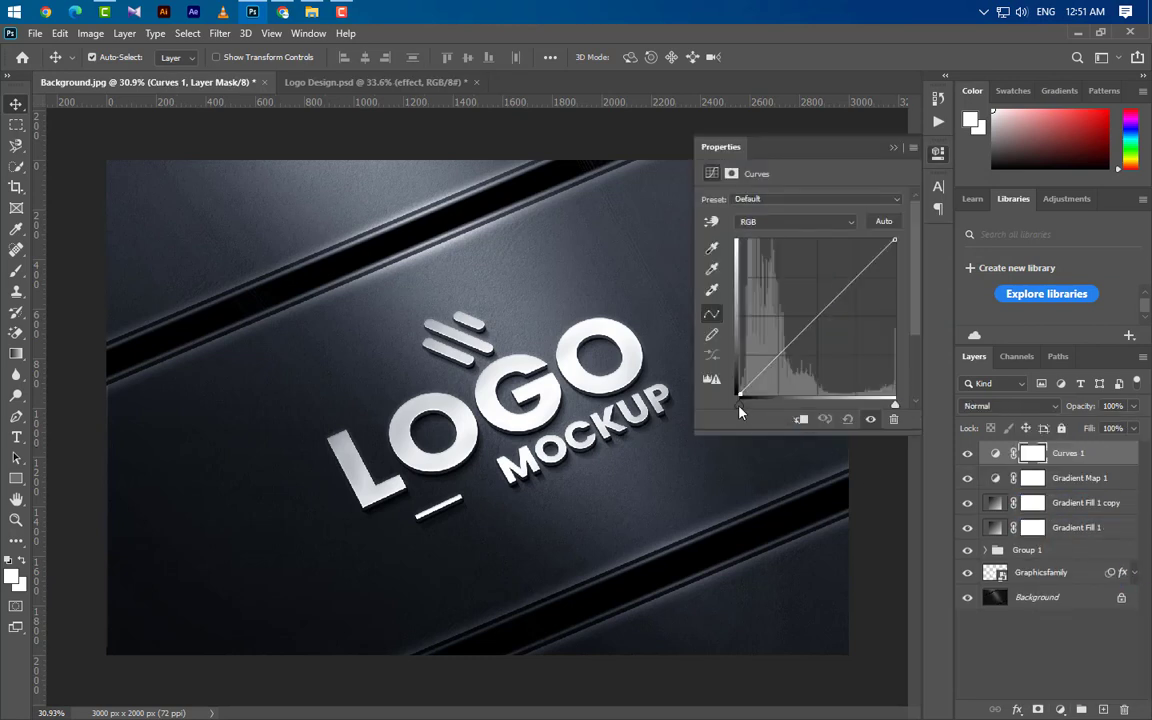
left_click_drag(740, 406, 741, 410)
left_click(835, 224)
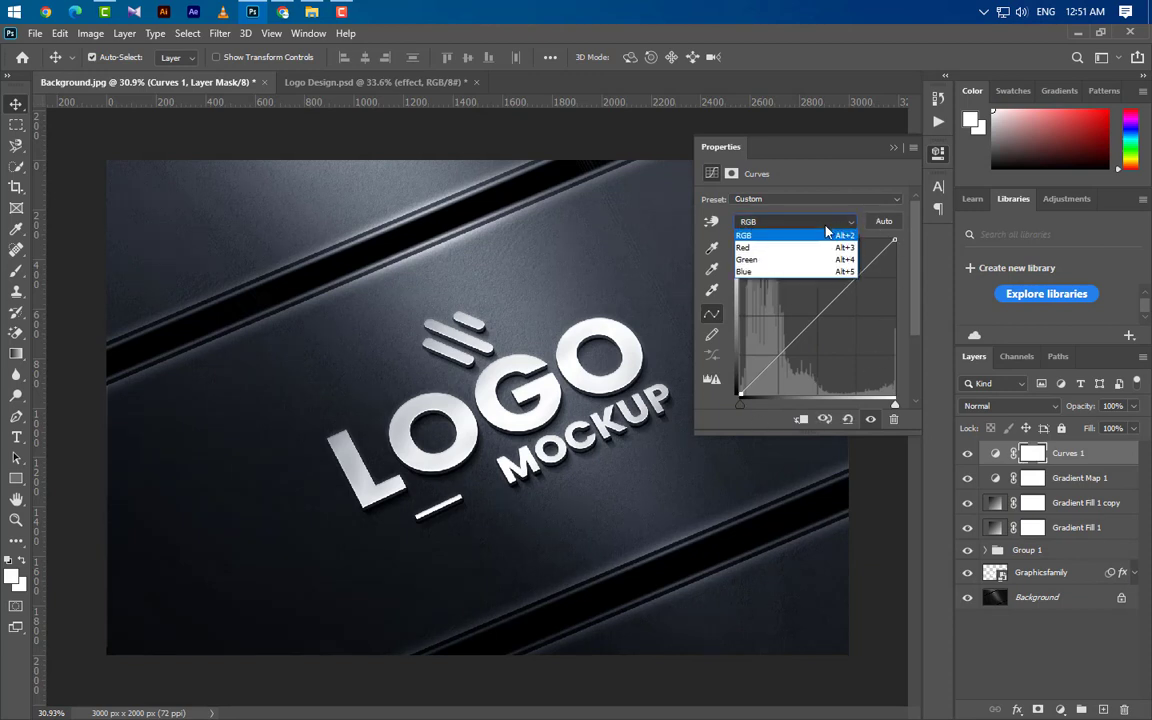
left_click(818, 241)
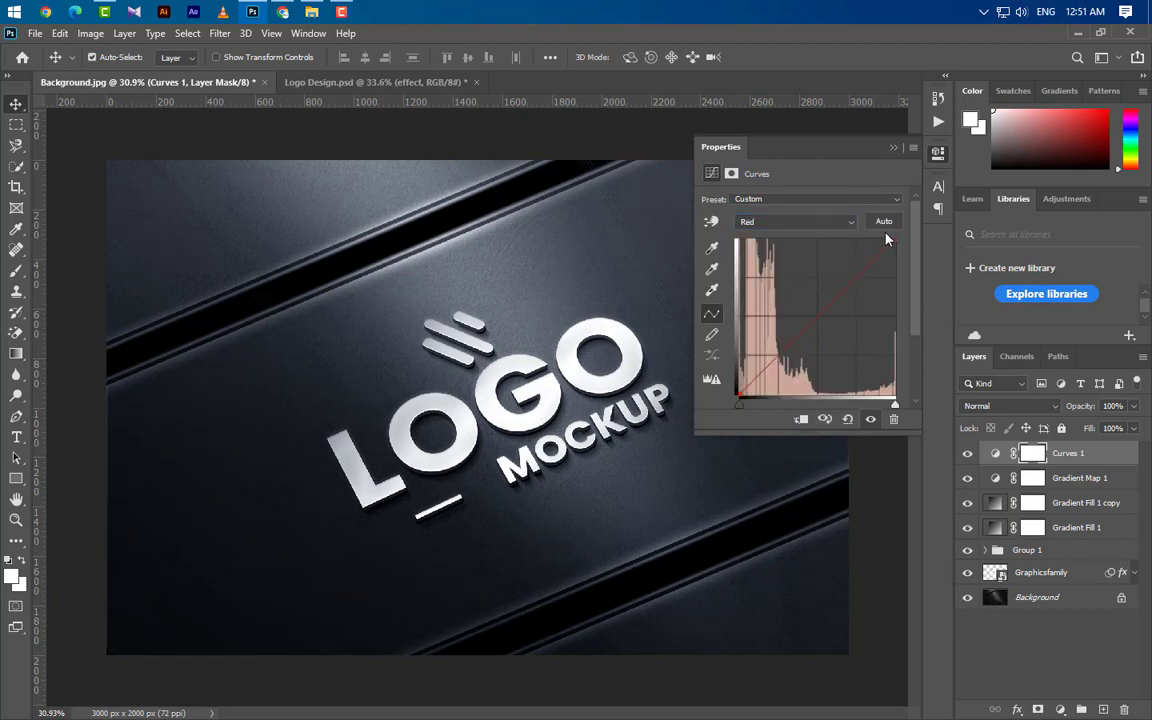
left_click_drag(895, 241, 878, 240)
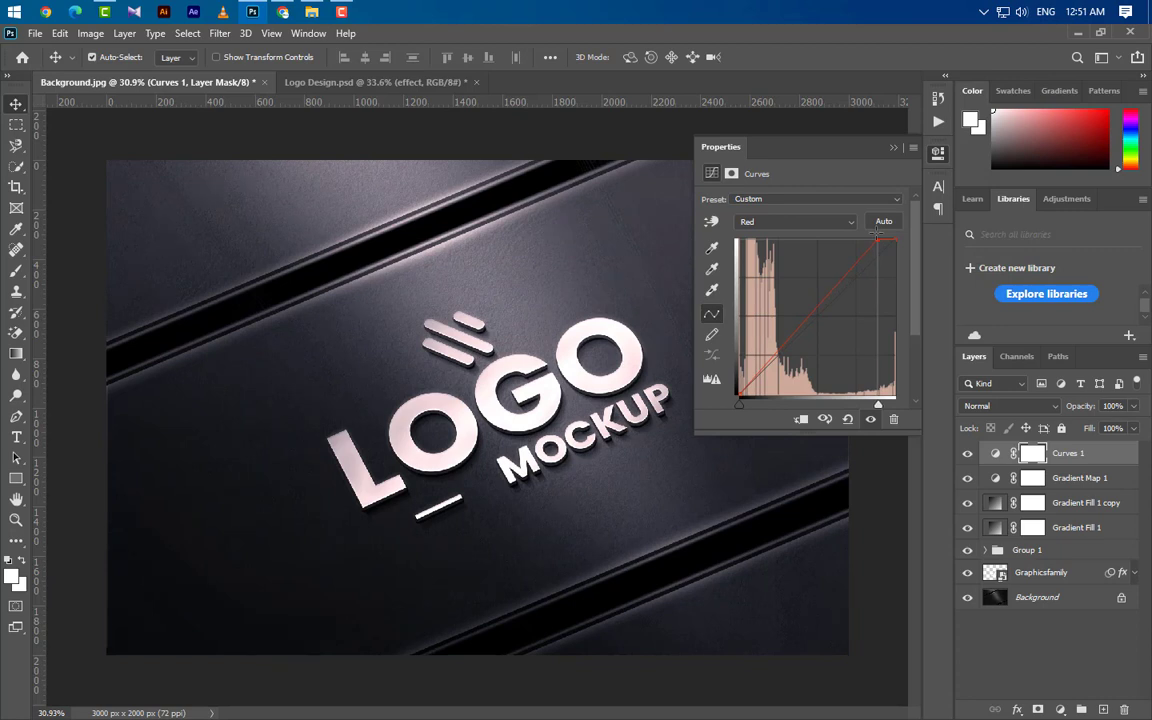
Move the white points of the Green and Blue curves slightly inward to match the Red channel
left_click(822, 222)
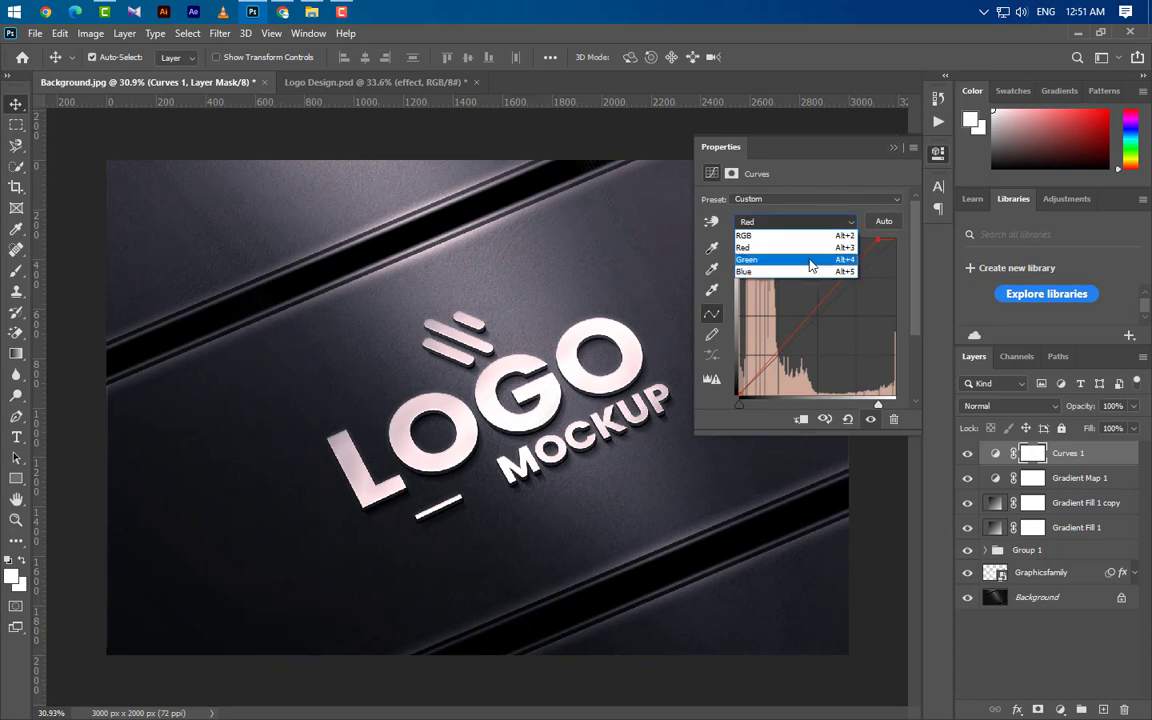
left_click(790, 251)
left_click_drag(895, 242, 879, 240)
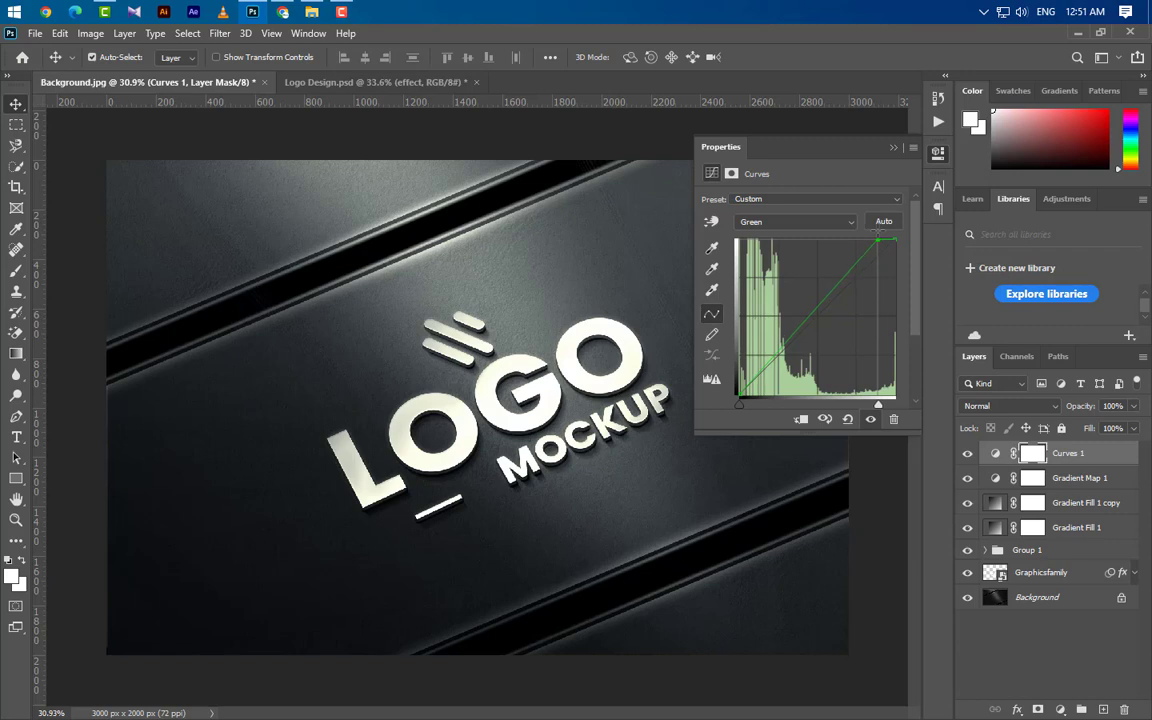
left_click(800, 222)
left_click(790, 265)
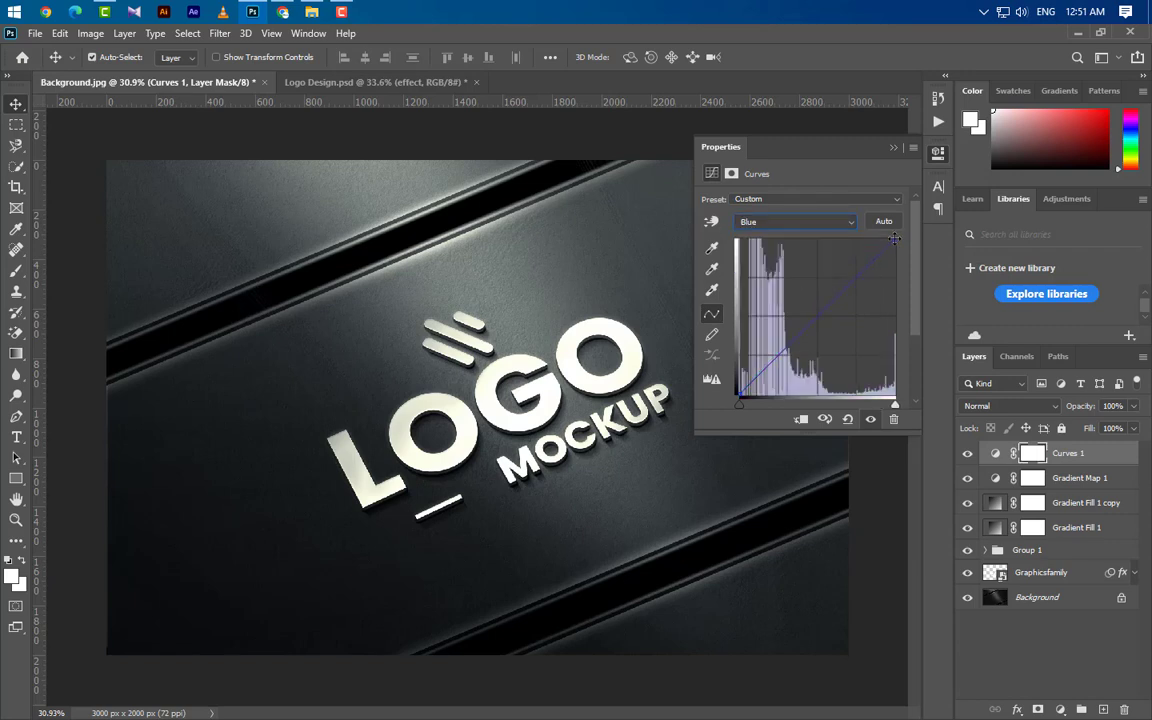
left_click_drag(894, 239, 875, 240)
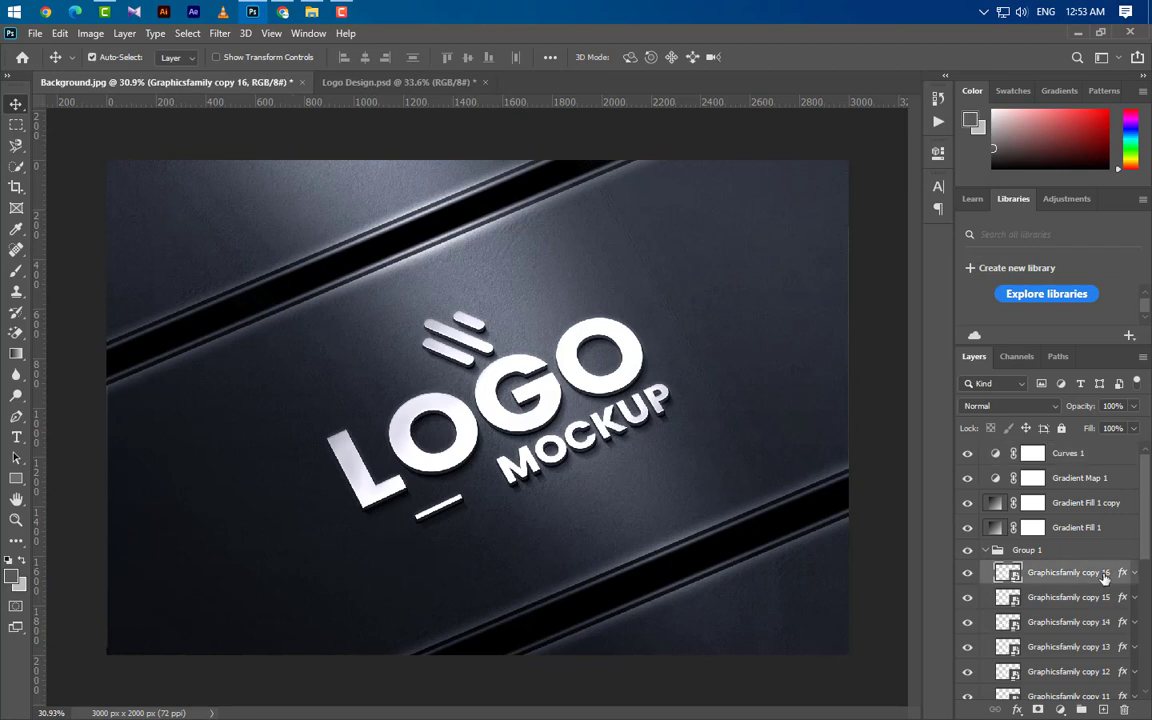
Duplicate the Graphicsfamily copy 16 layer, move the duplicate above Curves 1, and collapse Group 1
key("ctrl+j")
left_click_drag(1088, 576, 1075, 444)
left_click(985, 575)
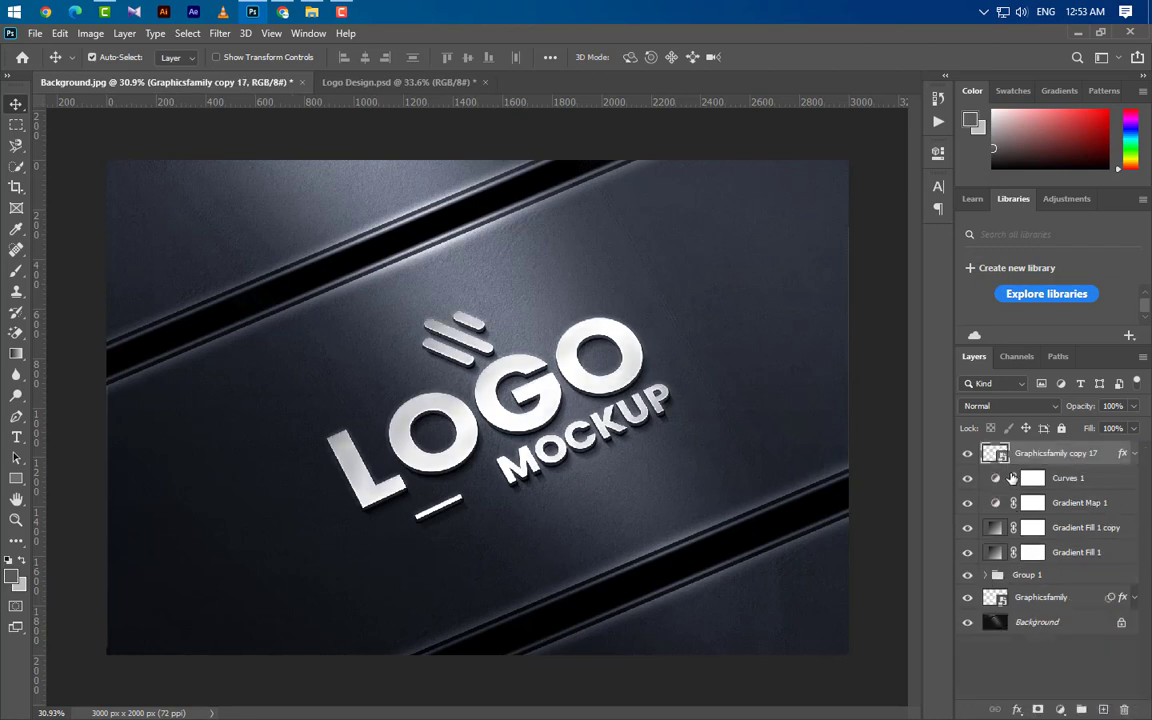
Rename the topmost logo layer as Your Loho Here
double_click(1056, 453)
type("Your Loho Here")
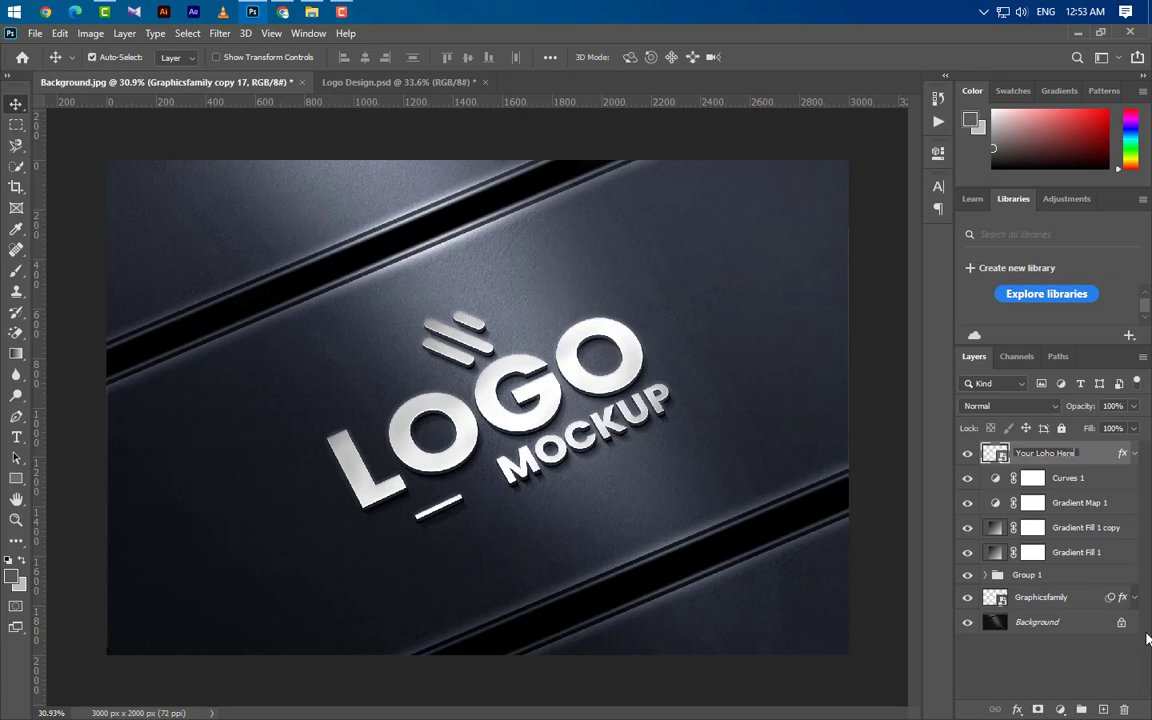
key("Return")
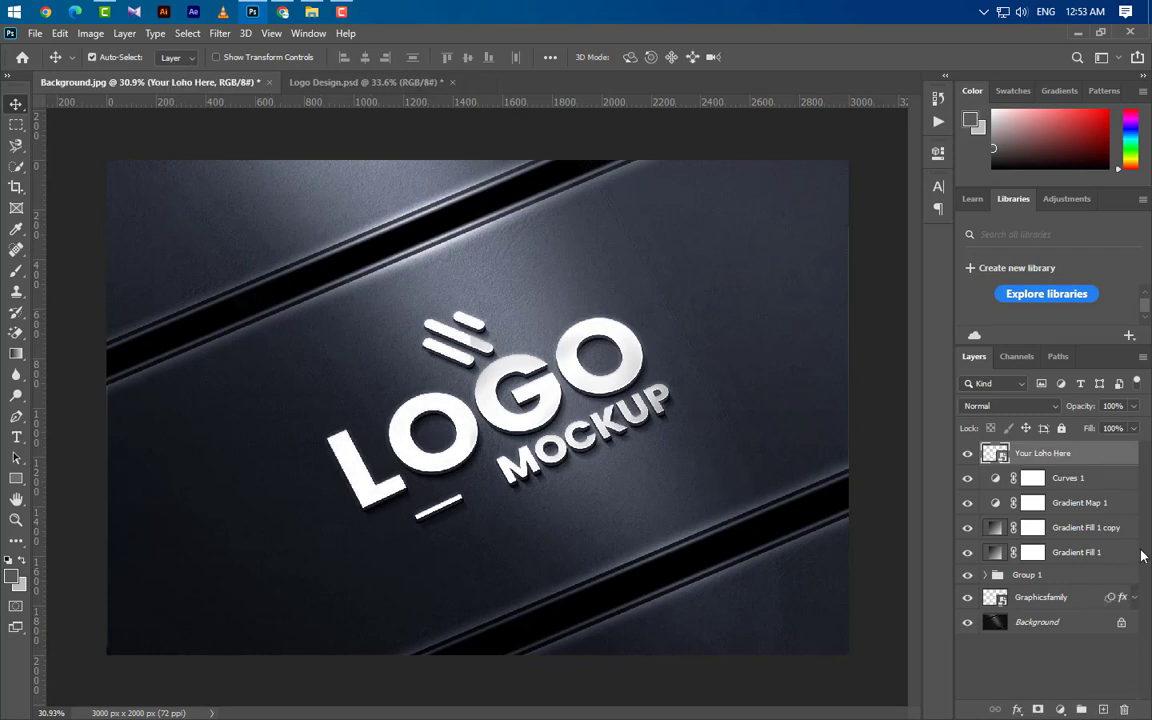
Set the Your Loho Here layer's fill and opacity to 0%
left_click(1134, 428)
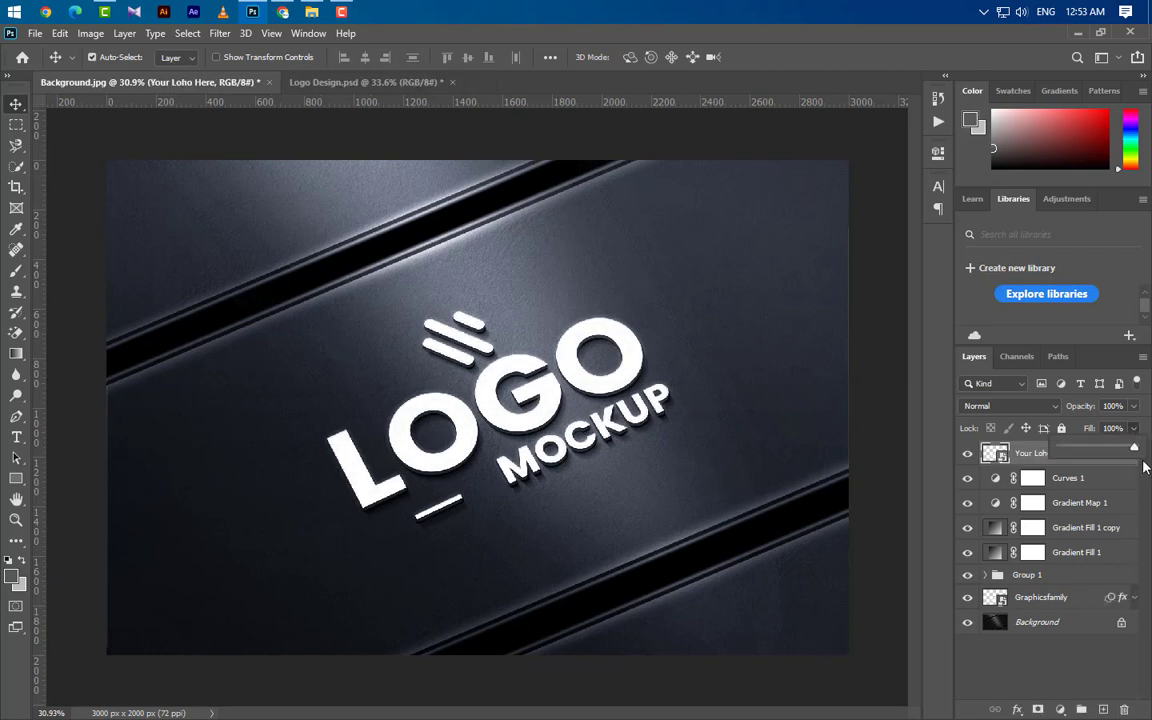
left_click(1134, 406)
left_click_drag(1138, 430, 1055, 430)
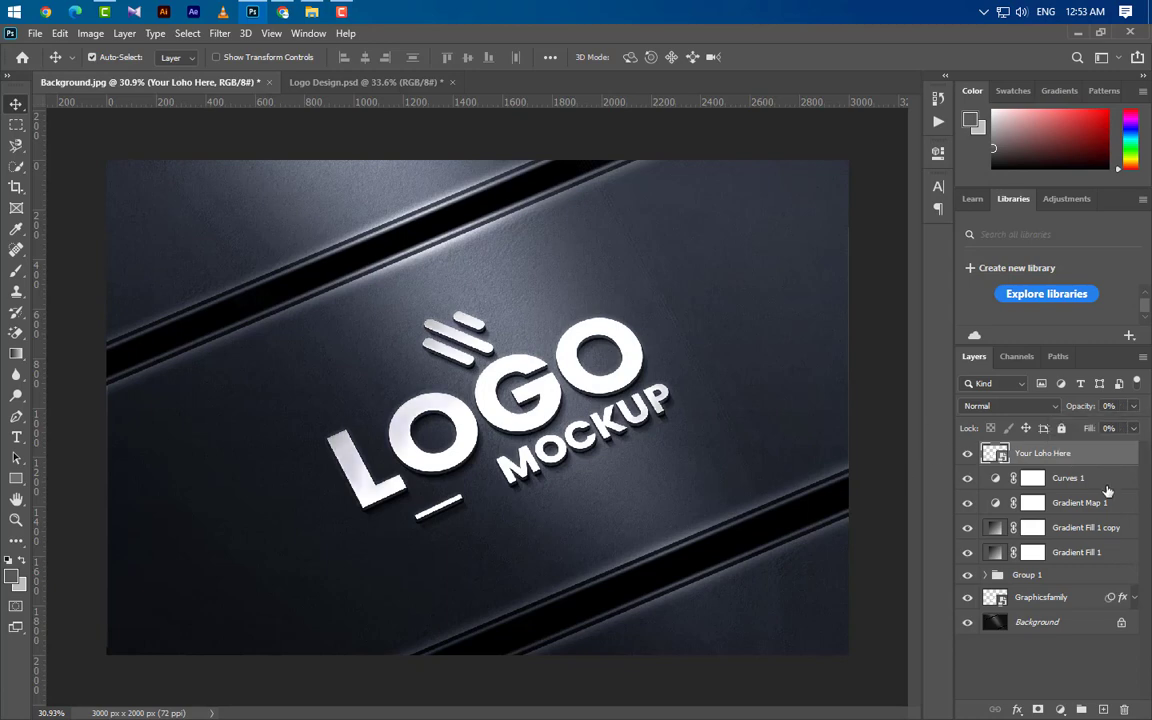
Open the Your Loho Here smart object's contents and bring the Logo Design PSD layer into it from Logo Design.psd
double_click(1002, 455)
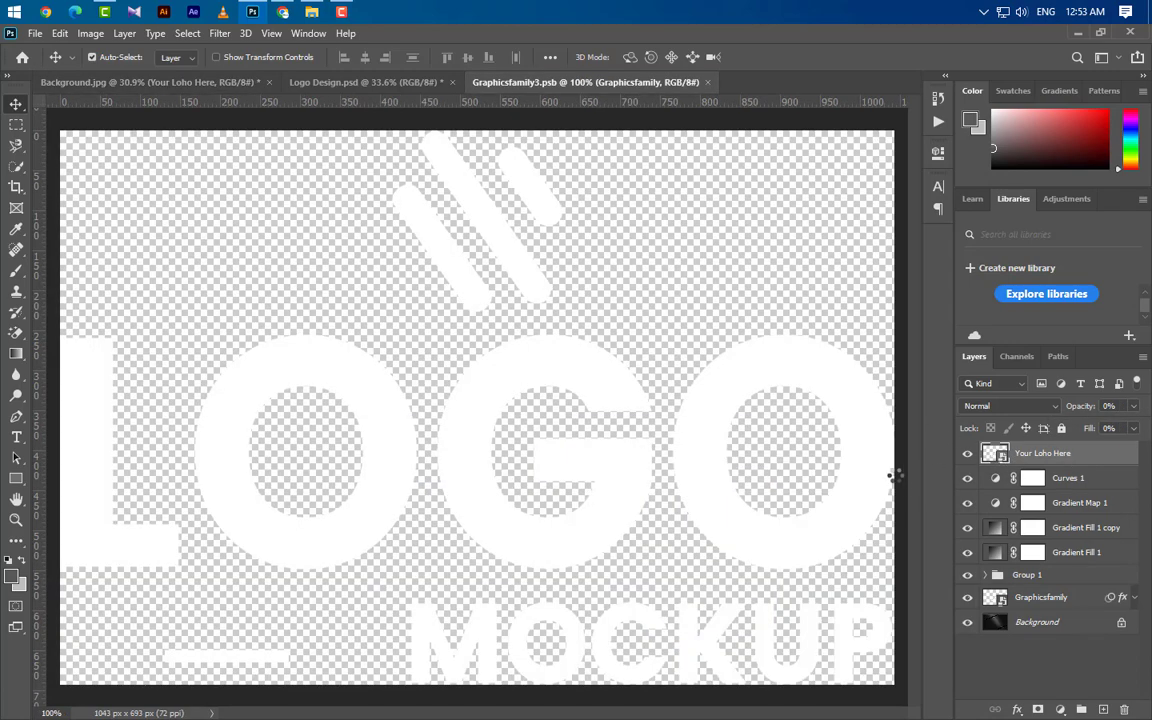
left_click(410, 82)
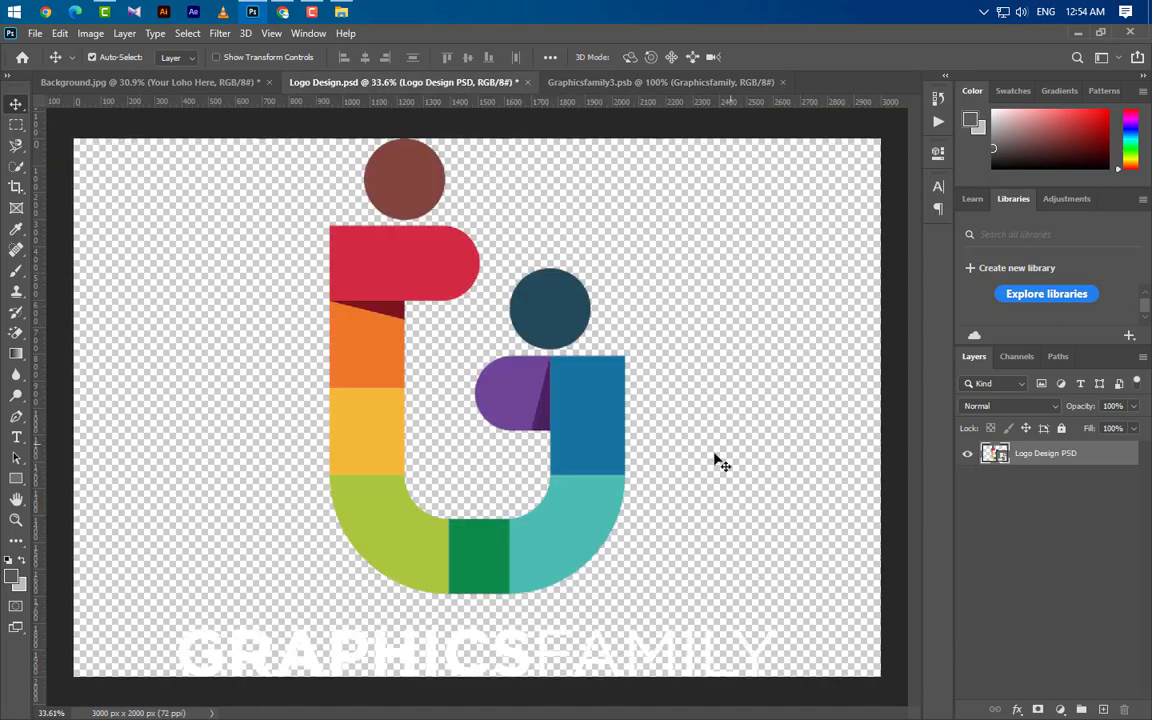
left_click_drag(615, 468, 584, 486)
Scale the Logo Design PSD layer to 34.65% and center it so it fits the smart object's canvas
key("ctrl+t")
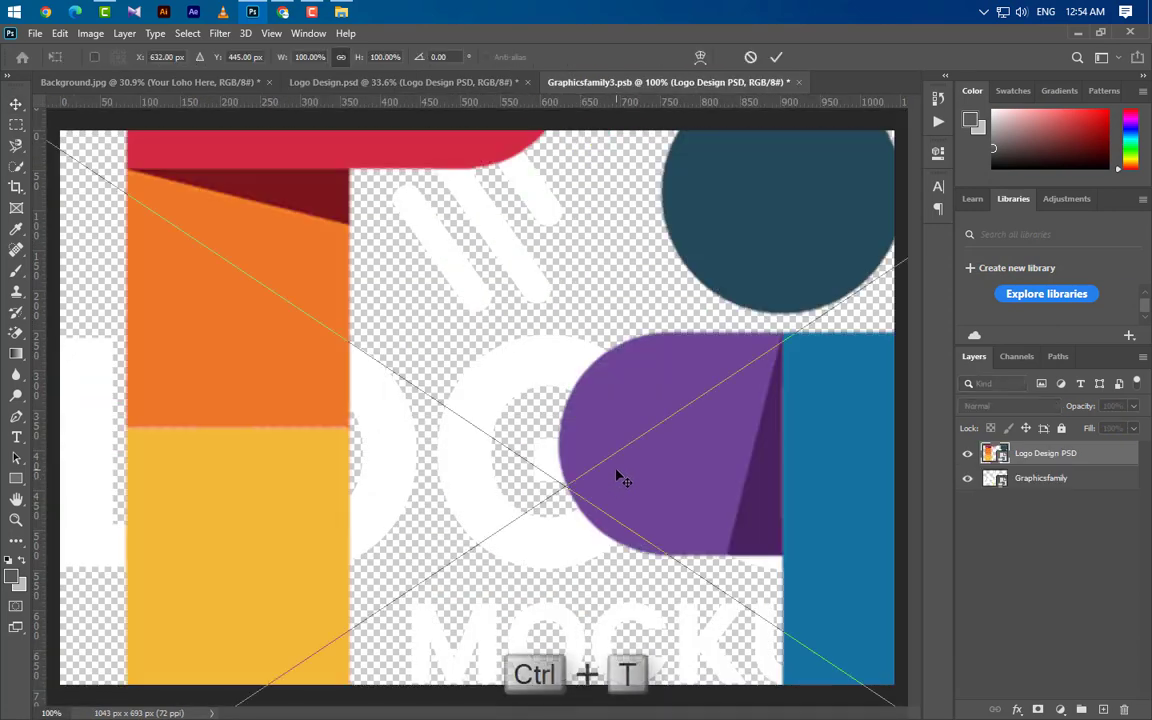
key("ctrl+0")
key("ctrl+0")
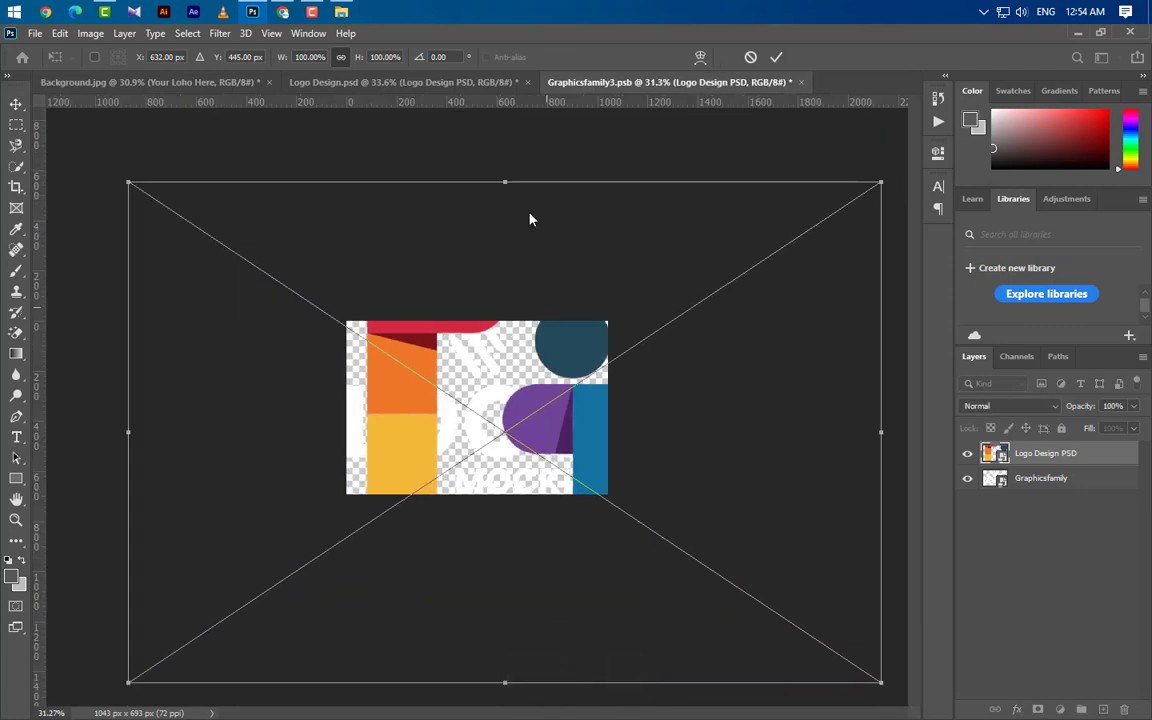
left_click_drag(504, 180, 504, 321)
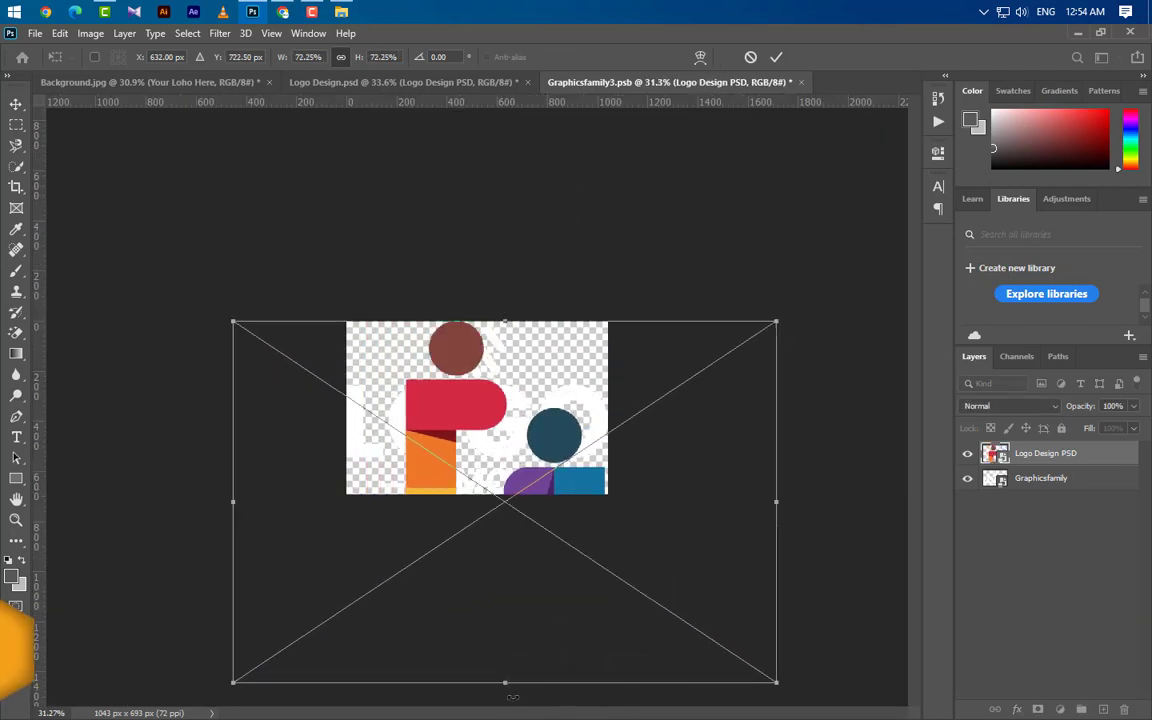
left_click_drag(506, 683, 507, 495)
left_click_drag(531, 438, 503, 436)
left_click(776, 58)
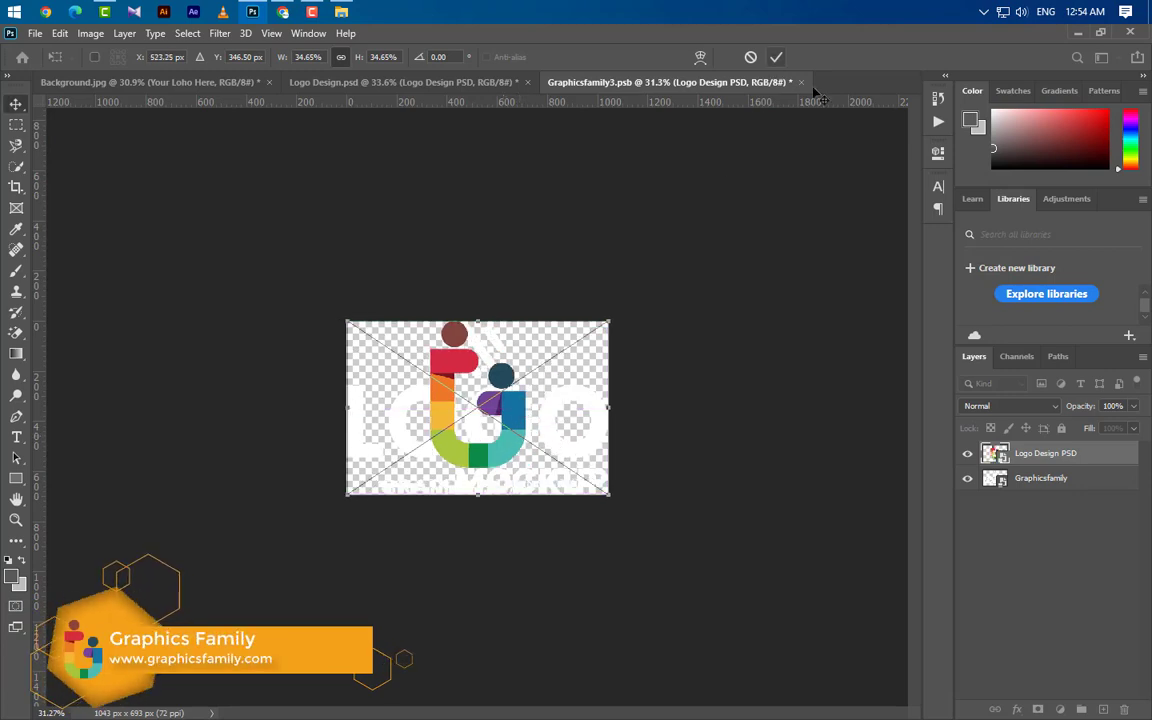
Hide the old Graphicsfamily logo layer, close the smart object with its changes saved, and return to the Background.jpg document
left_click(967, 479)
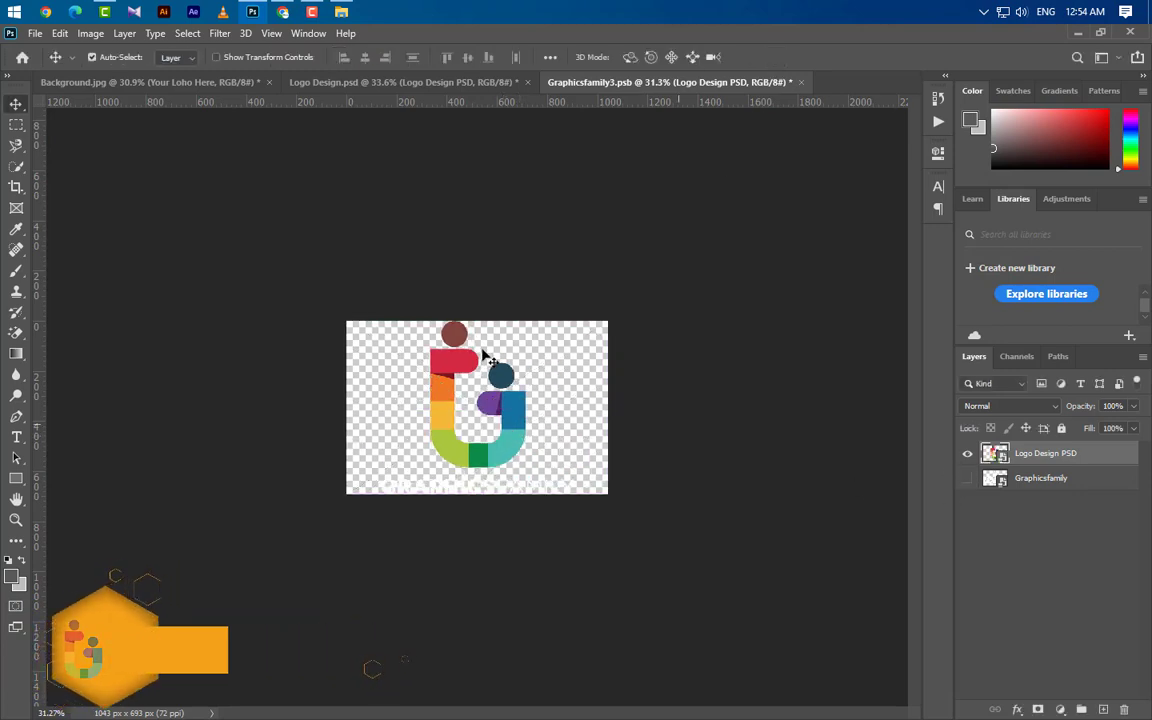
left_click(801, 82)
left_click(499, 294)
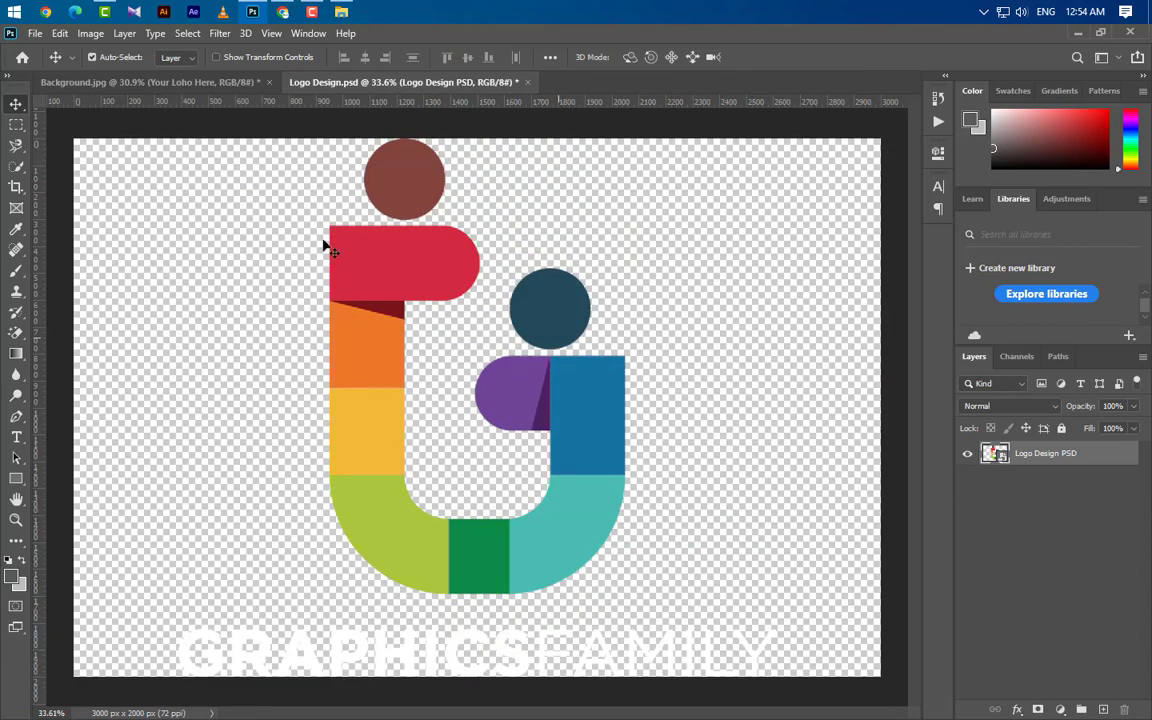
left_click(152, 80)
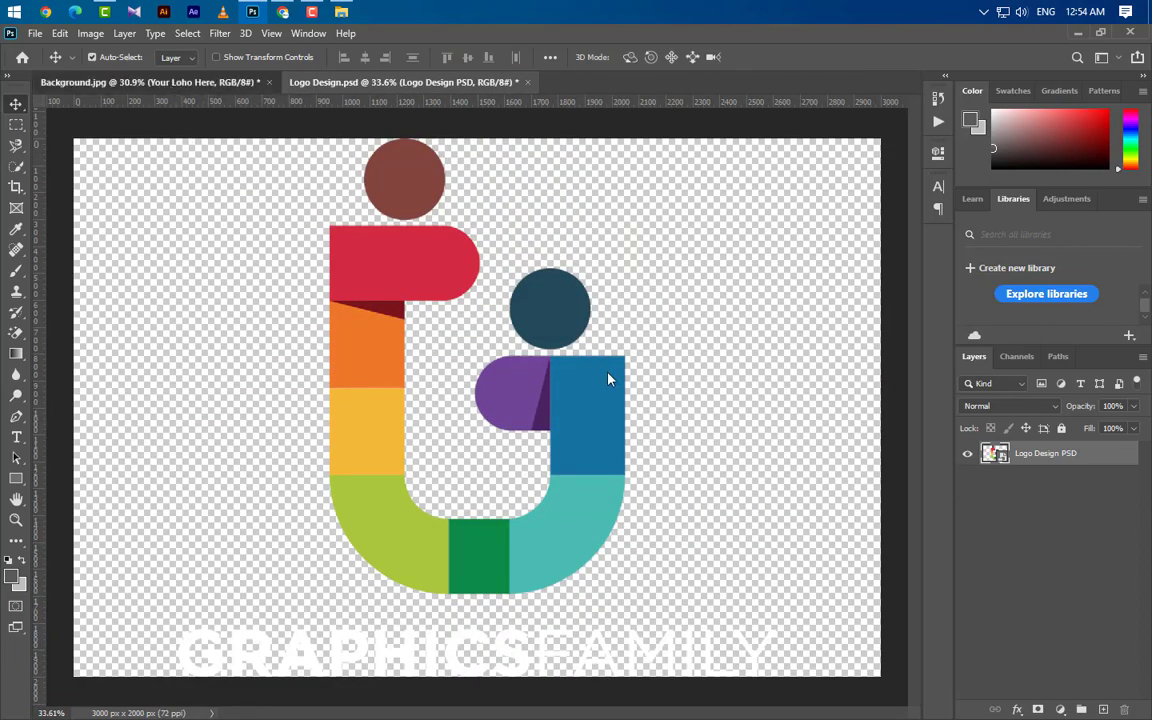